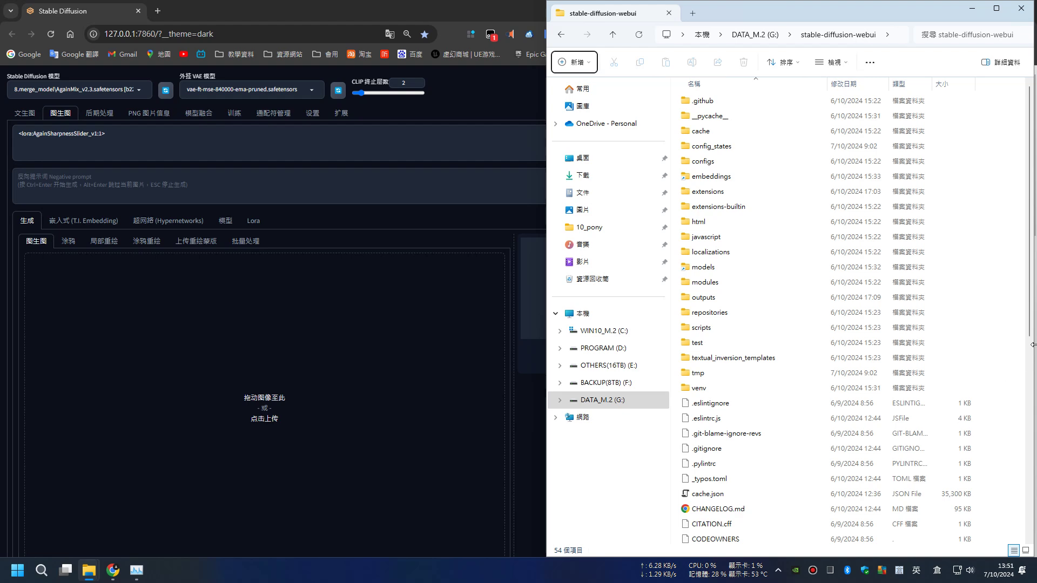
Check the COMMANDLINE_ARGS in webui-user.bat without editing it, then launch the script.
scroll(989, 299, "down", 3)
scroll(988, 300, "down", 6)
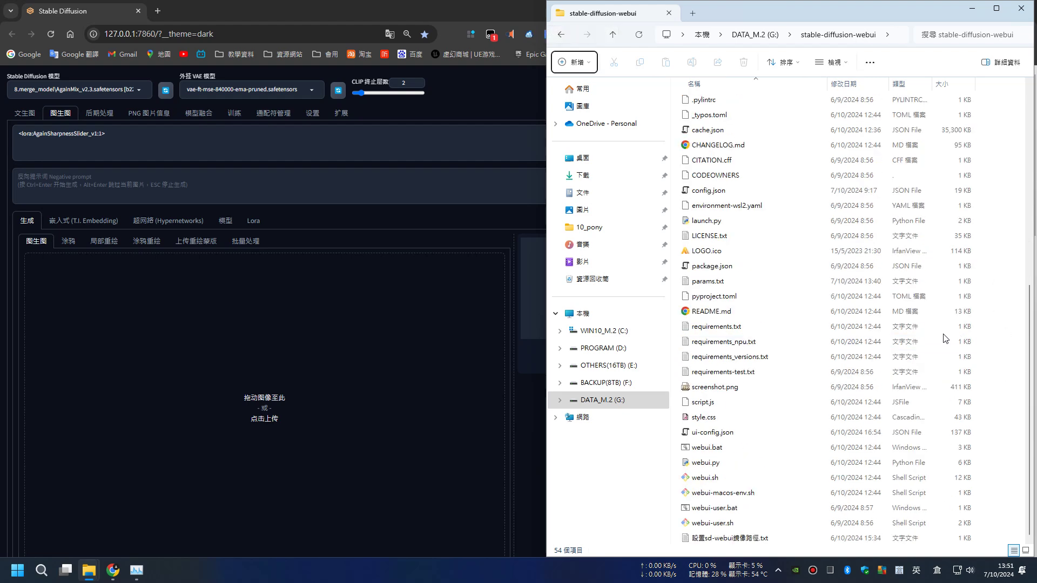
left_click(723, 513)
right_click(727, 513)
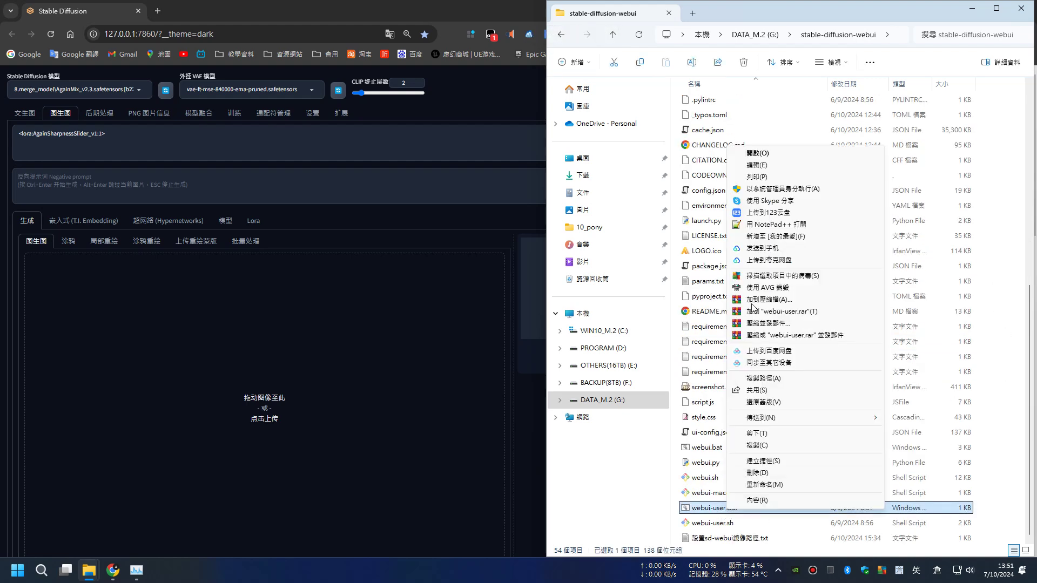
left_click(755, 164)
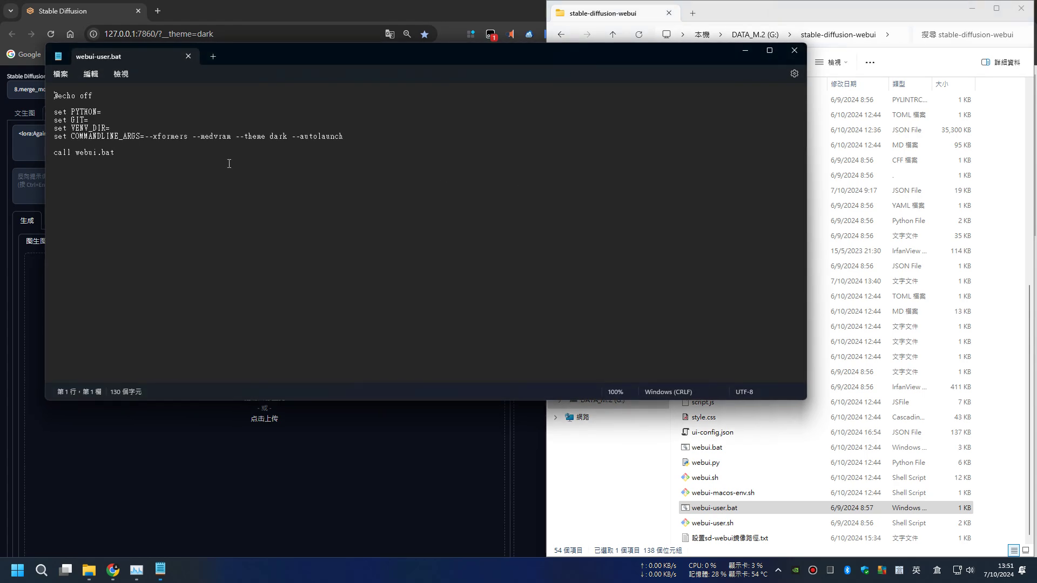
left_click_drag(146, 137, 343, 137)
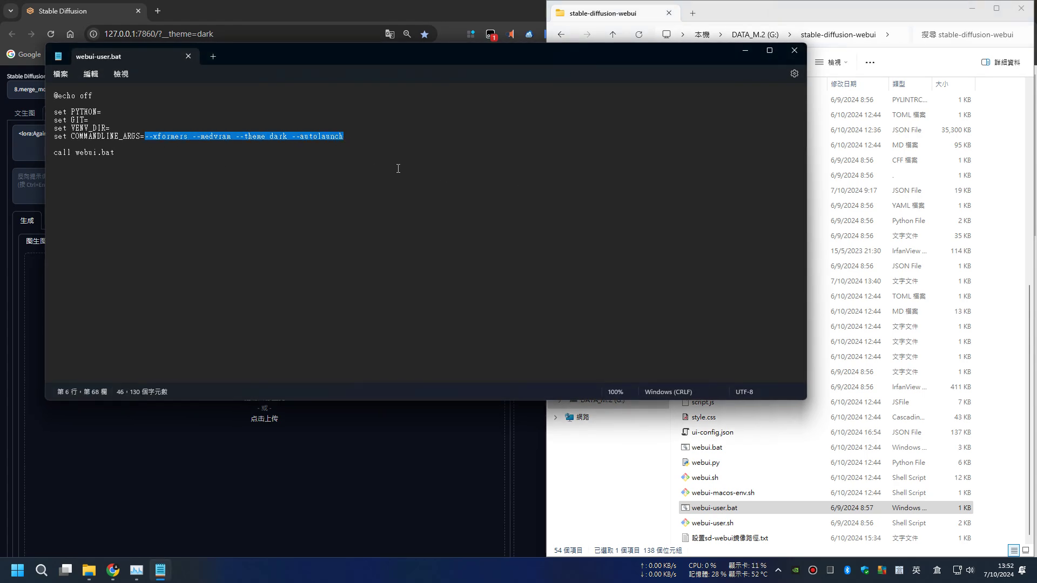
left_click(794, 51)
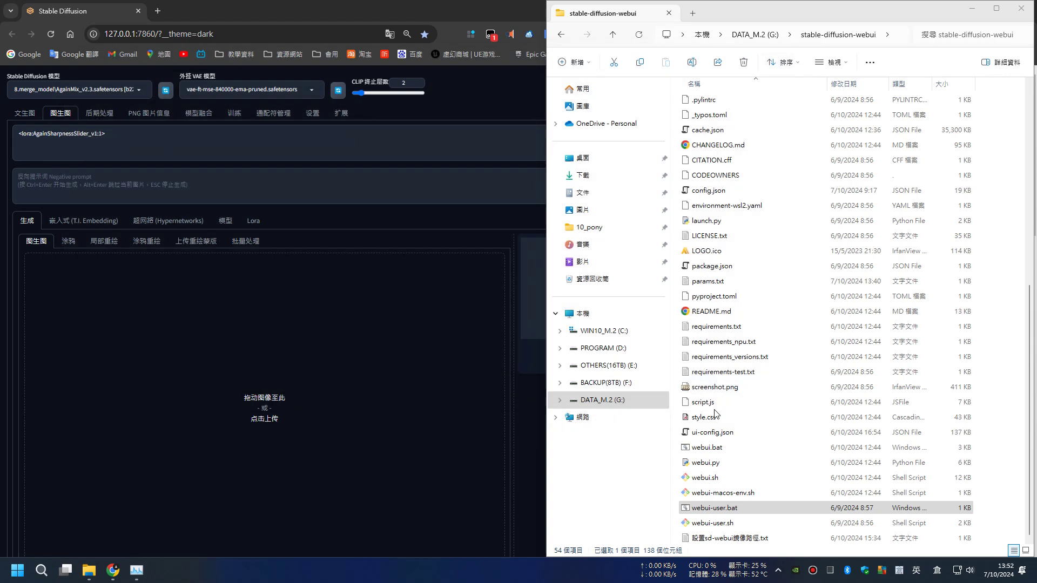
double_click(704, 508)
Show Task Manager's GPU page, move the console aside and minimize Explorer while the WebUI loads.
left_click(137, 570)
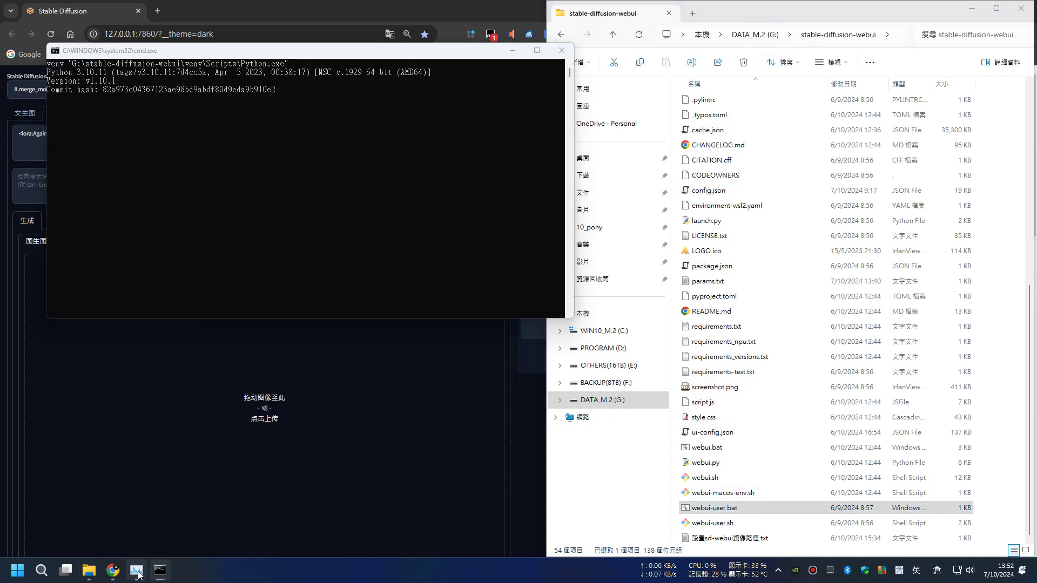
left_click_drag(244, 58, 706, 294)
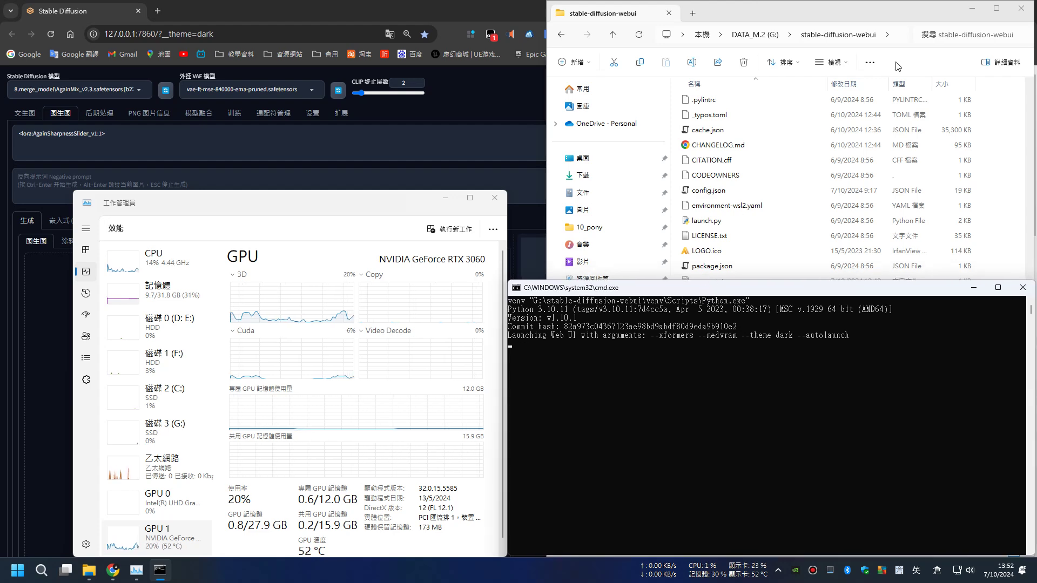
left_click(971, 9)
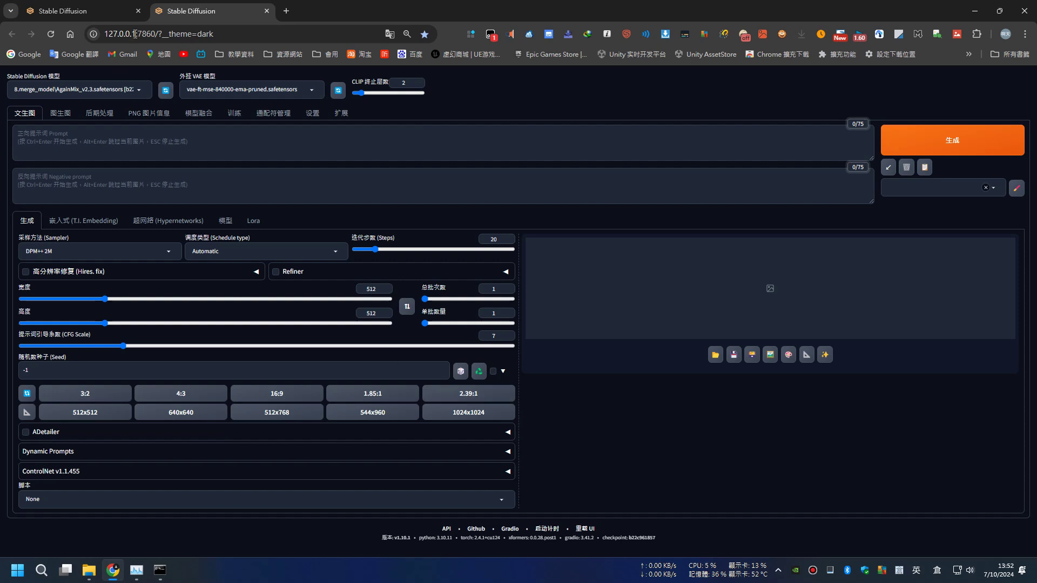
Close the duplicate tab, switch to the img2img (图生图) tab and bring up the 10_girl folder.
left_click(138, 11)
left_click(60, 113)
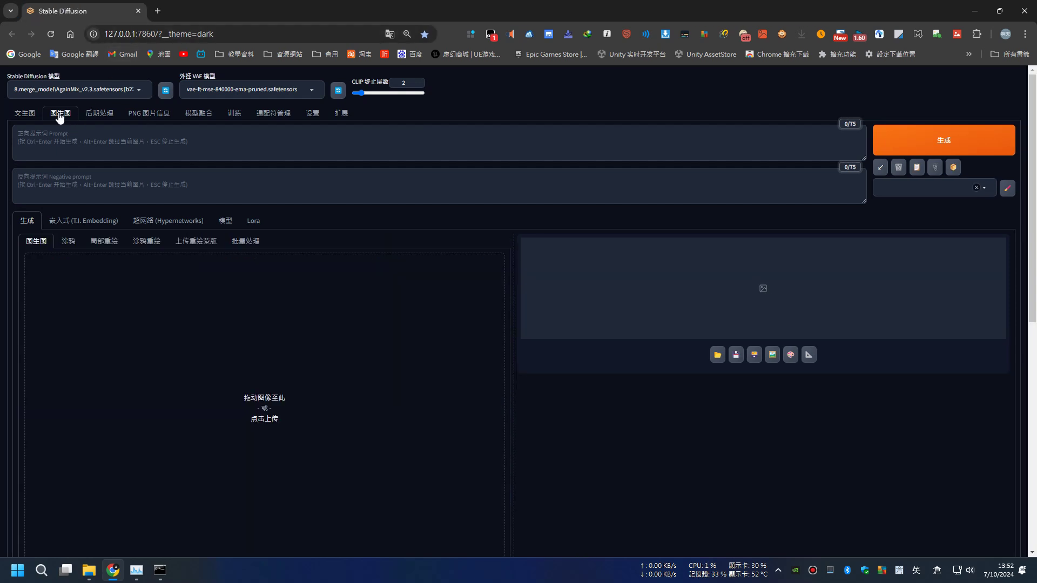
left_click(89, 571)
left_click(52, 513)
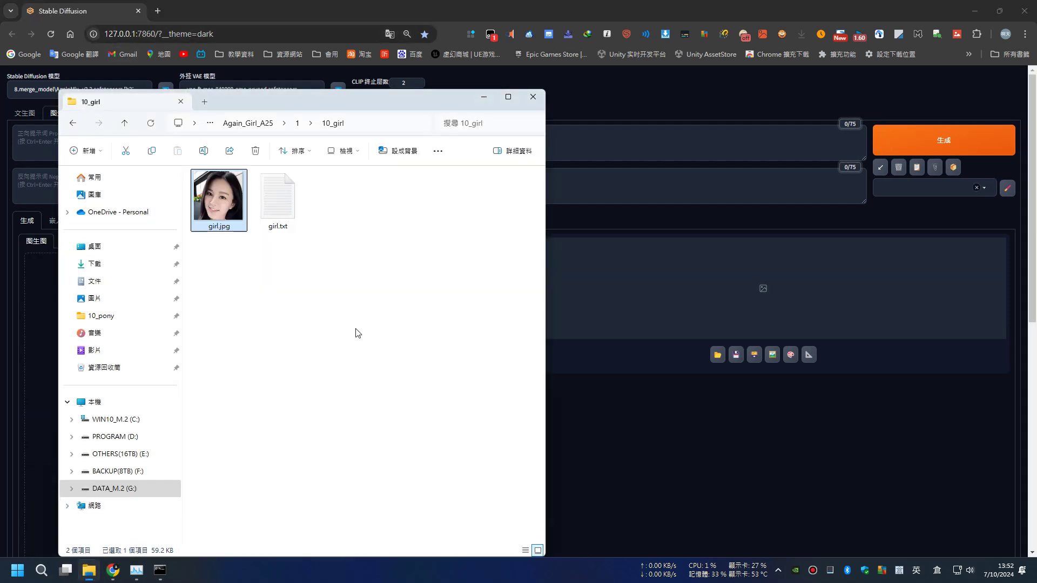
Preview girl.jpg and drag it into the img2img upload area.
double_click(232, 198)
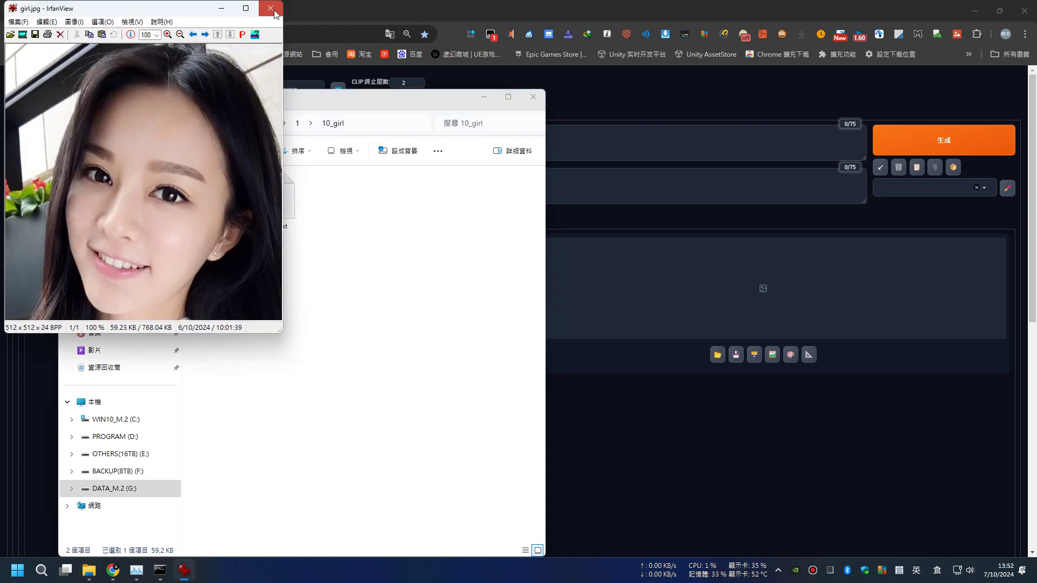
left_click(221, 8)
left_click_drag(122, 303, 39, 420)
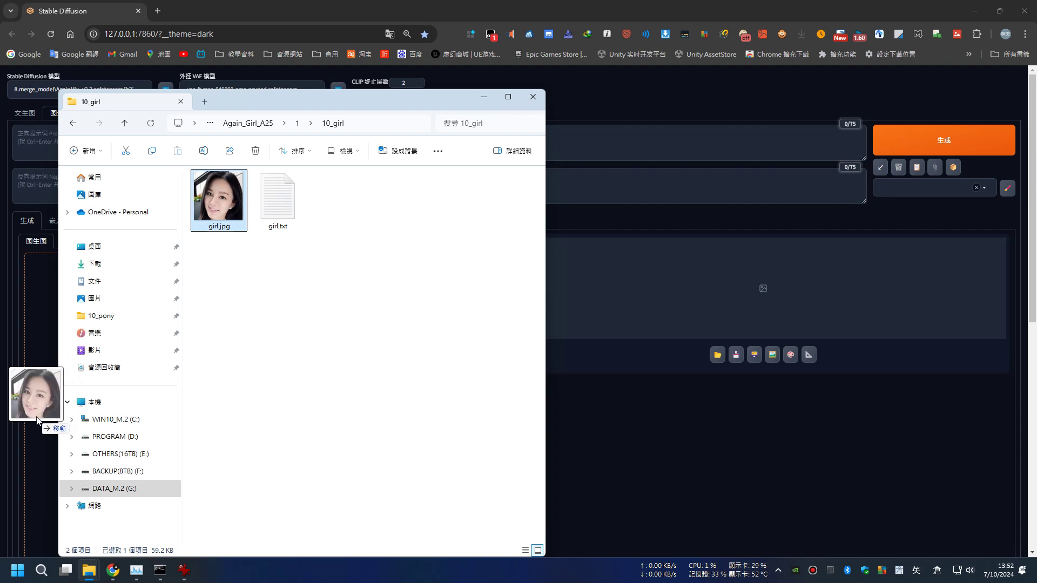
scroll(489, 379, "down", 3)
scroll(296, 338, "up", 3)
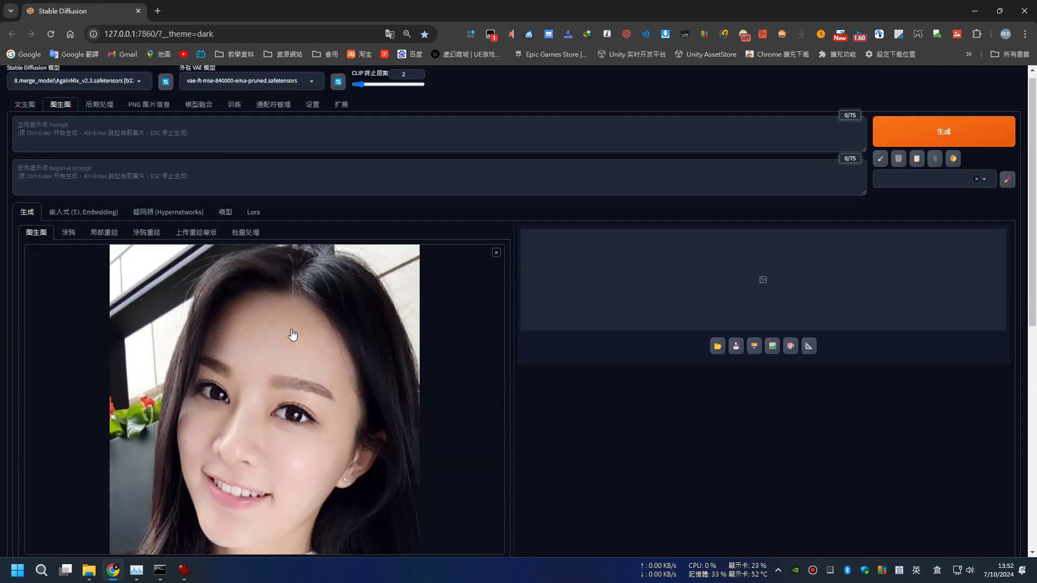
Add the AgainSharpnessSlider_v1 LoRA to the prompt and set denoising strength (重绘幅度) to 0.3.
left_click(260, 220)
left_click(224, 445)
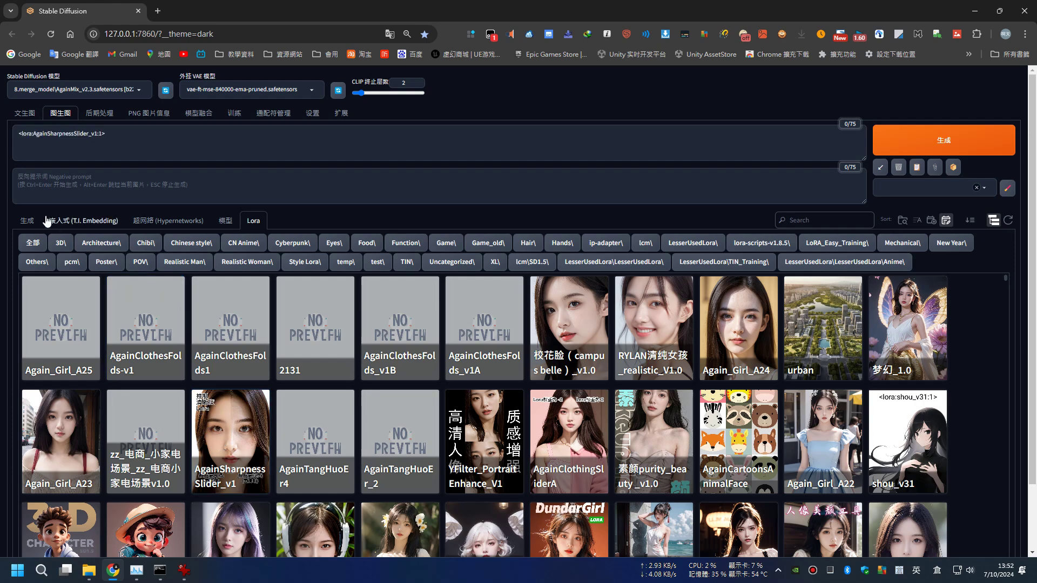
left_click(29, 223)
scroll(953, 157, "down", 3)
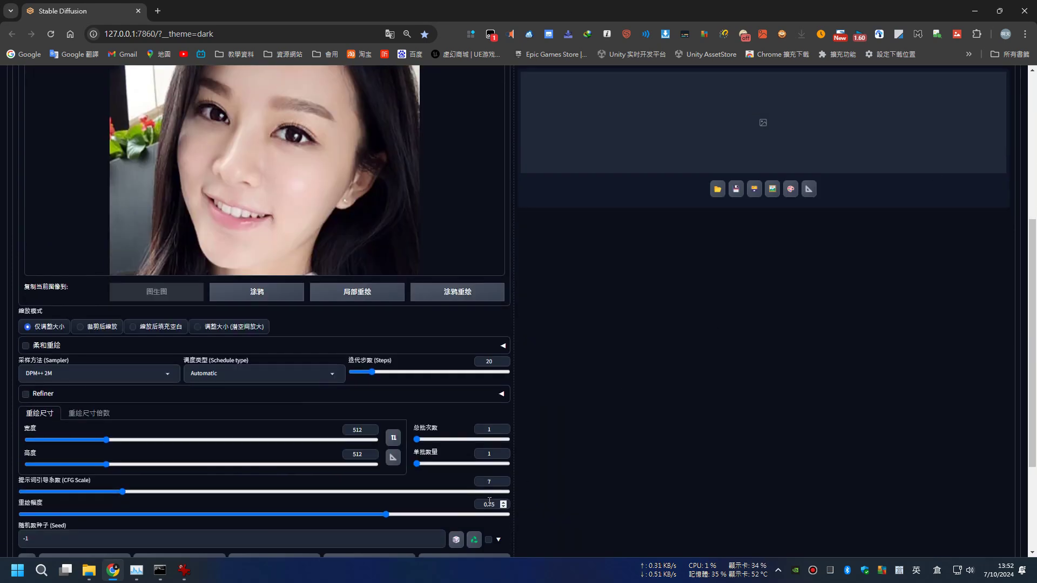
type("0.3")
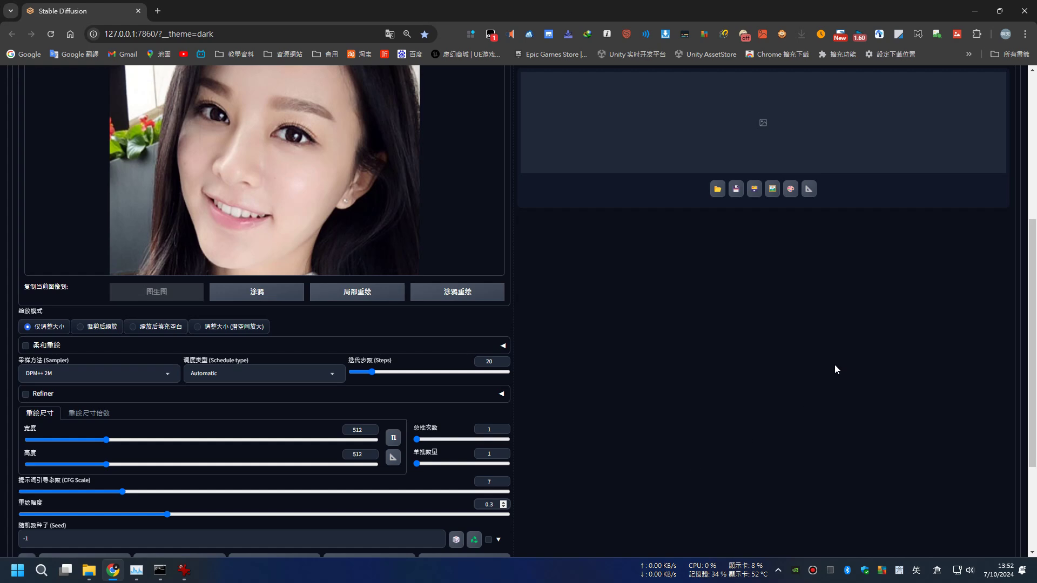
scroll(834, 364, "up", 4)
Generate the sharpened portrait and watch its progress in the console and GPU monitor.
left_click(910, 154)
scroll(349, 456, "down", 2)
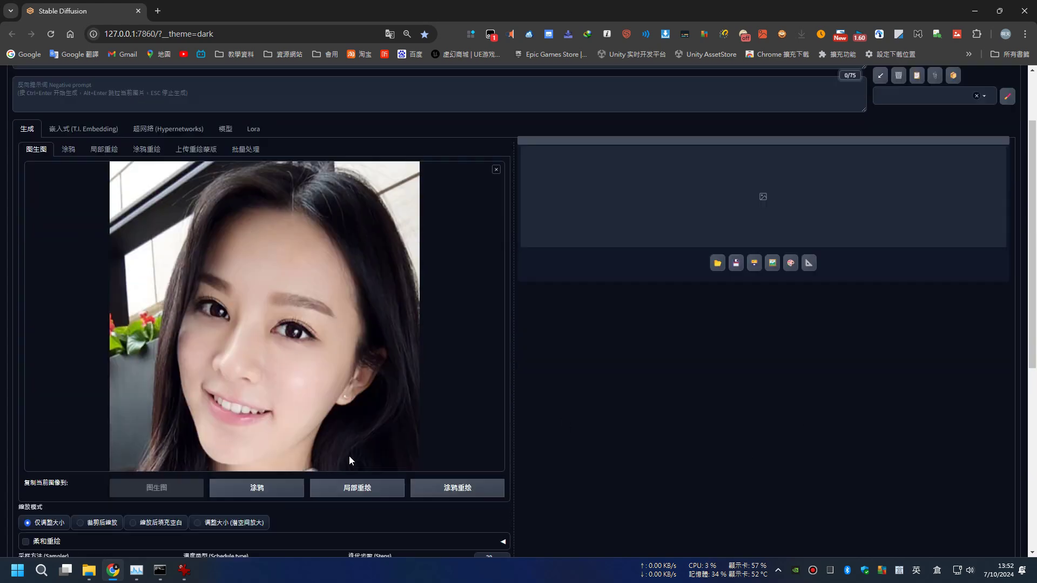
scroll(349, 455, "down", 1)
scroll(744, 467, "up", 3)
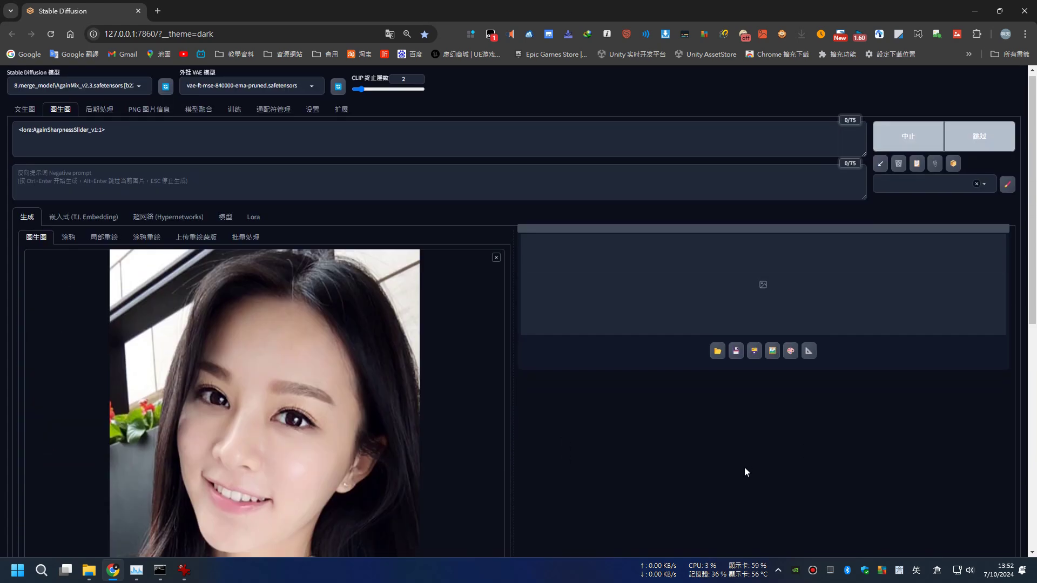
left_click(159, 569)
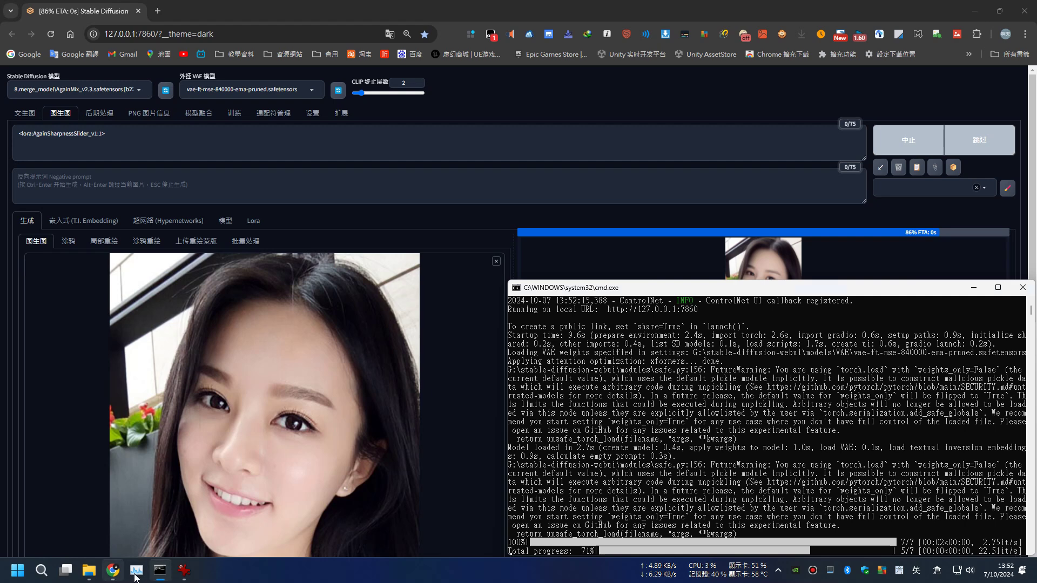
left_click(137, 570)
Return to the WebUI and view the sharpened portrait full size.
left_click(809, 235)
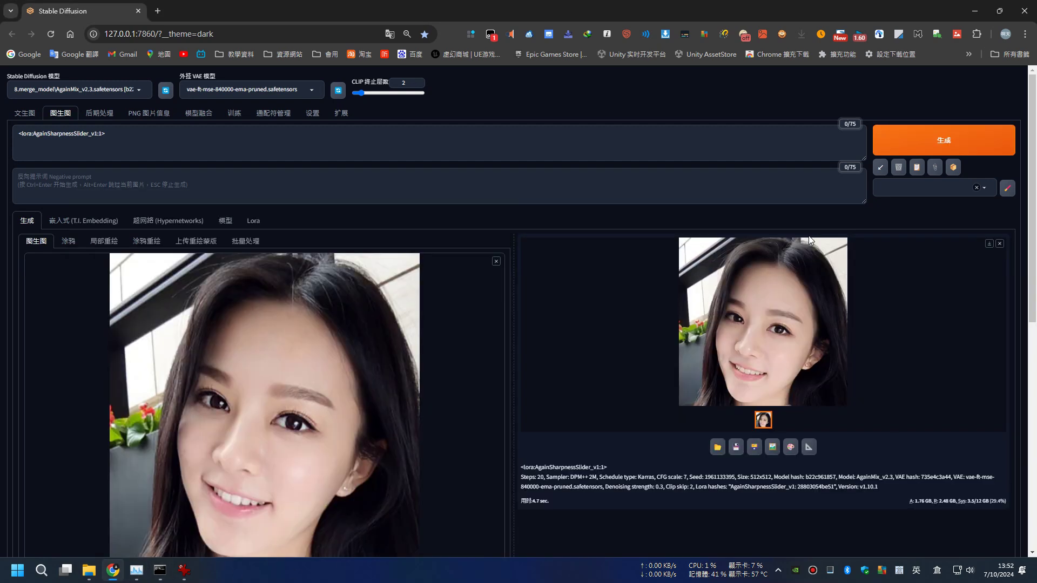
left_click(814, 290)
scroll(629, 330, "down", 3)
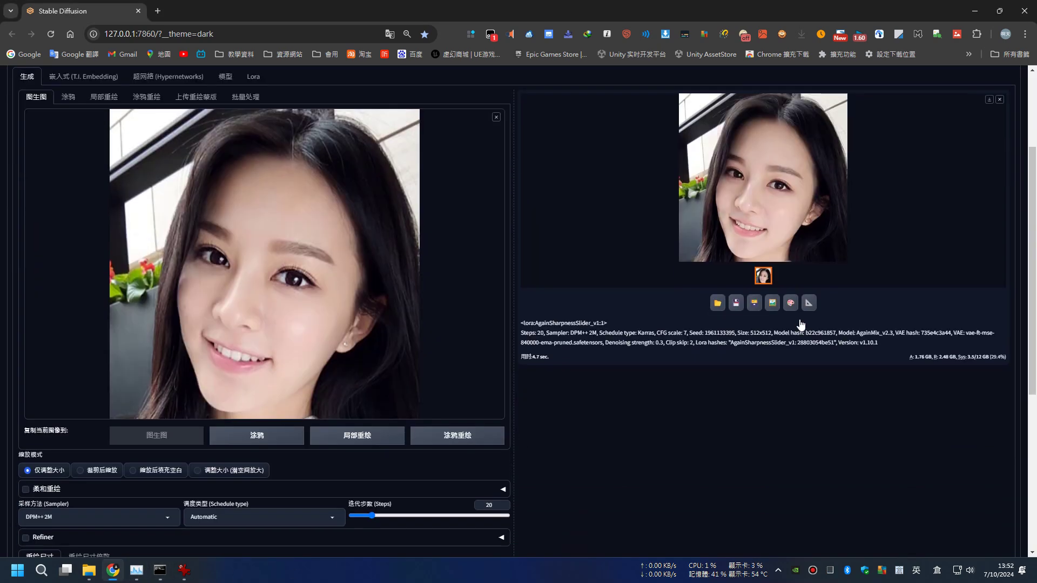
scroll(629, 330, "down", 5)
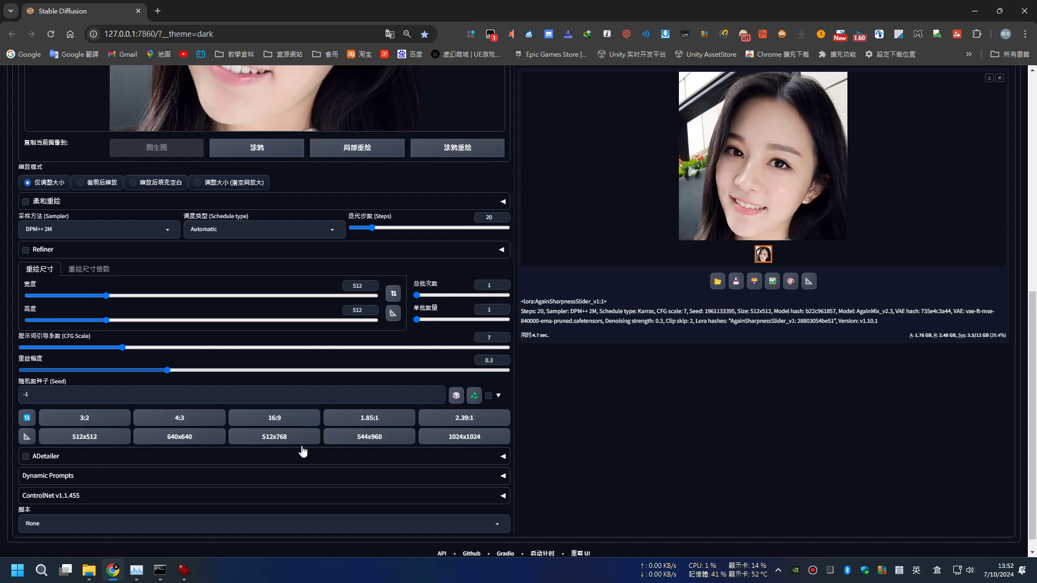
scroll(34, 471, "down", 1)
Enable ControlNet unit 0 with the Tile (分块) control type.
left_click(39, 479)
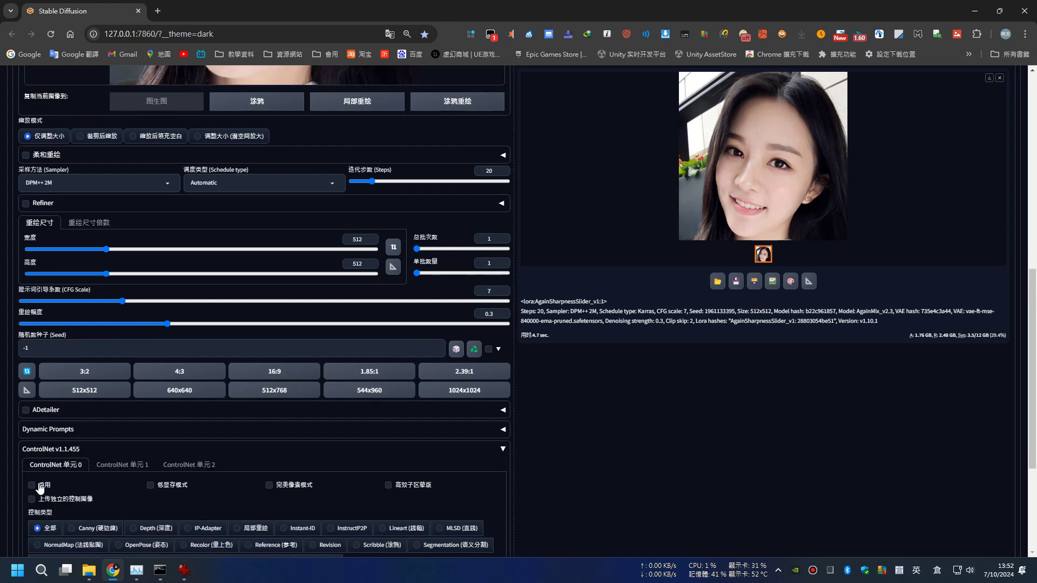
scroll(35, 475, "down", 4)
left_click(31, 290)
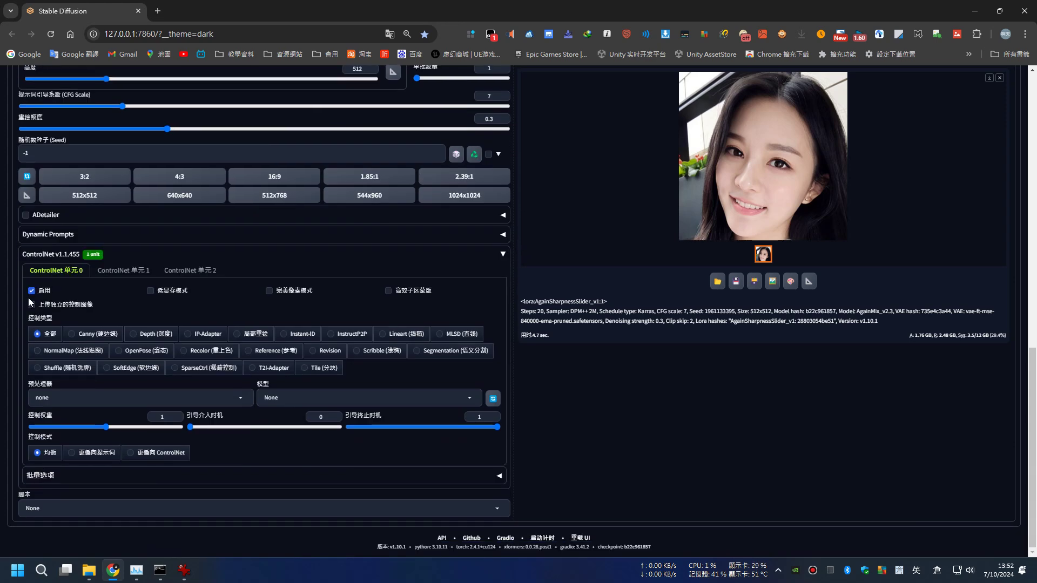
left_click(311, 369)
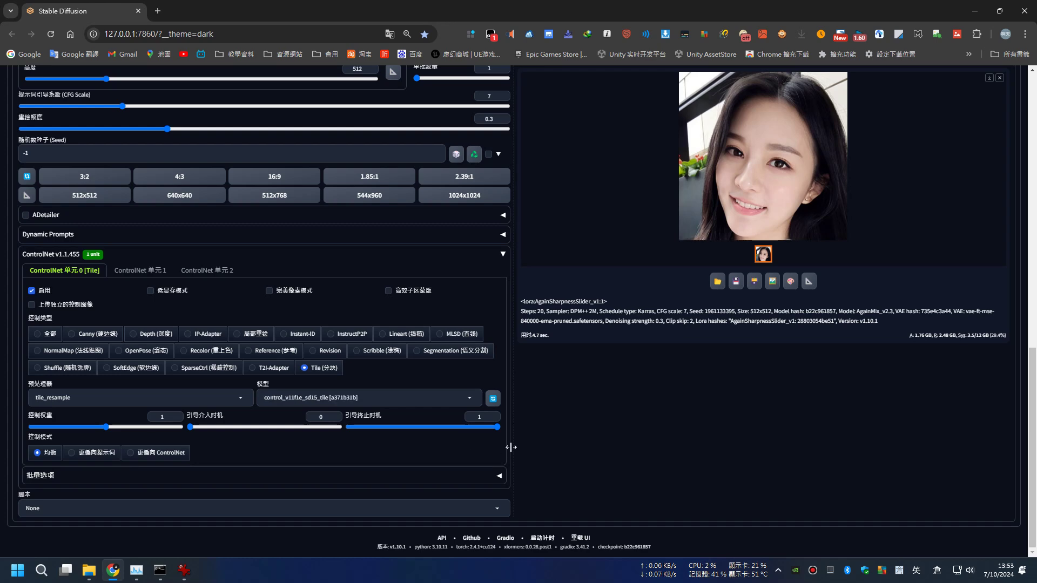
Regenerate the portrait with ControlNet Tile applied.
scroll(689, 452, "up", 1)
scroll(896, 477, "up", 8)
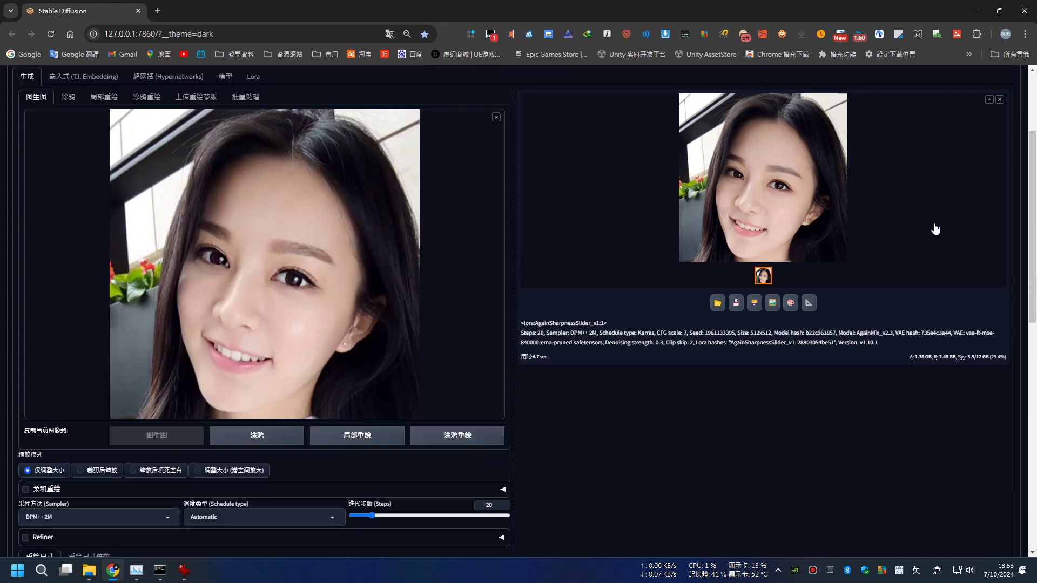
scroll(935, 229, "up", 3)
left_click(946, 141)
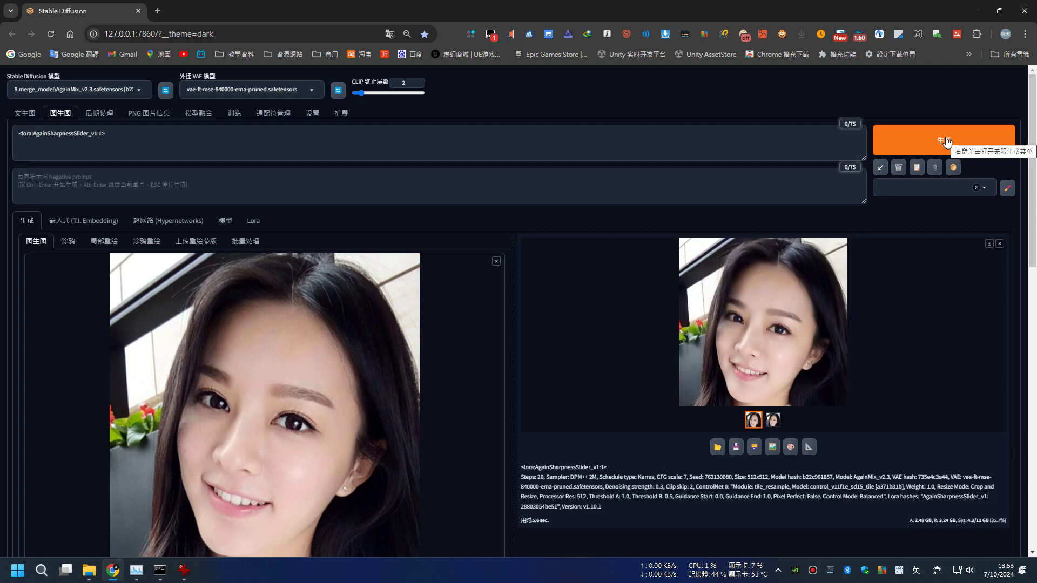
Close the full-screen preview and select the Ultimate SD upscale script.
left_click(778, 292)
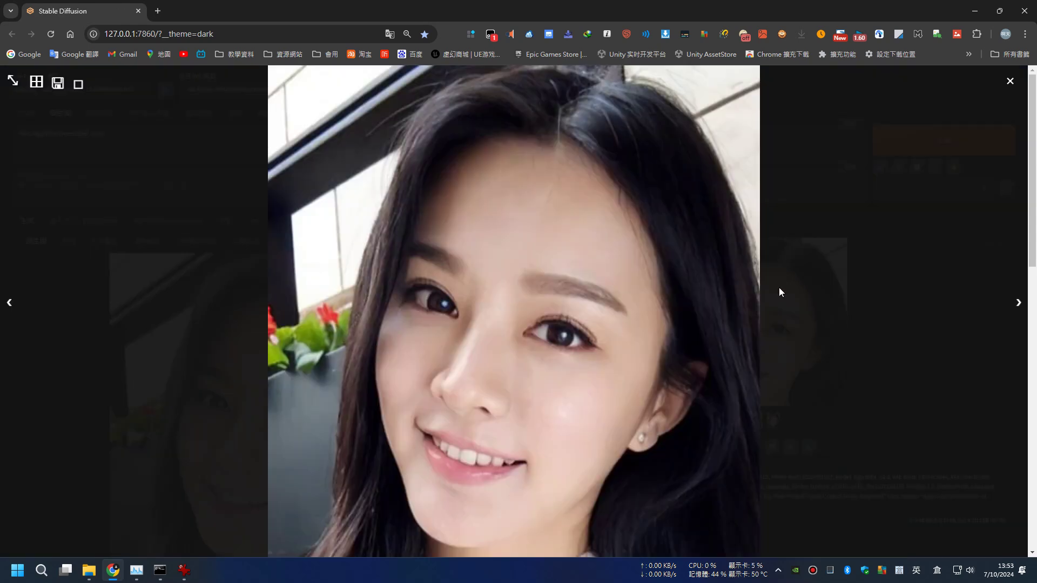
left_click(778, 291)
scroll(687, 427, "down", 4)
scroll(686, 427, "down", 3)
scroll(685, 429, "down", 5)
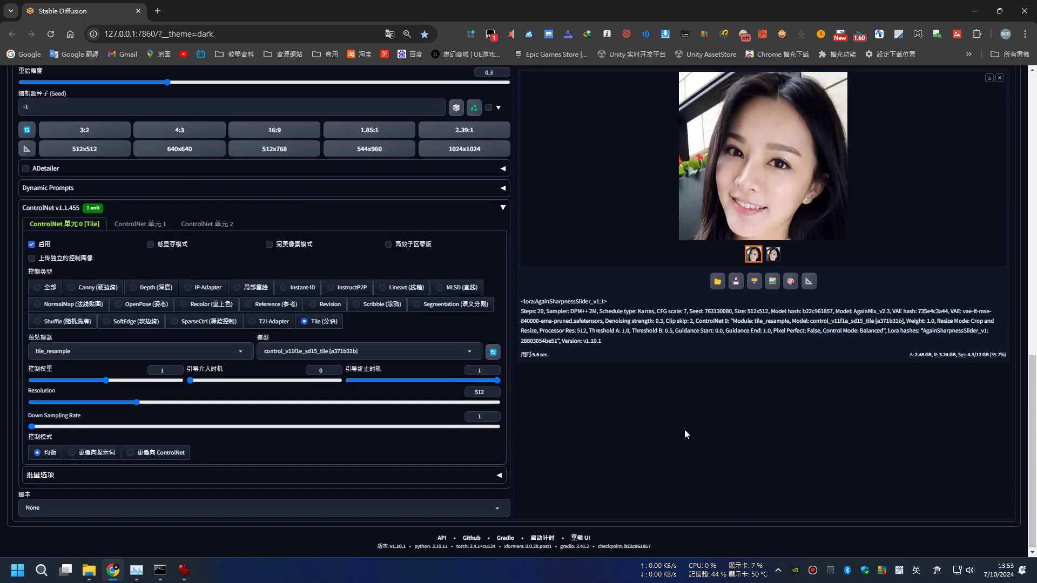
left_click(77, 516)
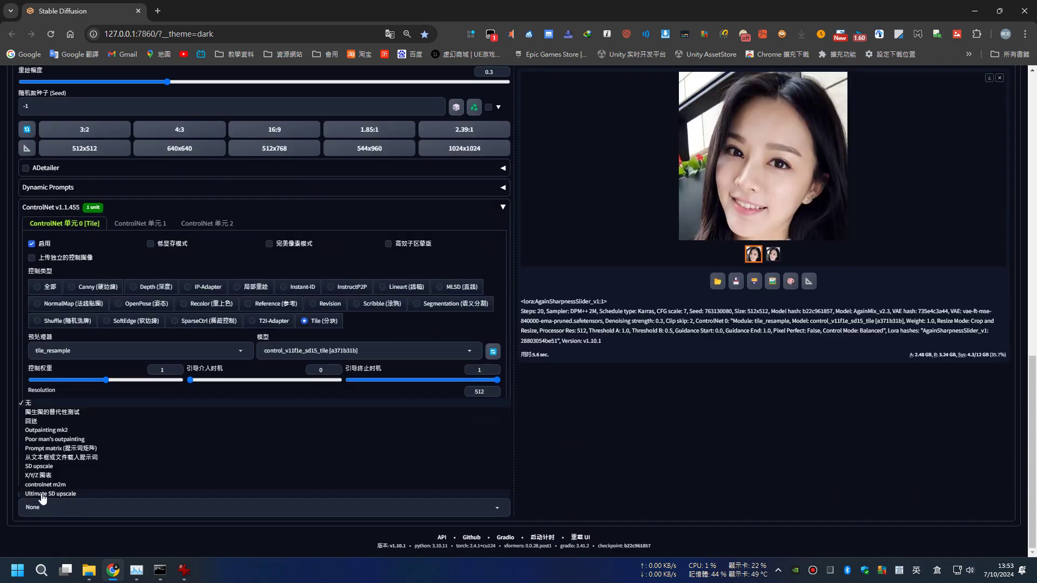
left_click(46, 493)
Configure Ultimate SD upscale with 4x-UltraSharp, Chess tiling and scale-from-image-size at 2.
scroll(66, 500, "down", 4)
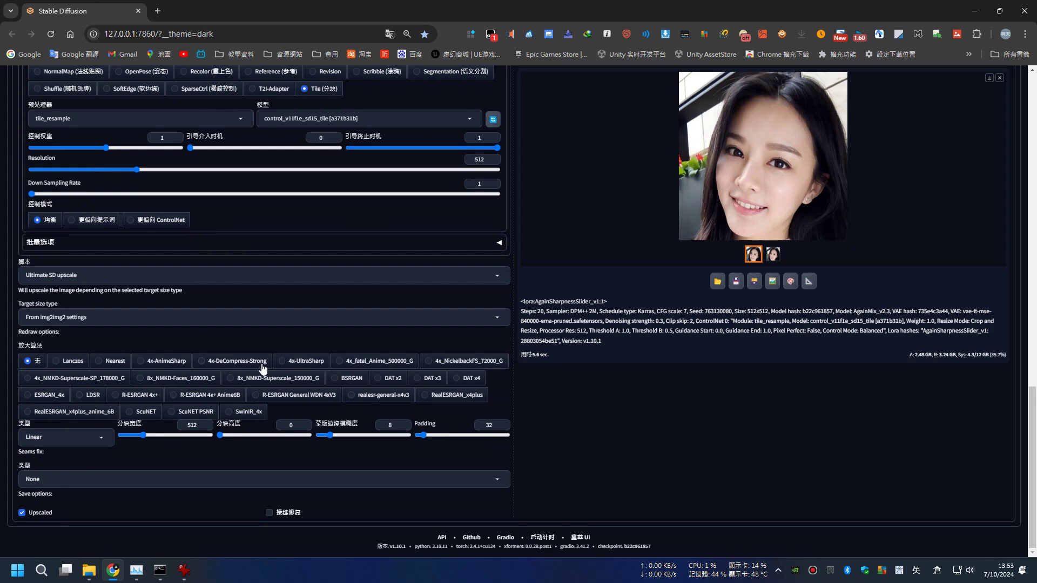
left_click(281, 361)
left_click(62, 437)
left_click(71, 416)
left_click(52, 317)
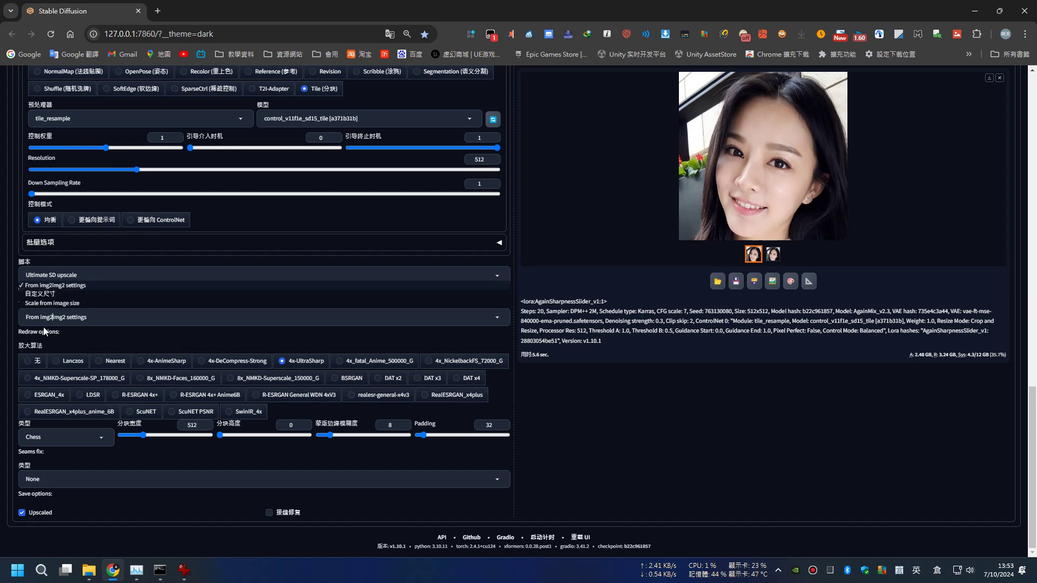
left_click(49, 292)
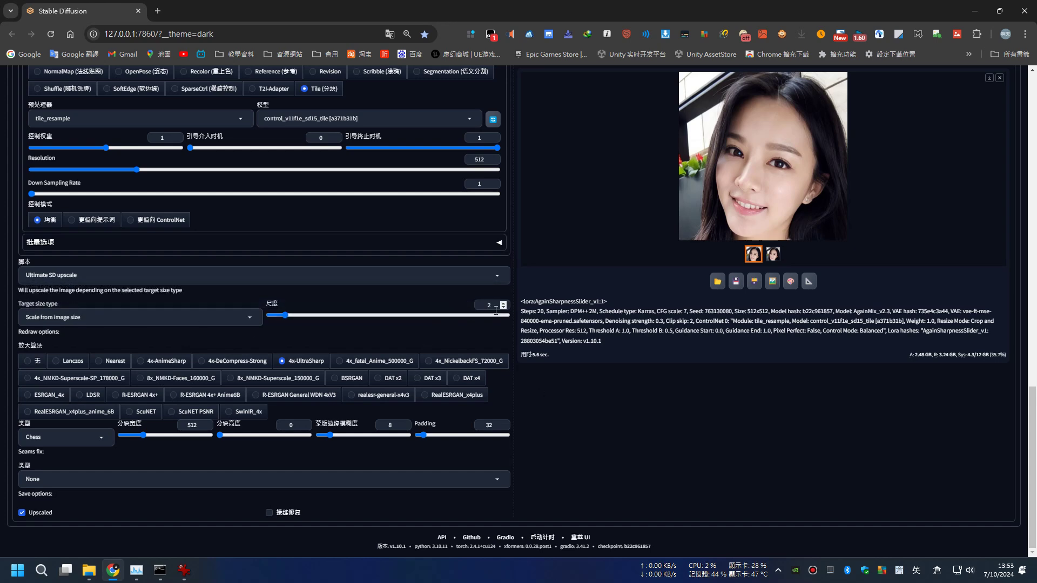
scroll(855, 437, "up", 10)
scroll(857, 435, "up", 8)
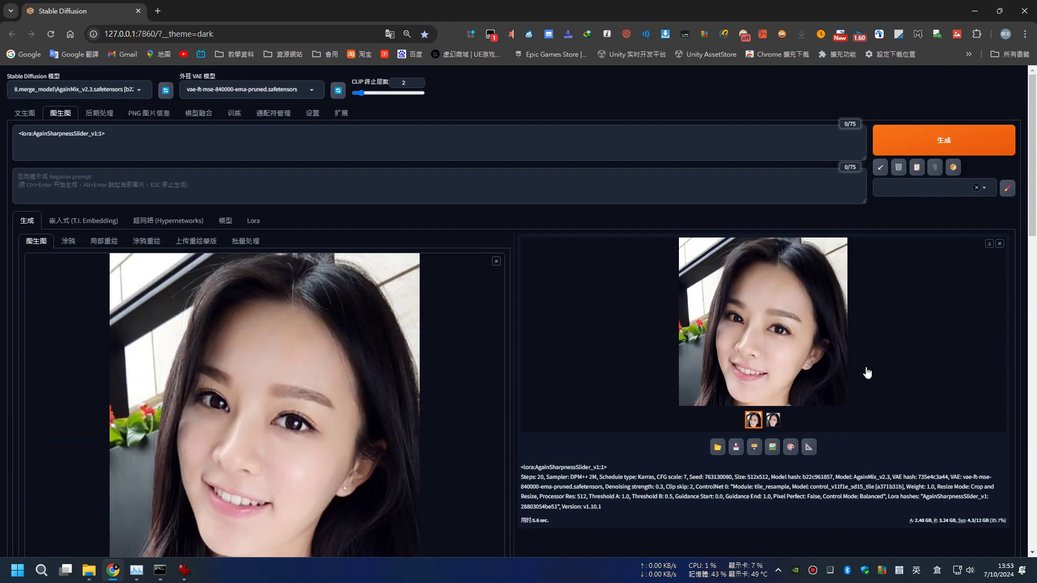
Start the 2× upscale and watch the console log and GPU usage until it reaches 100%.
left_click(971, 152)
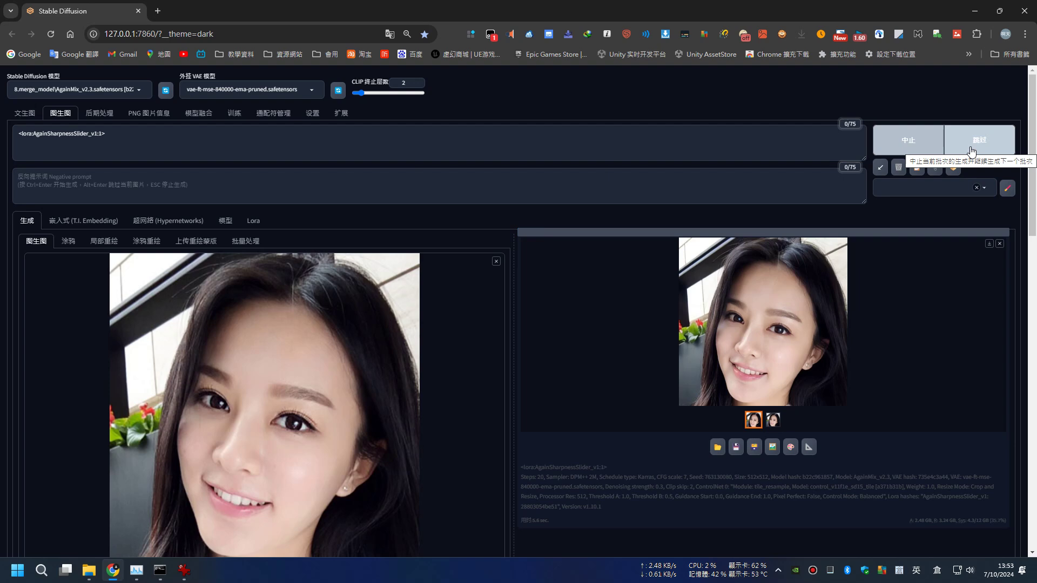
left_click(159, 570)
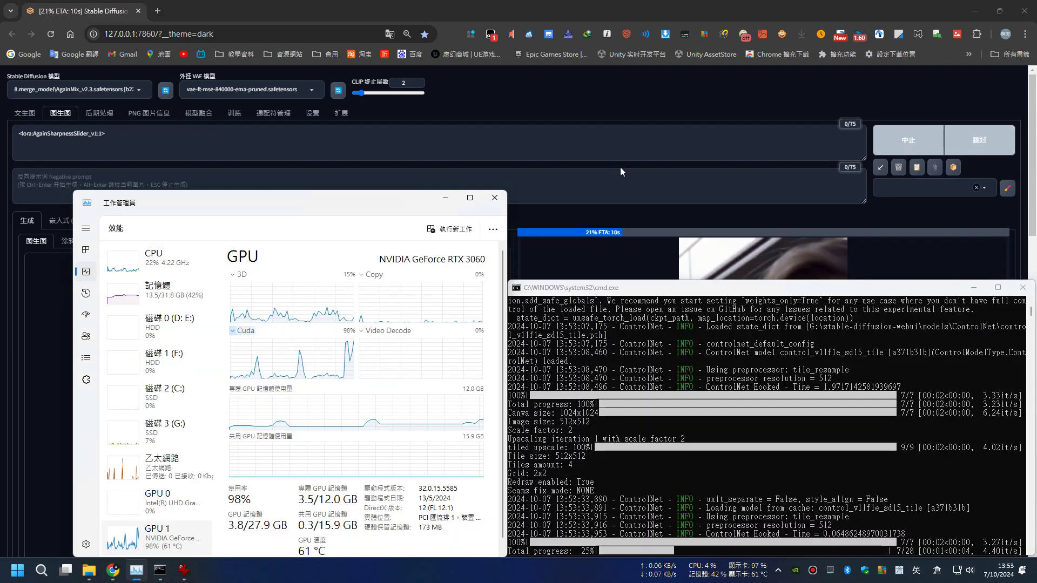
scroll(621, 169, "down", 3)
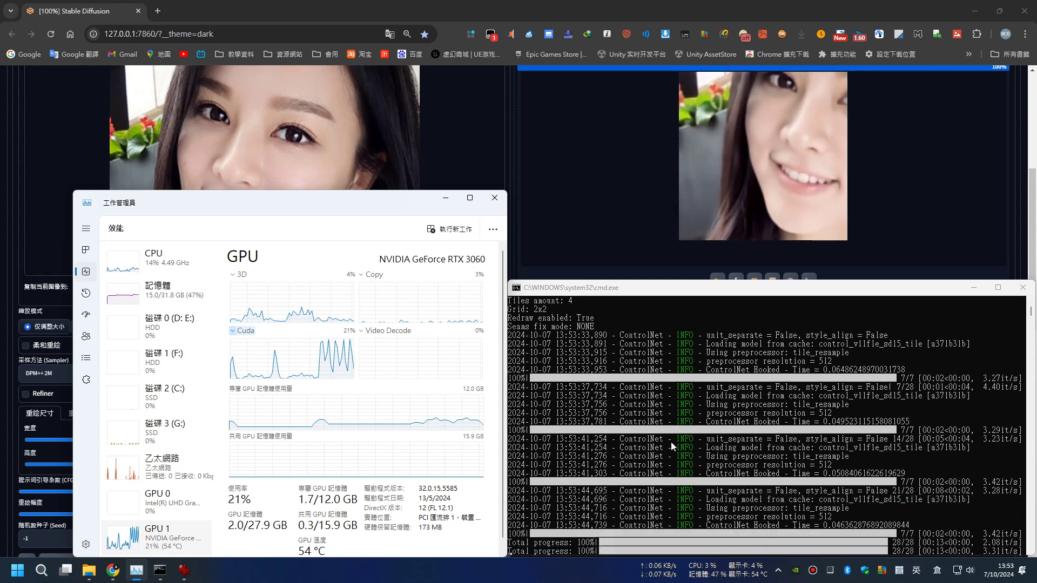
View the 1024×1024 upscale full-screen, then scroll back down to the ControlNet unit.
left_click(717, 151)
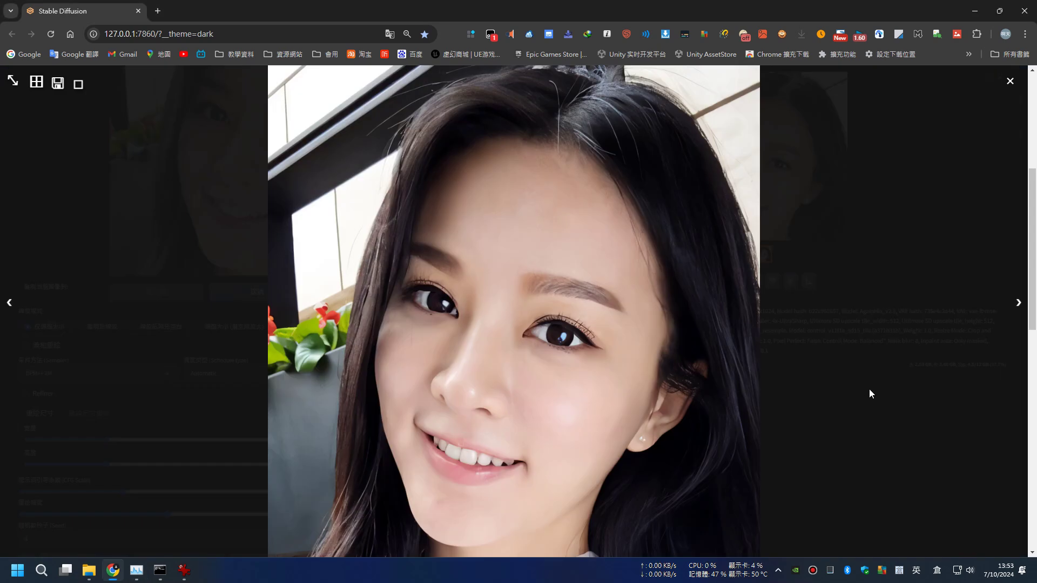
left_click(867, 372)
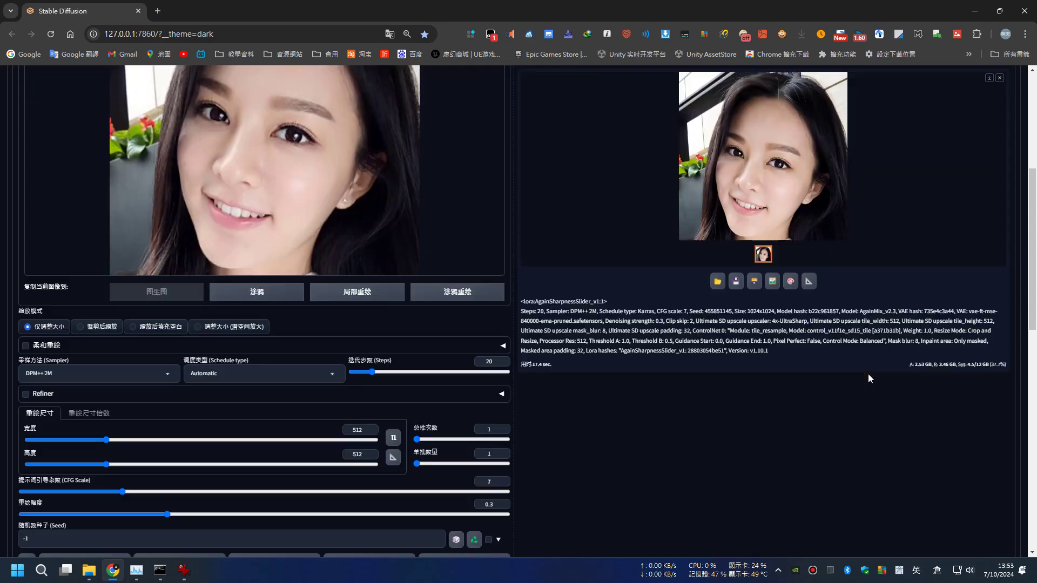
scroll(470, 351, "down", 3)
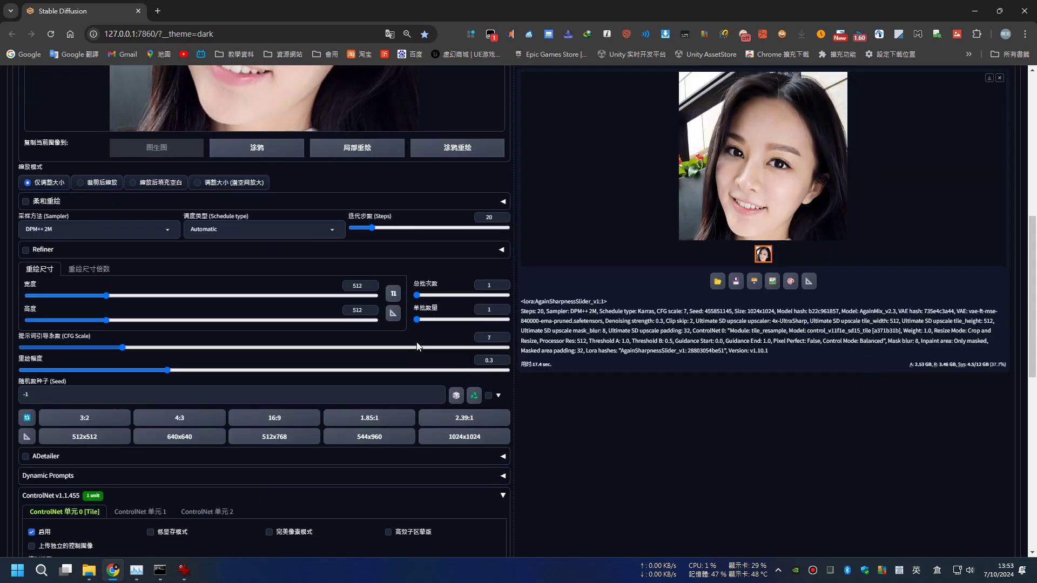
scroll(432, 348, "down", 3)
scroll(426, 342, "down", 3)
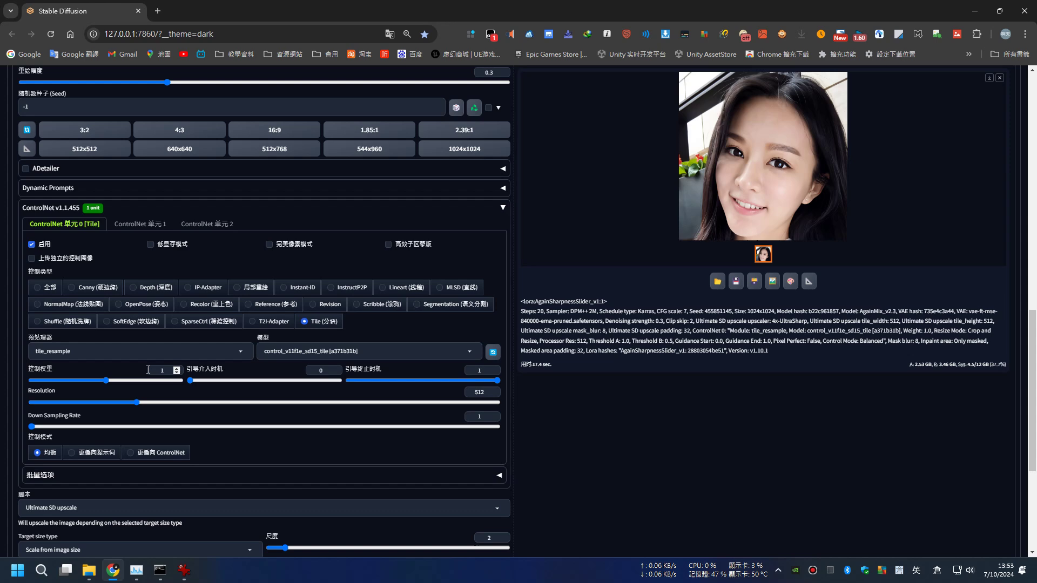
Set the ControlNet control weight to 1.5 and generate a new upscale.
type(".5")
scroll(465, 294, "up", 3)
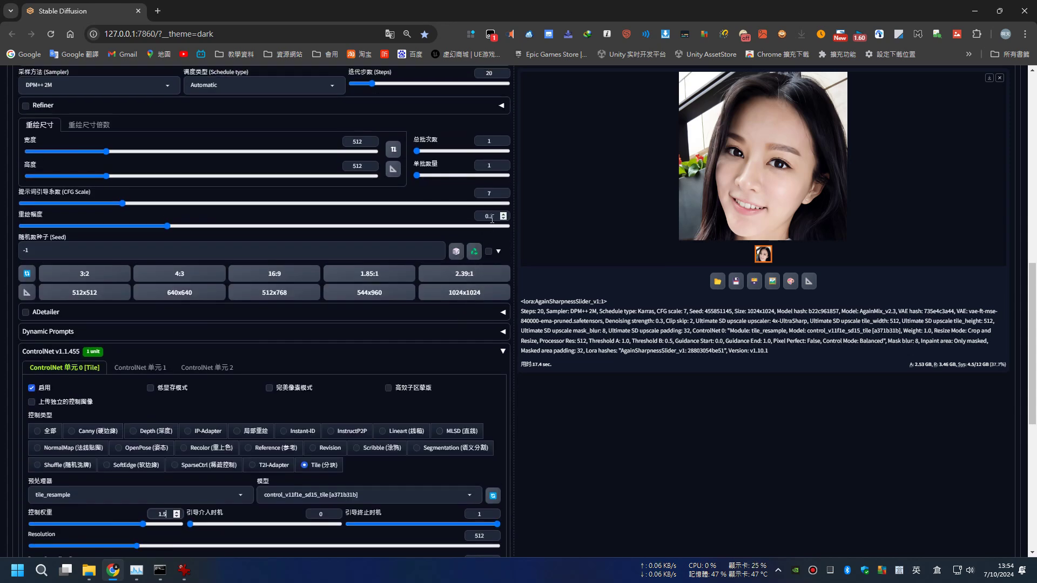
scroll(448, 265, "up", 5)
scroll(448, 264, "up", 5)
left_click(892, 138)
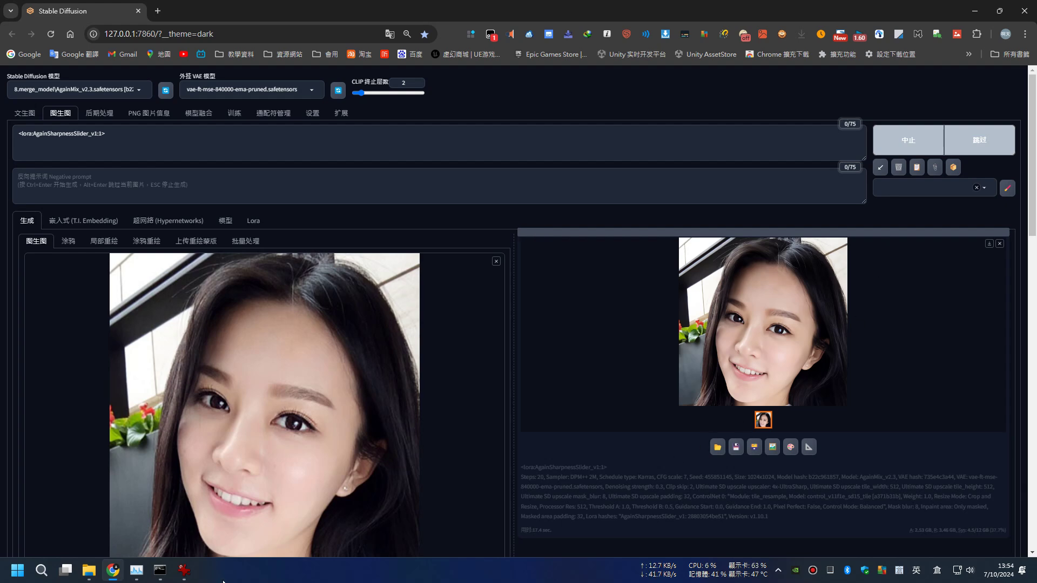
Monitor the console and GPU during the 18.3-second run, then inspect the result full-screen.
left_click(160, 570)
left_click(136, 570)
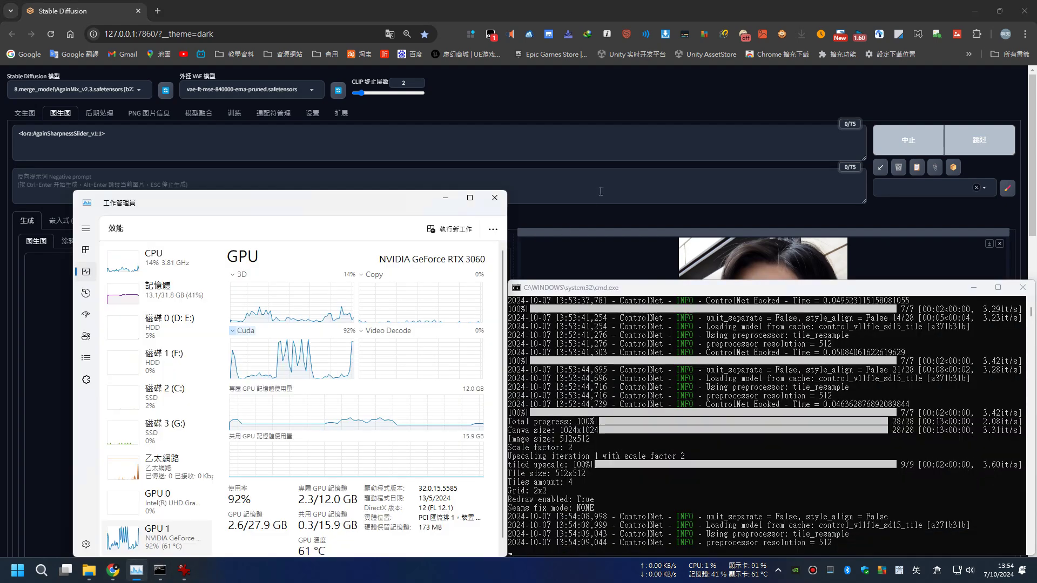
scroll(600, 191, "down", 3)
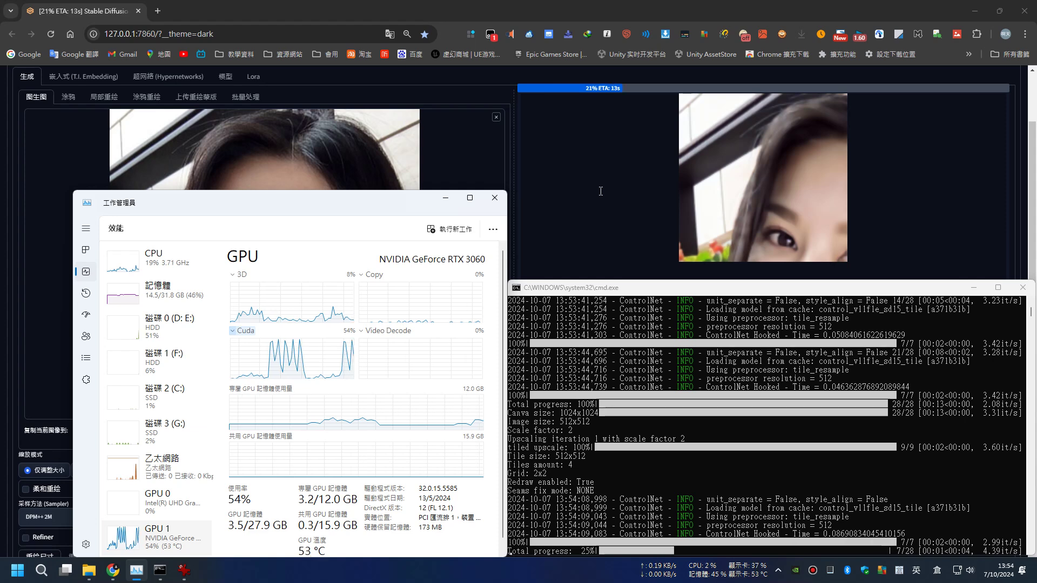
scroll(600, 191, "down", 3)
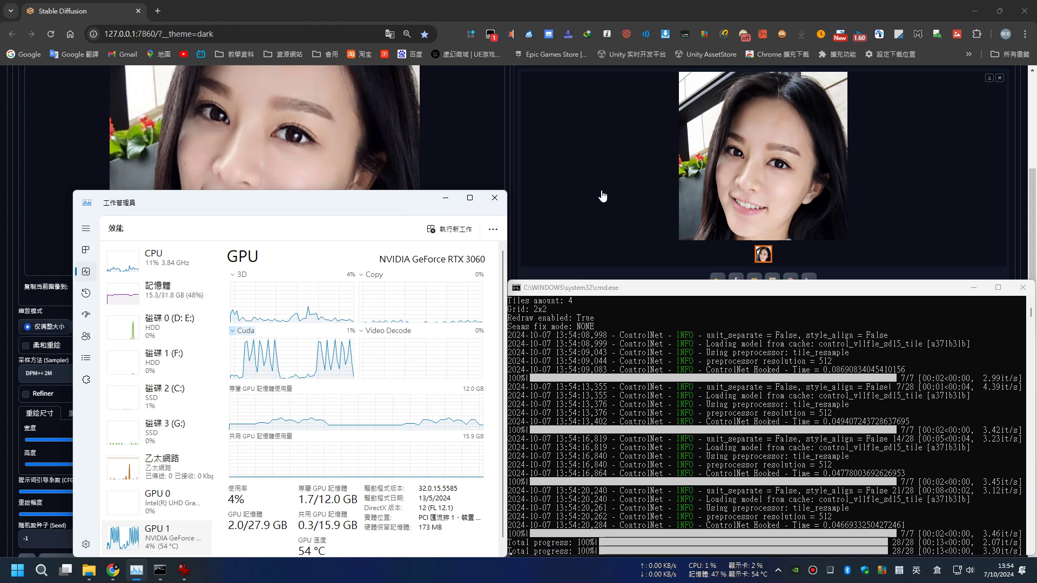
left_click(778, 204)
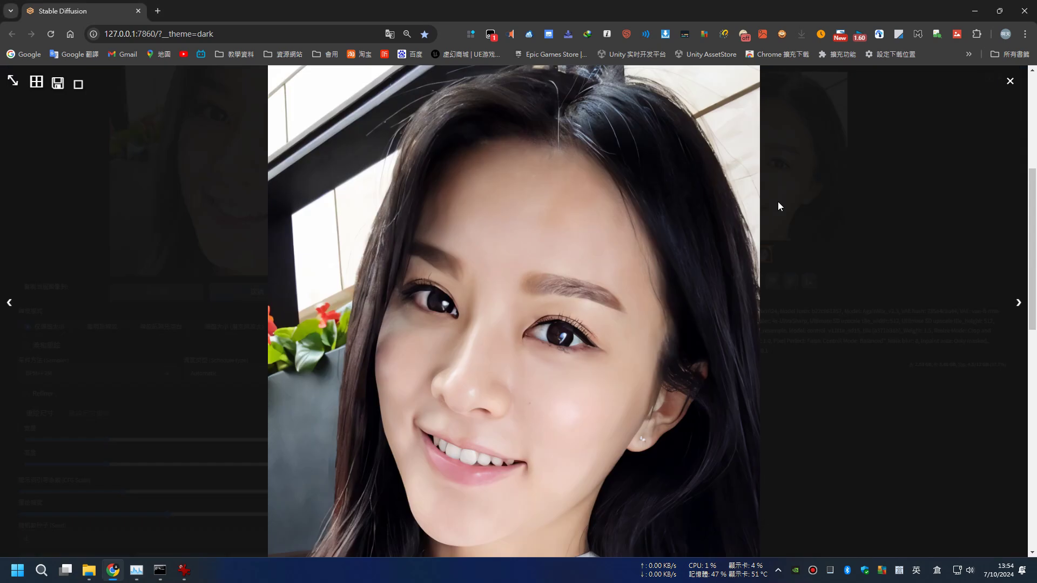
left_click(830, 402)
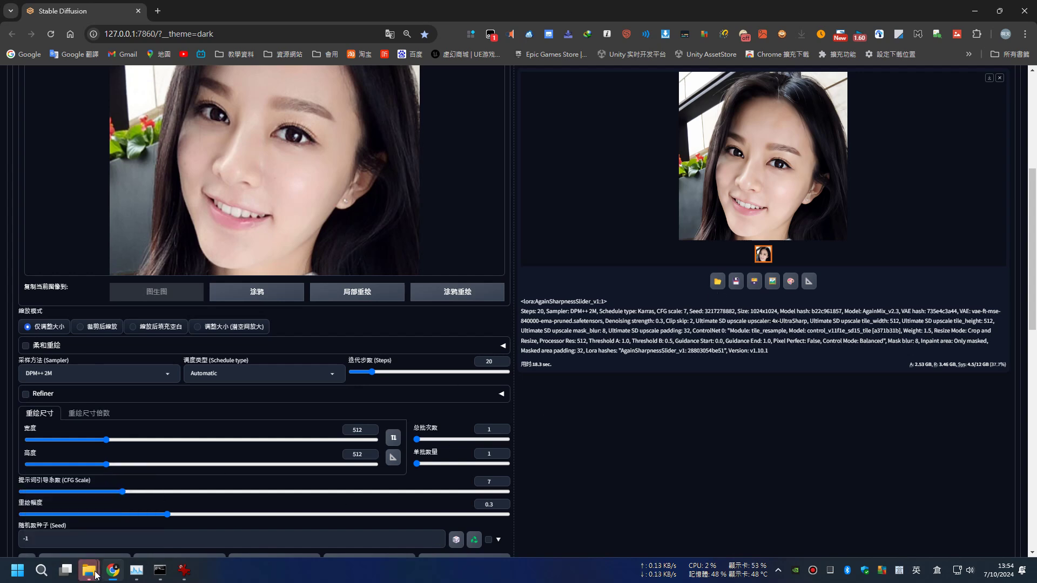
Compare 00045-3217278882.png against 00044-455851145.png in IrfanView, then return to the WebUI.
left_click(167, 511)
scroll(664, 440, "down", 20)
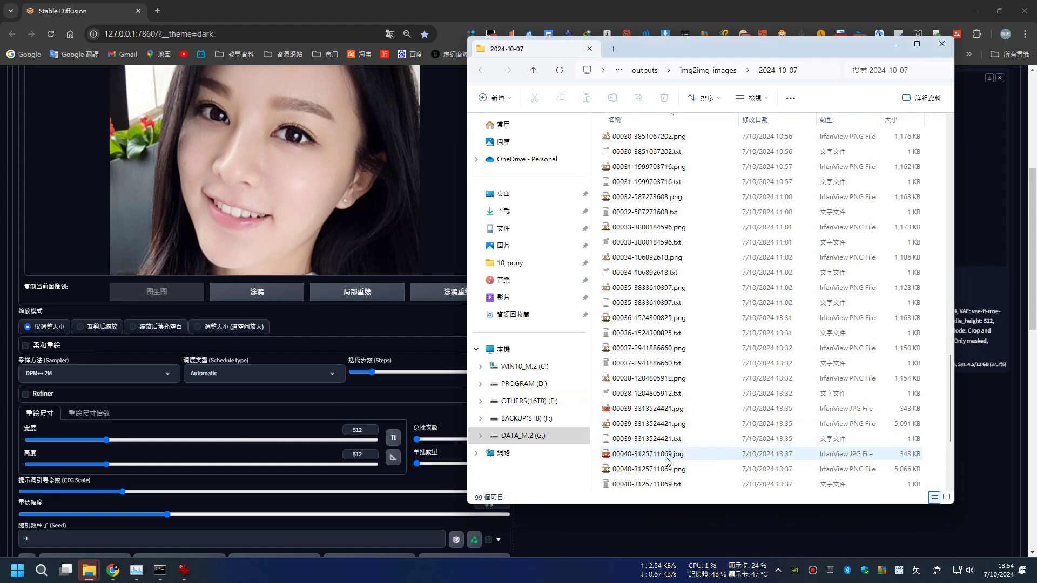
double_click(640, 471)
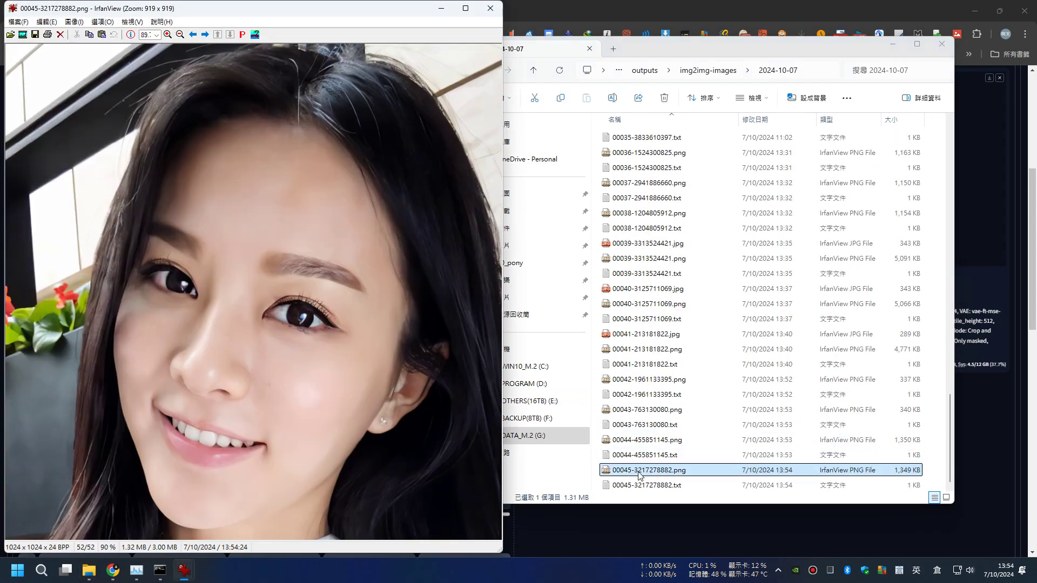
key("Left")
key("Right")
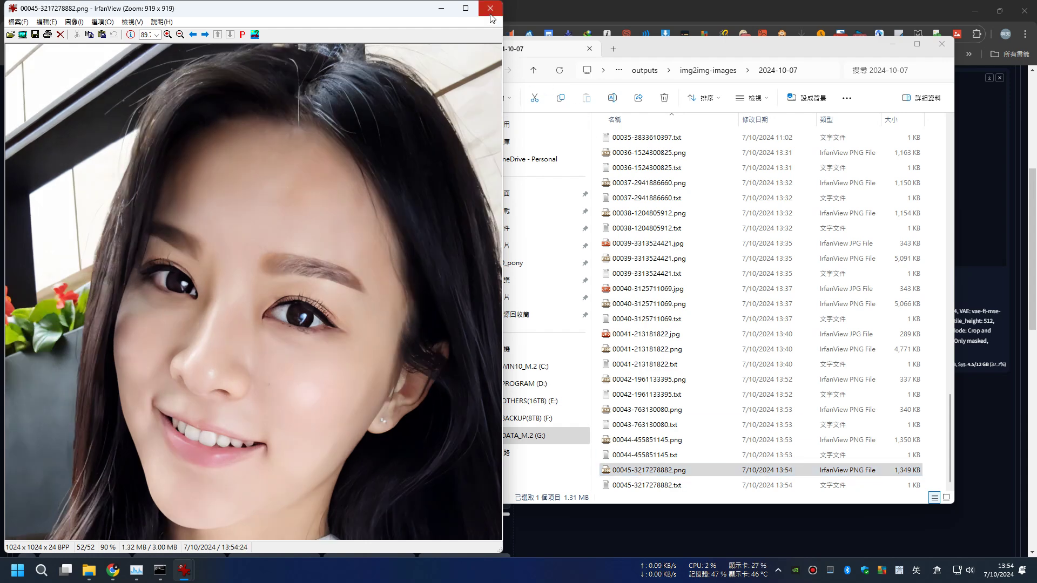
key("Escape")
left_click(970, 432)
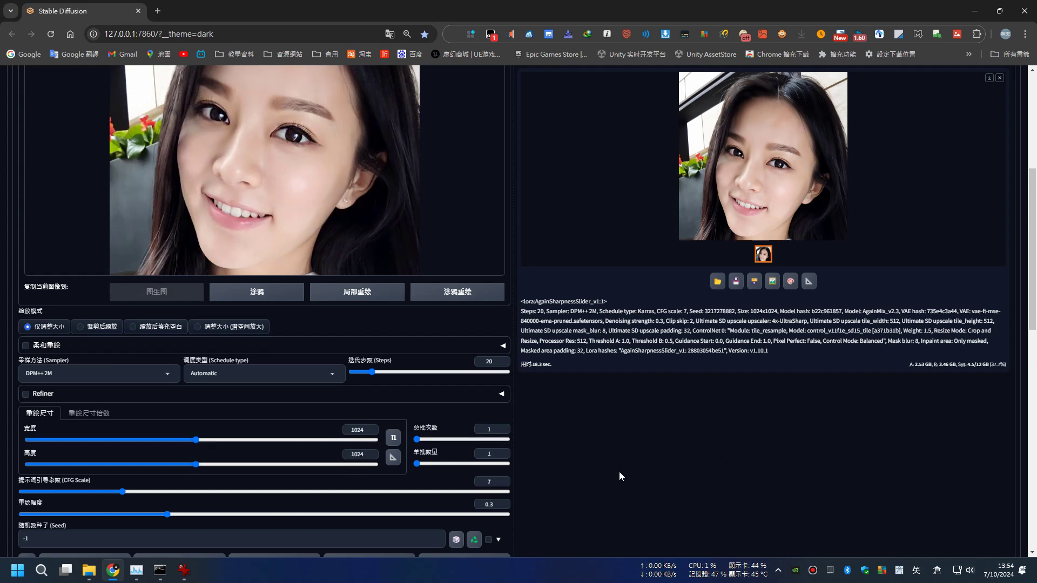
Generate the 2048×2048 Ultimate SD upscale of the portrait with the AgainSharpnessSlider LoRA.
scroll(645, 470, "up", 3)
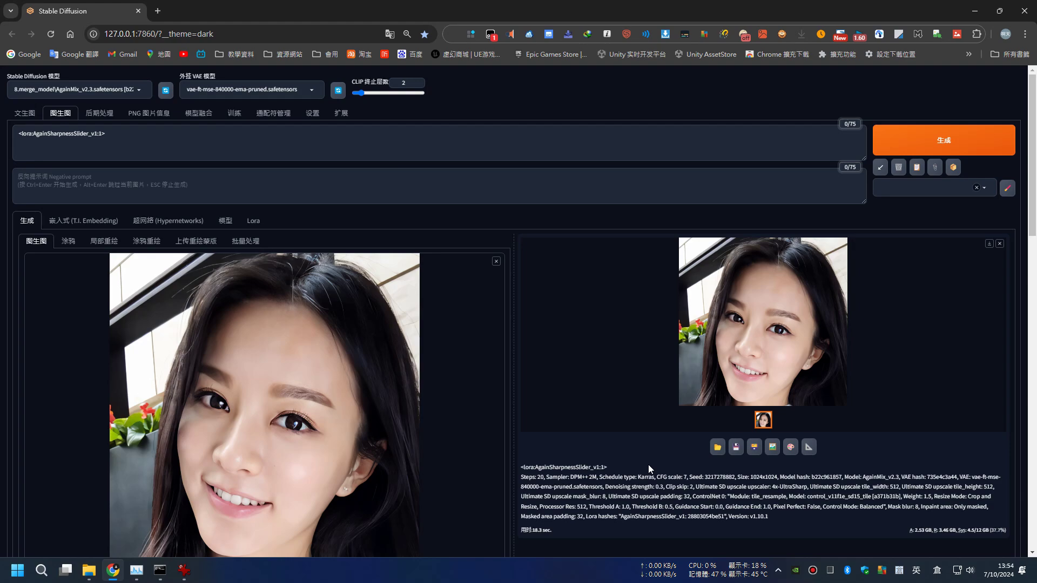
scroll(649, 468, "down", 5)
scroll(649, 467, "down", 5)
scroll(649, 467, "down", 5)
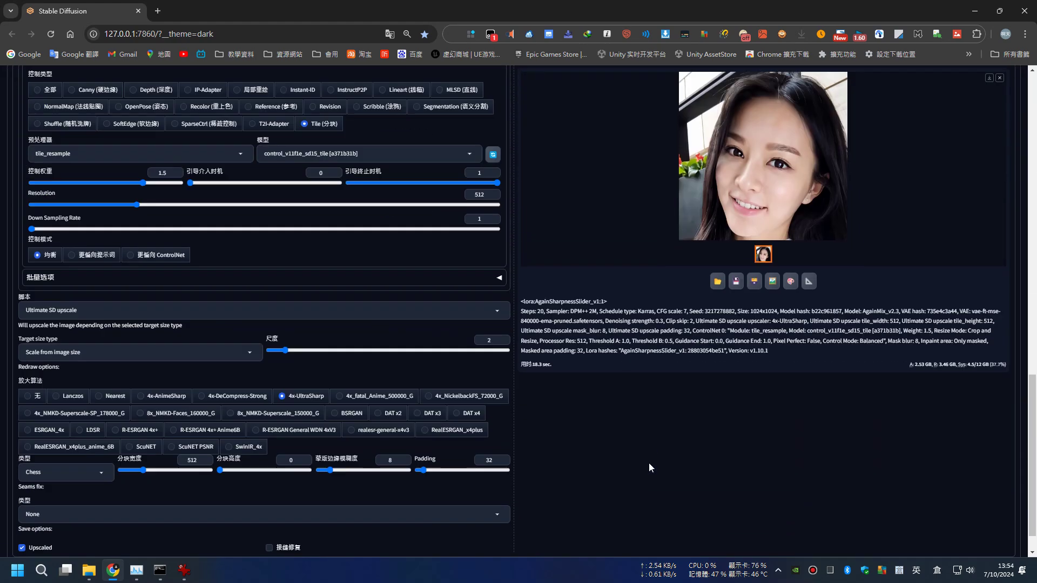
scroll(649, 467, "down", 1)
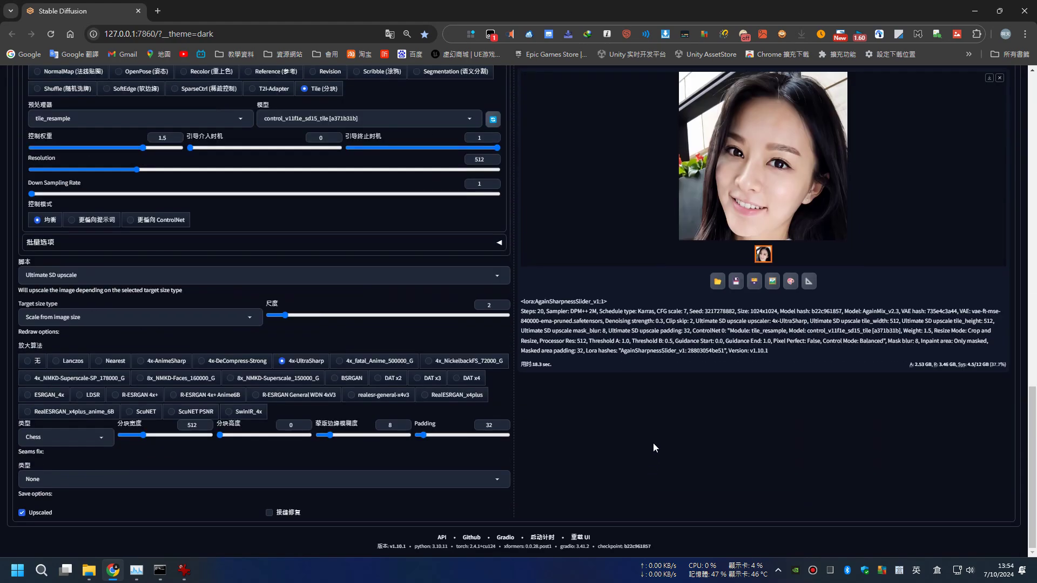
scroll(655, 447, "up", 2)
scroll(654, 447, "up", 4)
scroll(654, 447, "up", 2)
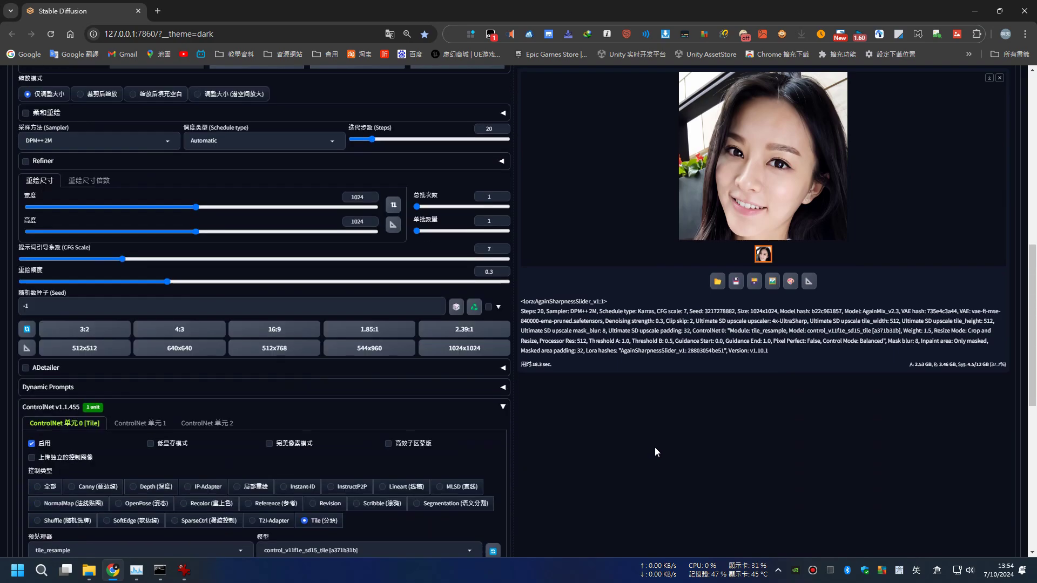
scroll(654, 448, "up", 6)
scroll(654, 447, "up", 5)
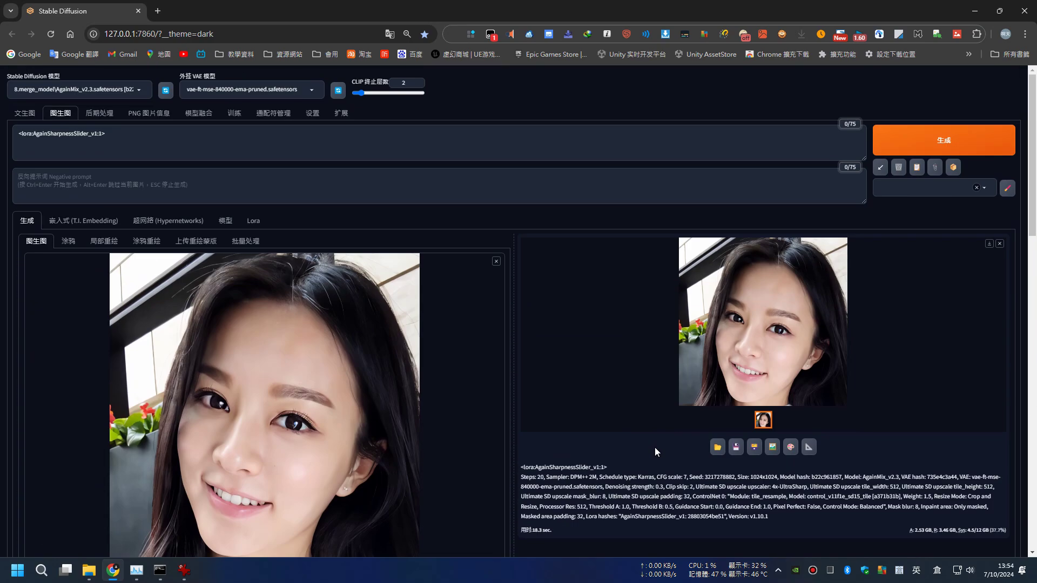
left_click(911, 147)
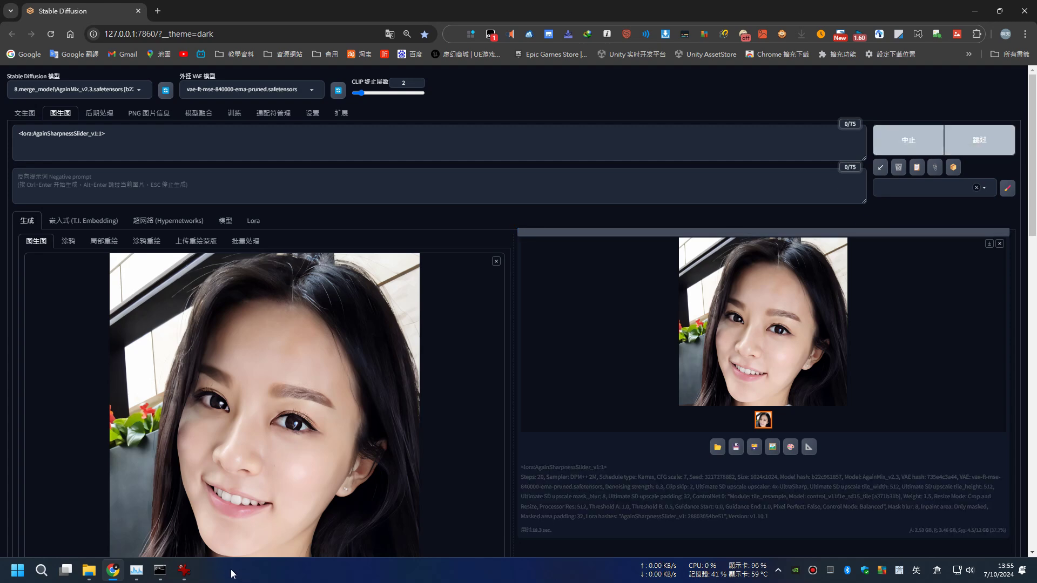
Follow the progress in the console, then view the finished upscale full-screen and close it.
left_click(160, 570)
scroll(544, 259, "down", 3)
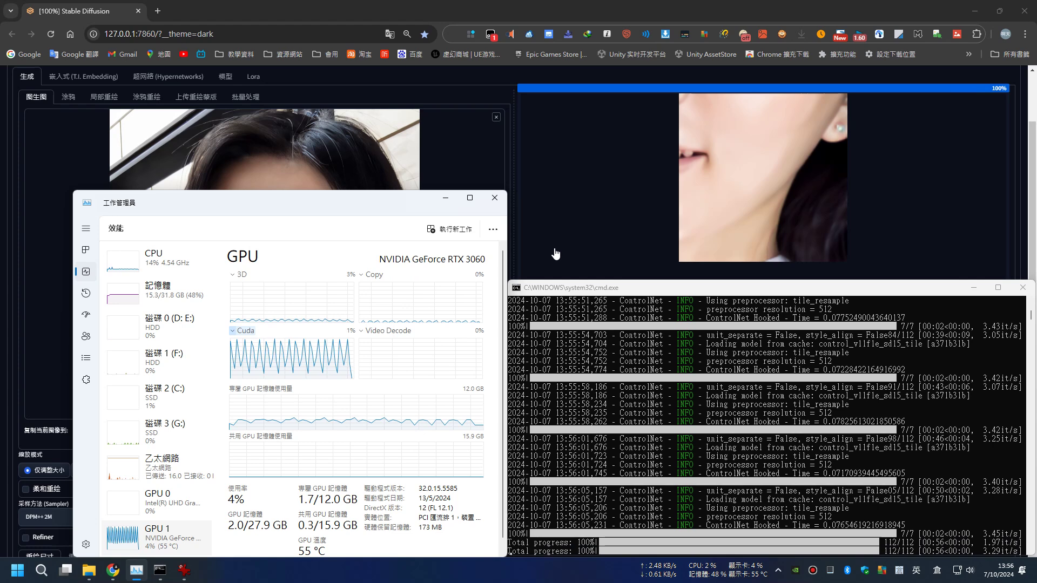
left_click(740, 203)
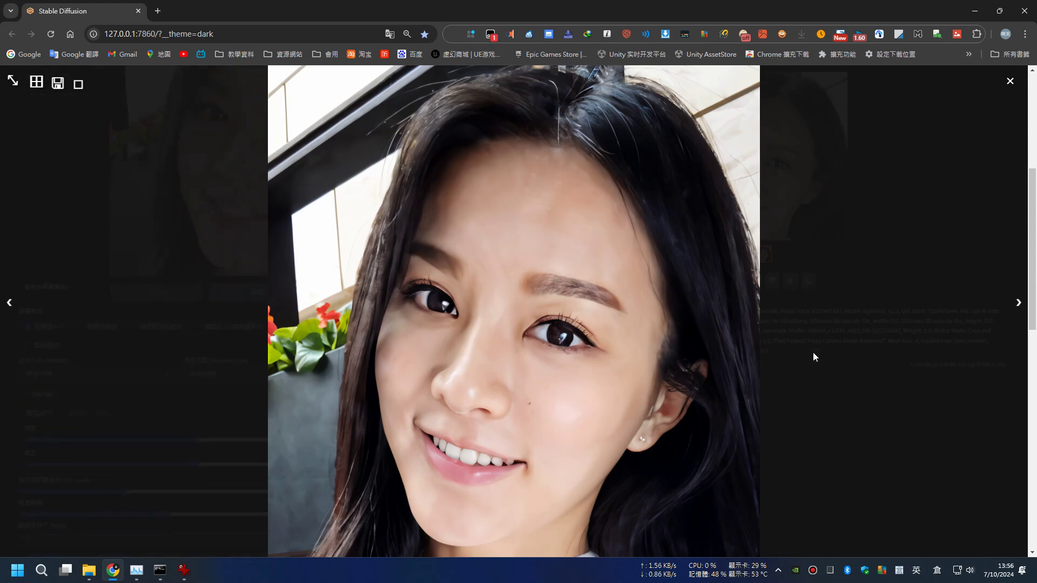
left_click(829, 400)
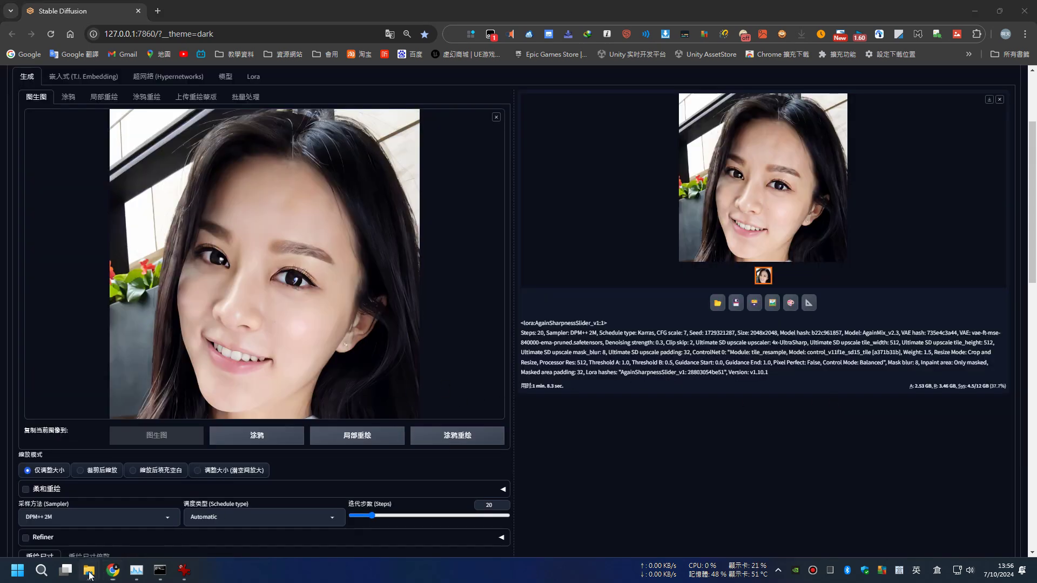
Open 00045-3217278882.png and the 2048 px 00046-1729321287.png upscale in IrfanView.
left_click(165, 511)
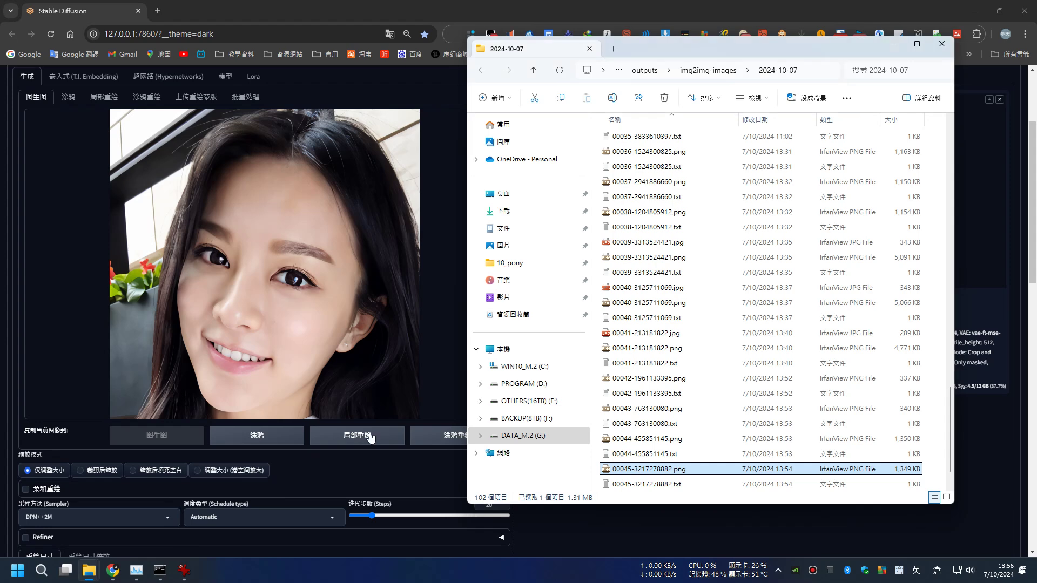
double_click(629, 470)
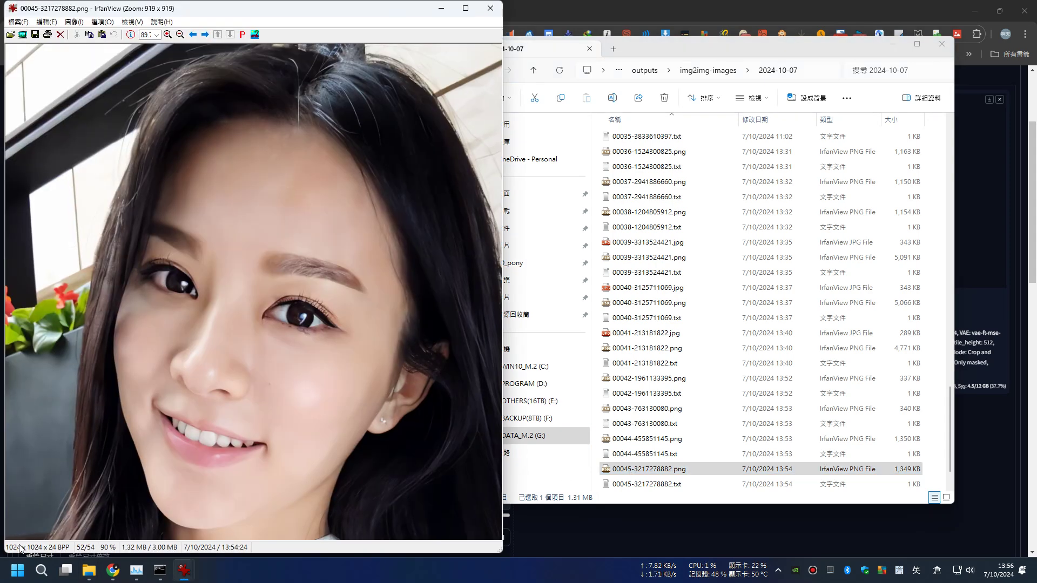
key("Right")
left_click(636, 470)
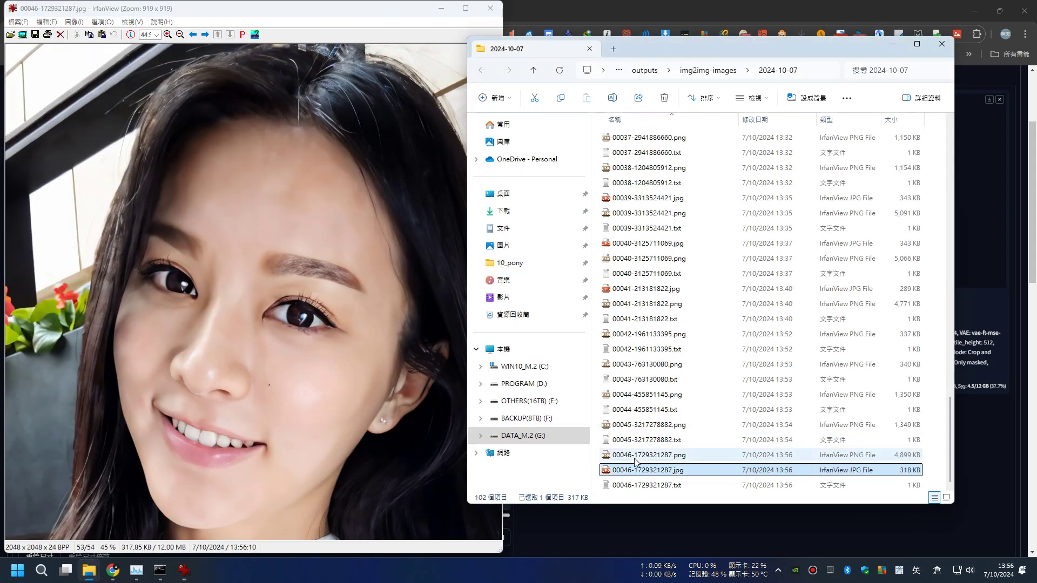
double_click(636, 459)
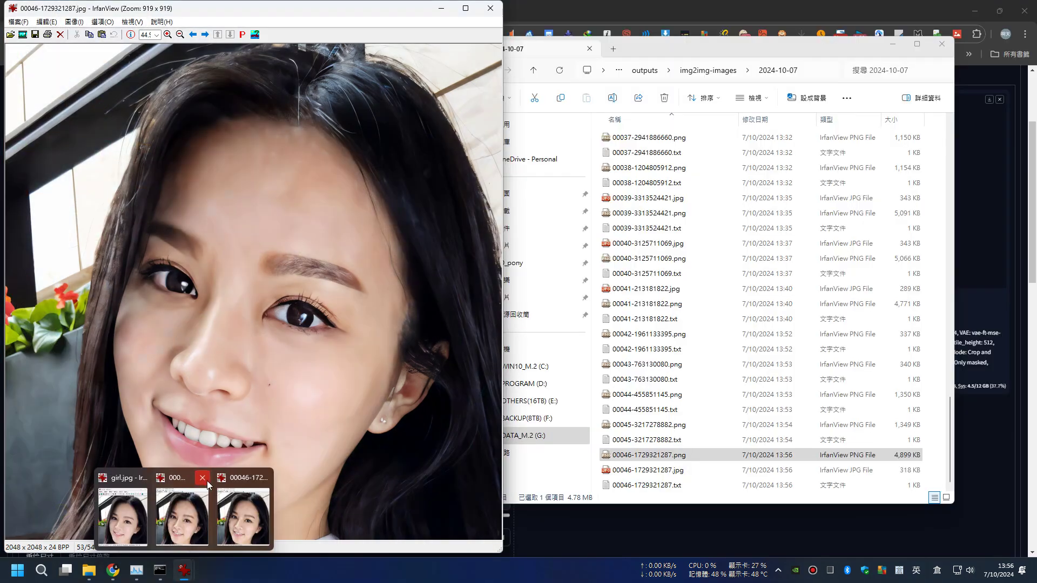
Flip between the 1024 px 00045 and 2048 px 00046 images to compare detail.
left_click(202, 478)
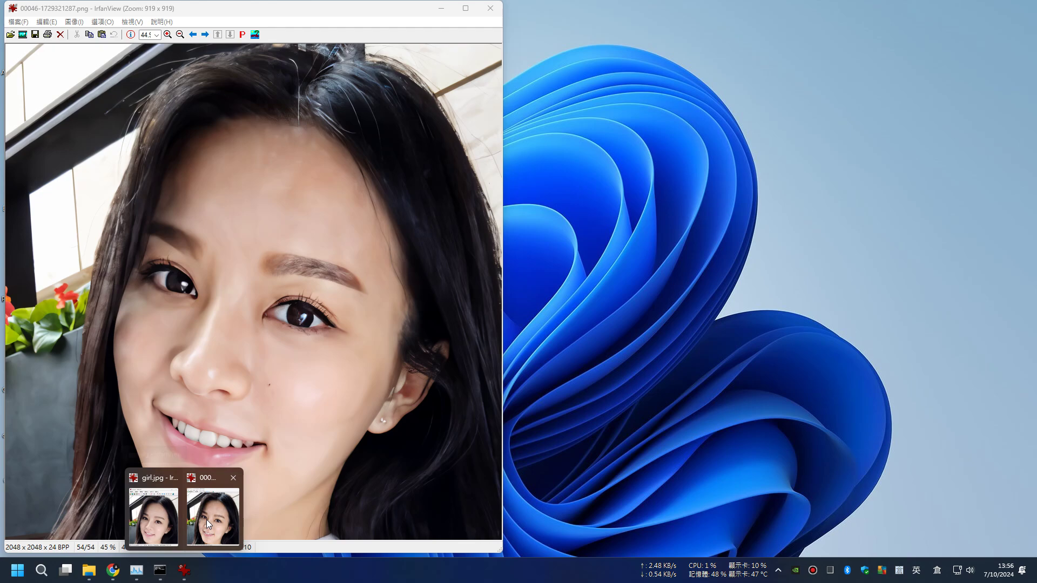
left_click(207, 519)
key("Left")
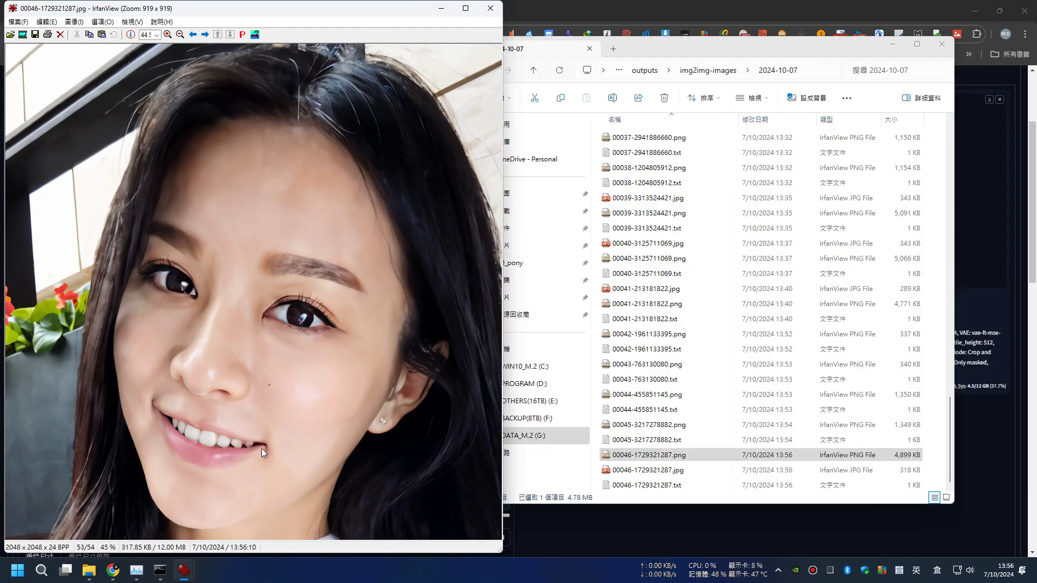
key("Left")
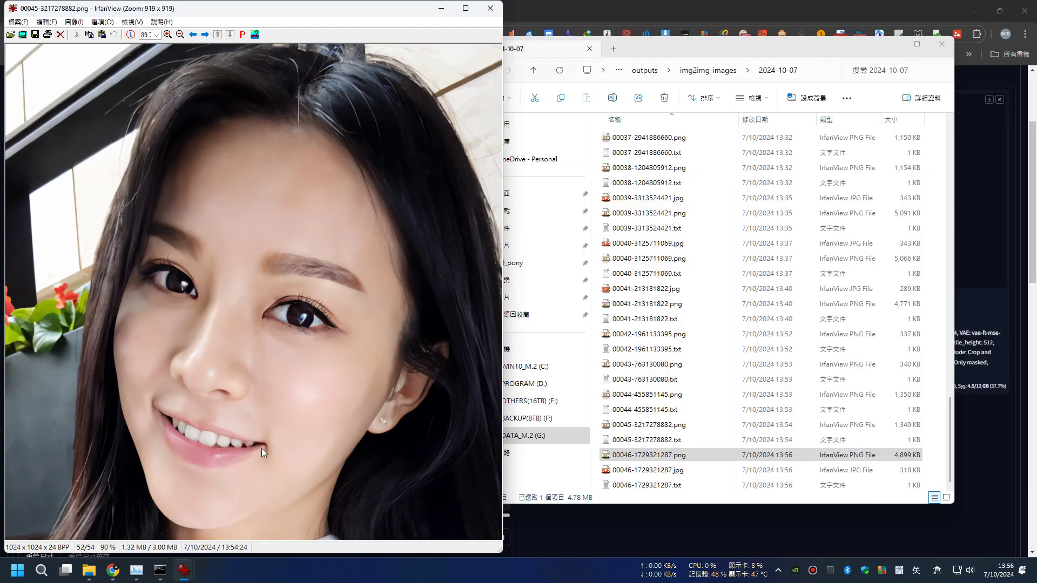
key("Right")
key("Left")
Close the image viewer and open a second Explorer window of the output folder.
left_click(491, 15)
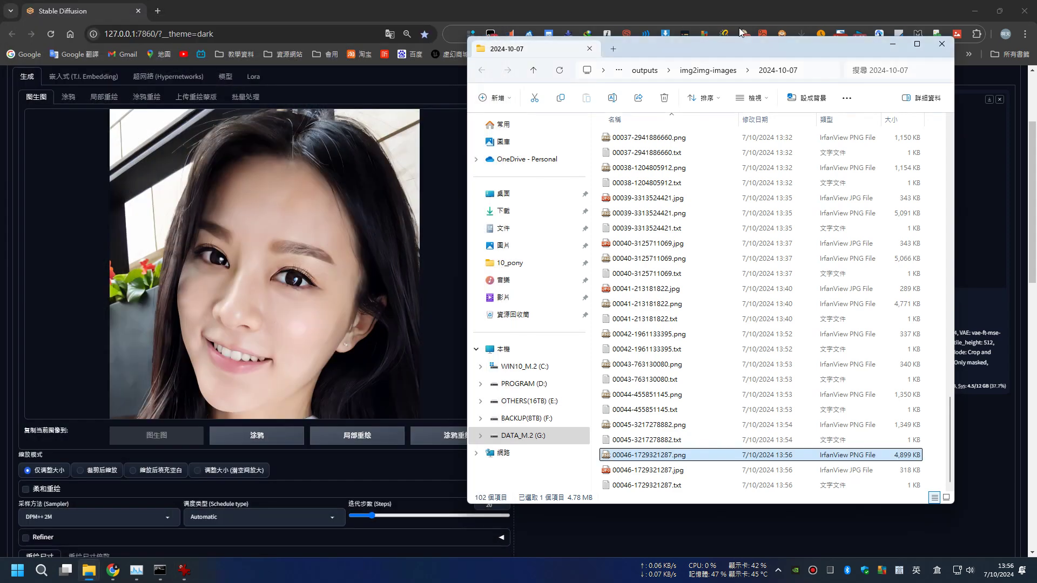
left_click(735, 14)
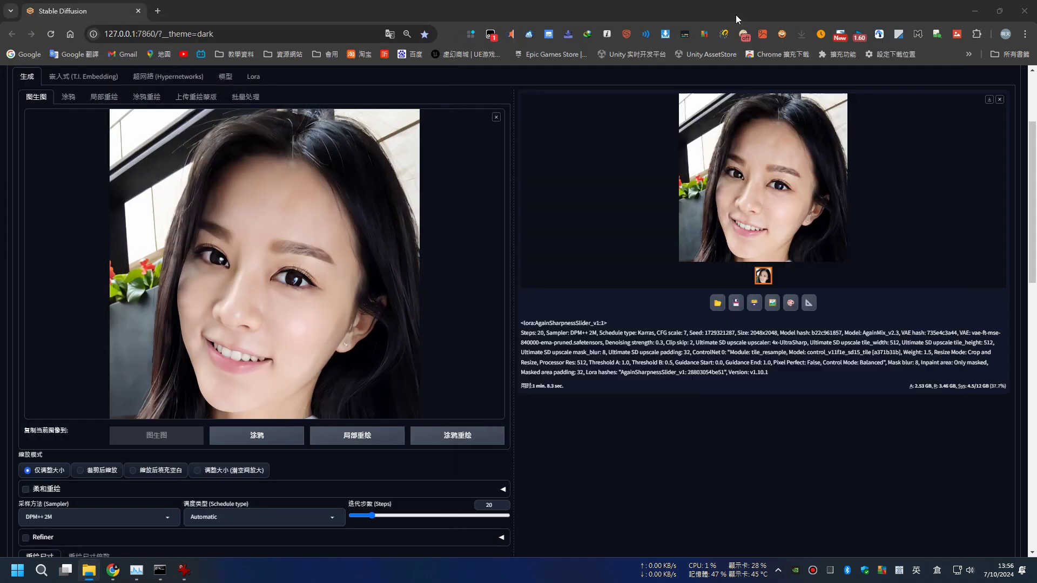
left_click(724, 310)
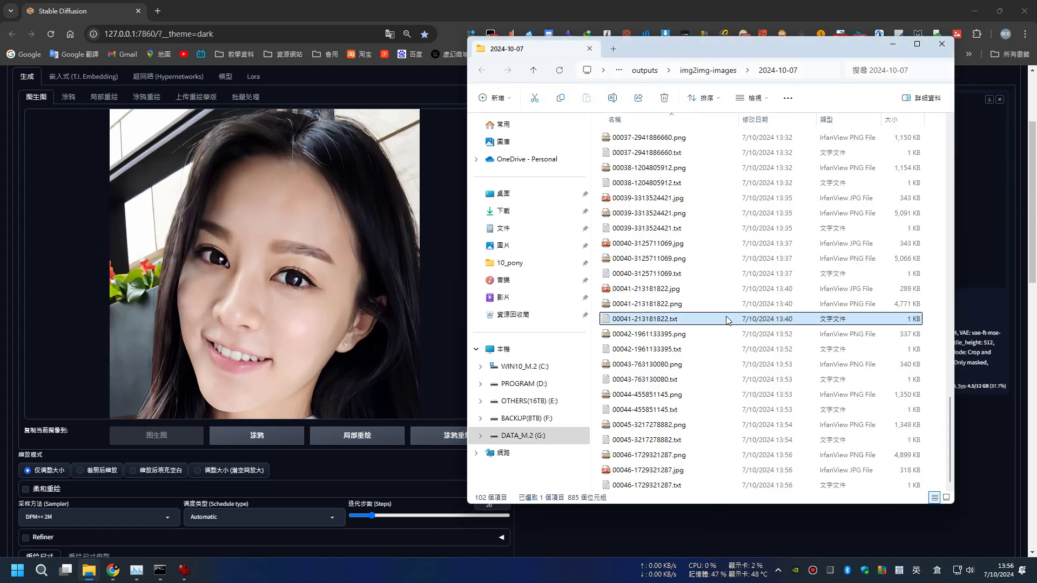
key("ctrl+n")
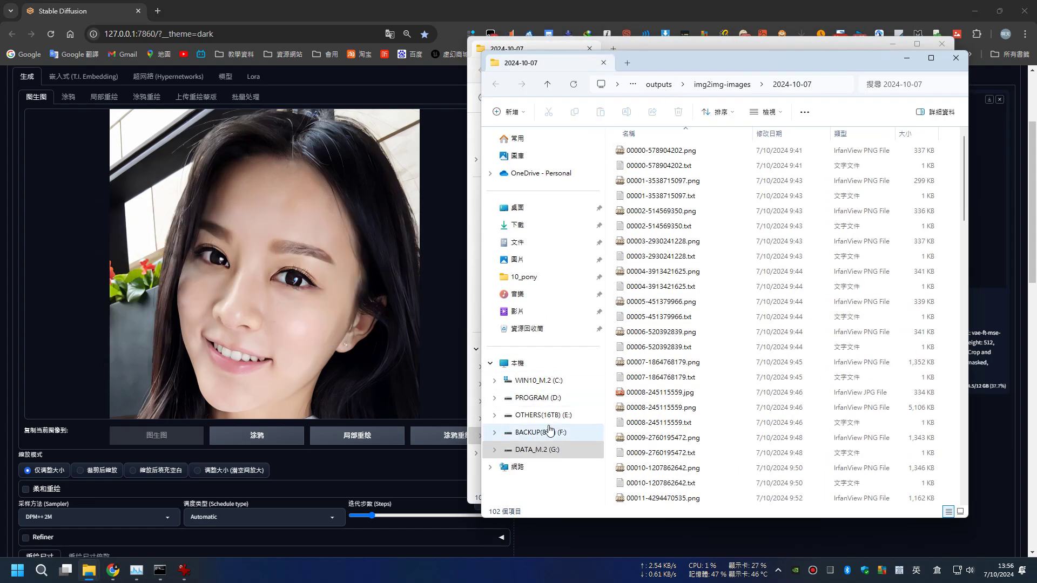
Launch run_nvidia_gpu.bat from G:\AI\ComfyUI to start the ComfyUI server.
left_click(546, 451)
double_click(632, 154)
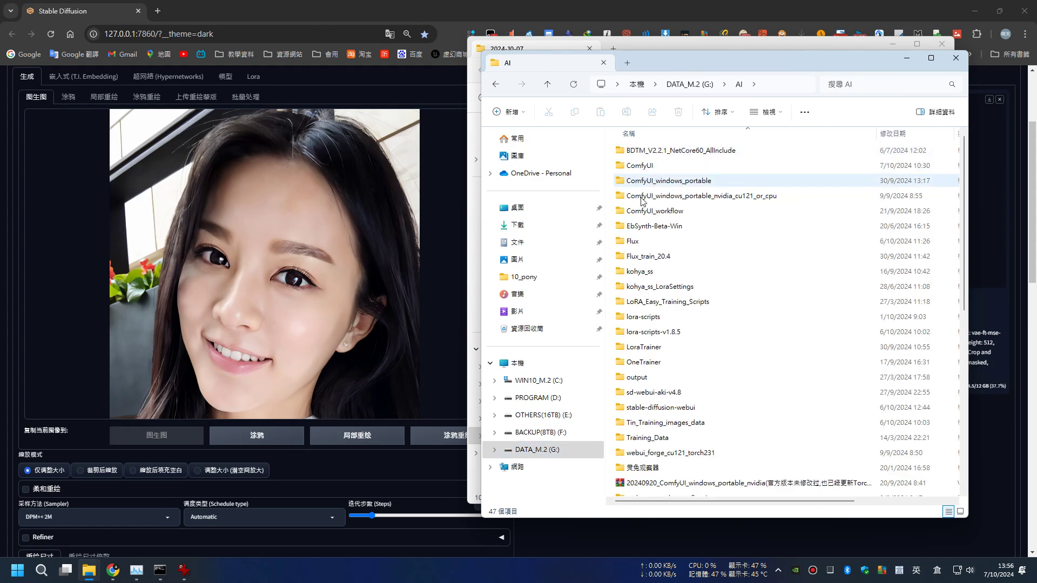
double_click(646, 167)
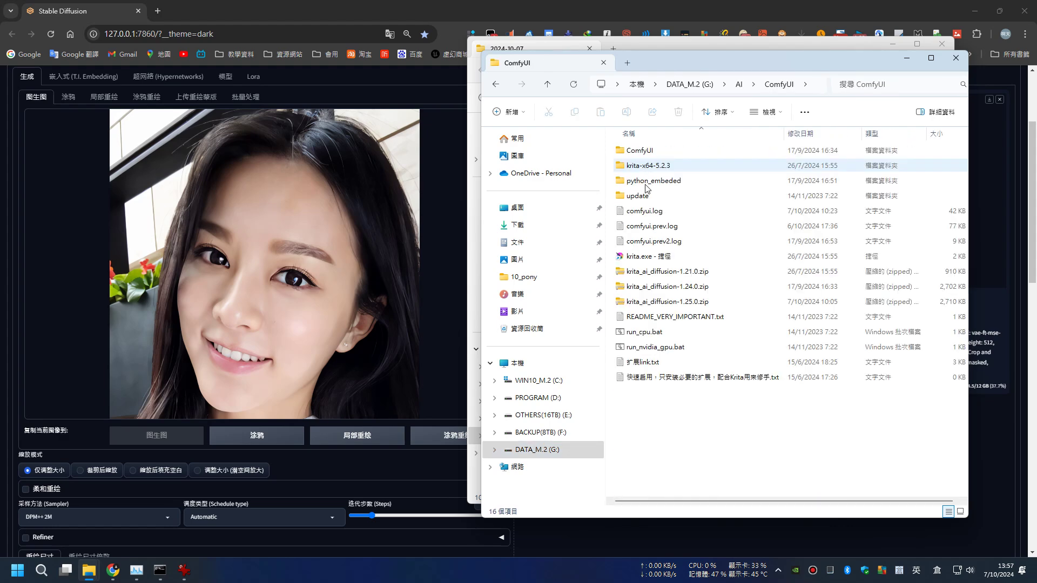
left_click(650, 348)
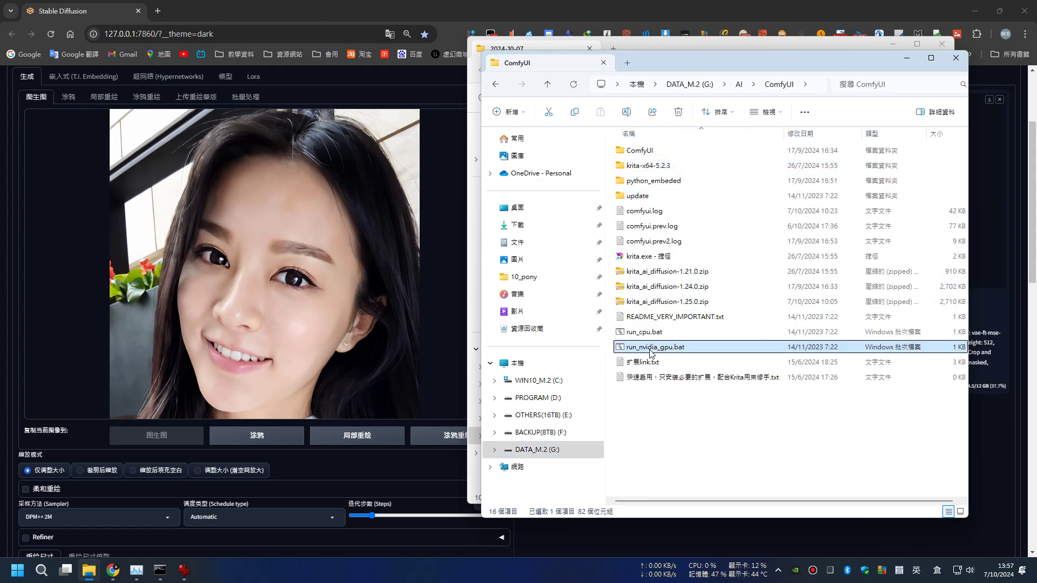
double_click(650, 348)
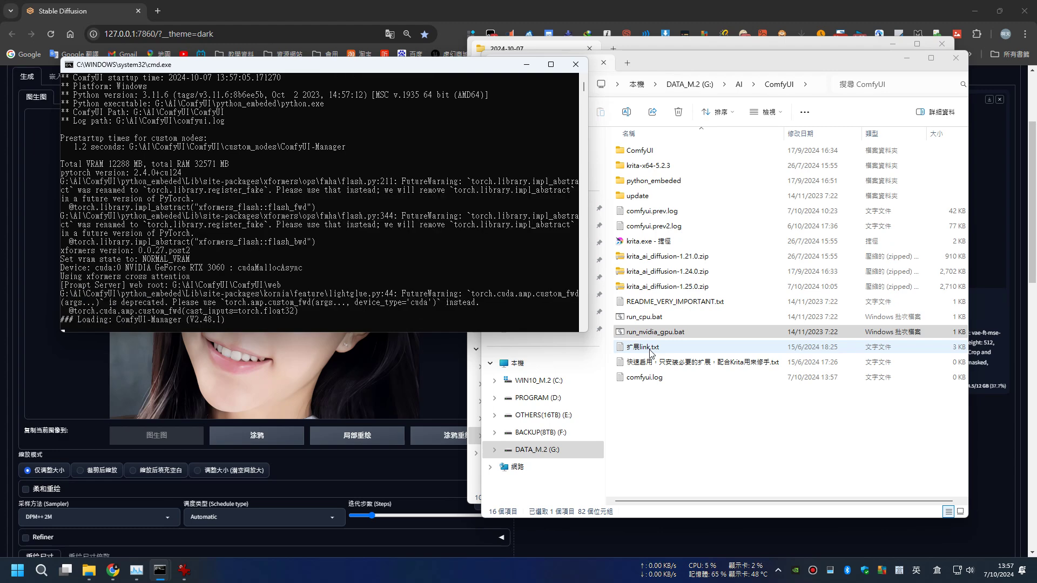
key("alt+Tab")
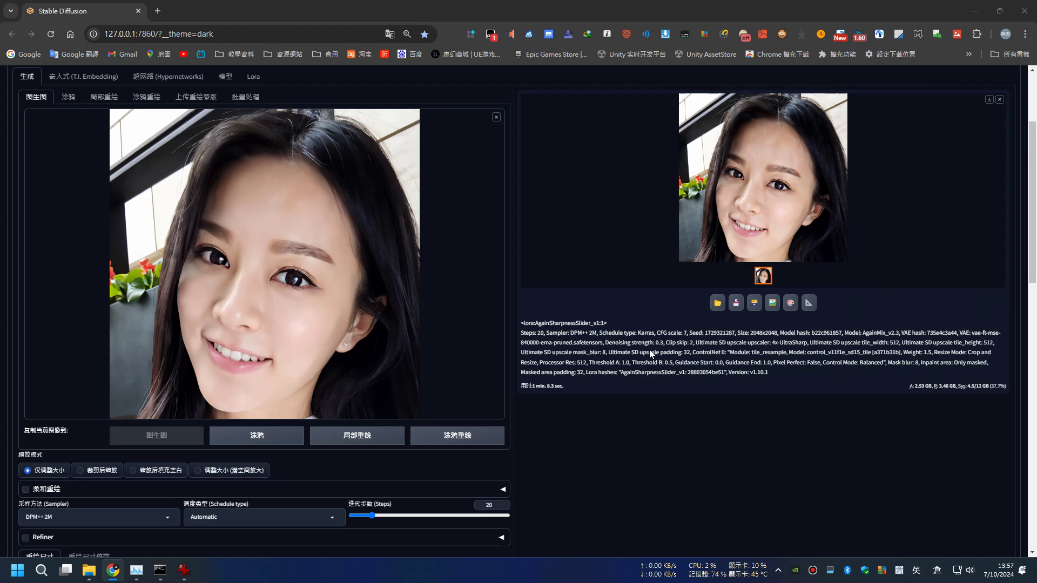
mouse_move(184, 570)
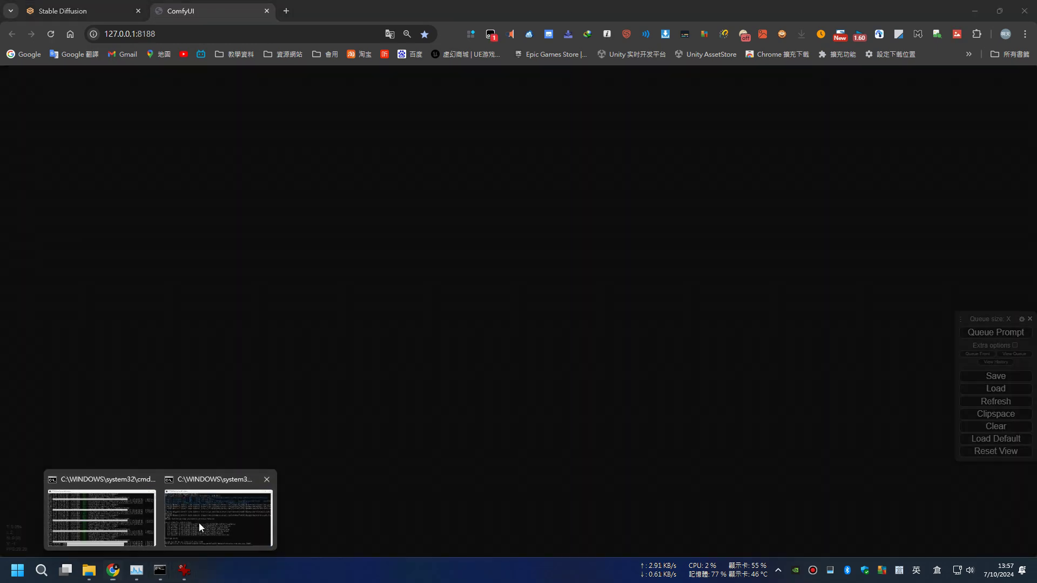
Check the ComfyUI startup log and pan the default workflow's node graph.
left_click(186, 494)
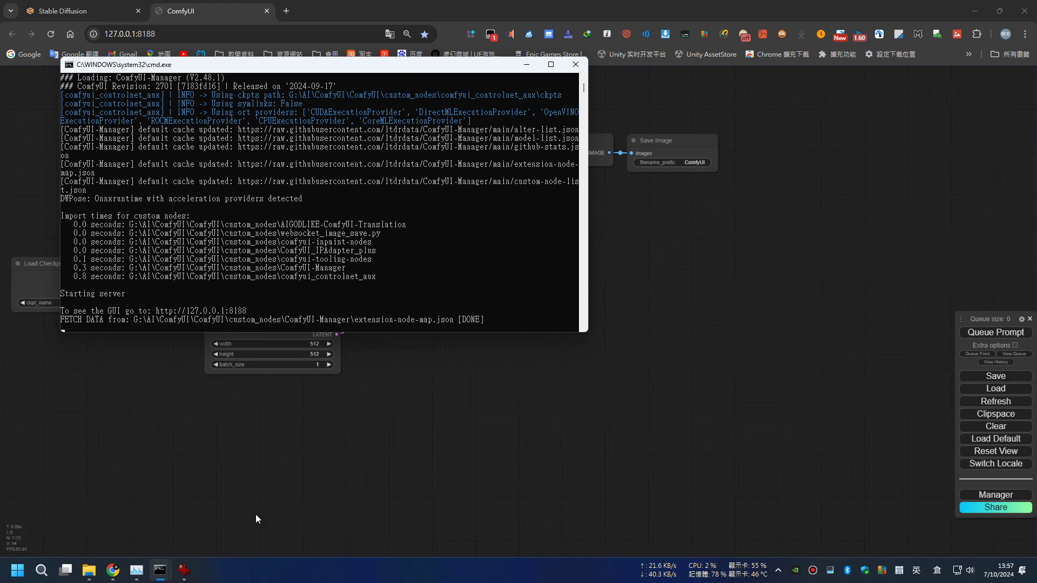
left_click(500, 445)
left_click_drag(434, 369, 514, 422)
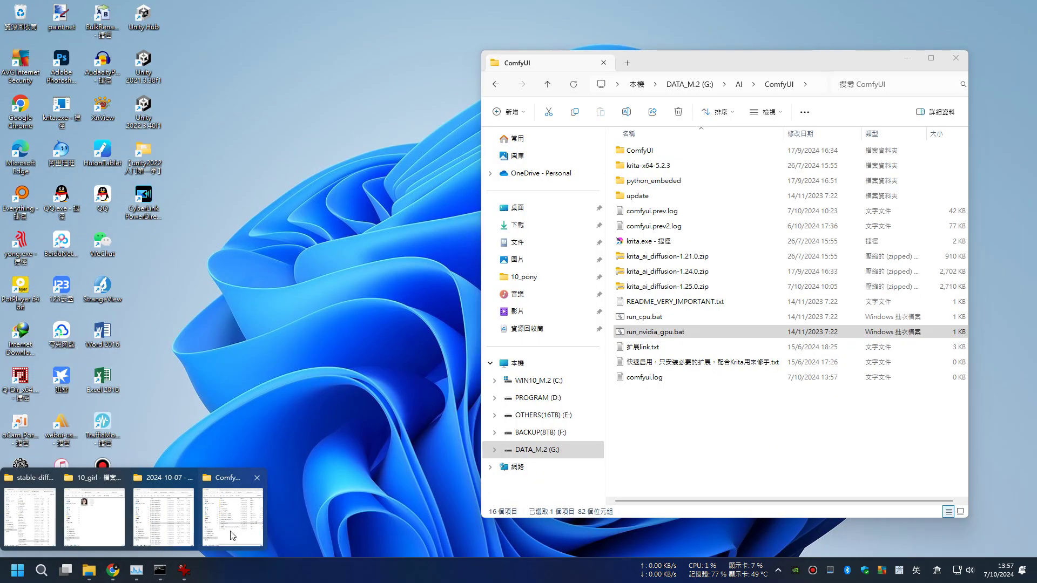
Launch Krita 5.2.3, clear its Recent Images list, and bring back the 2024-10-07 folder.
left_click(232, 535)
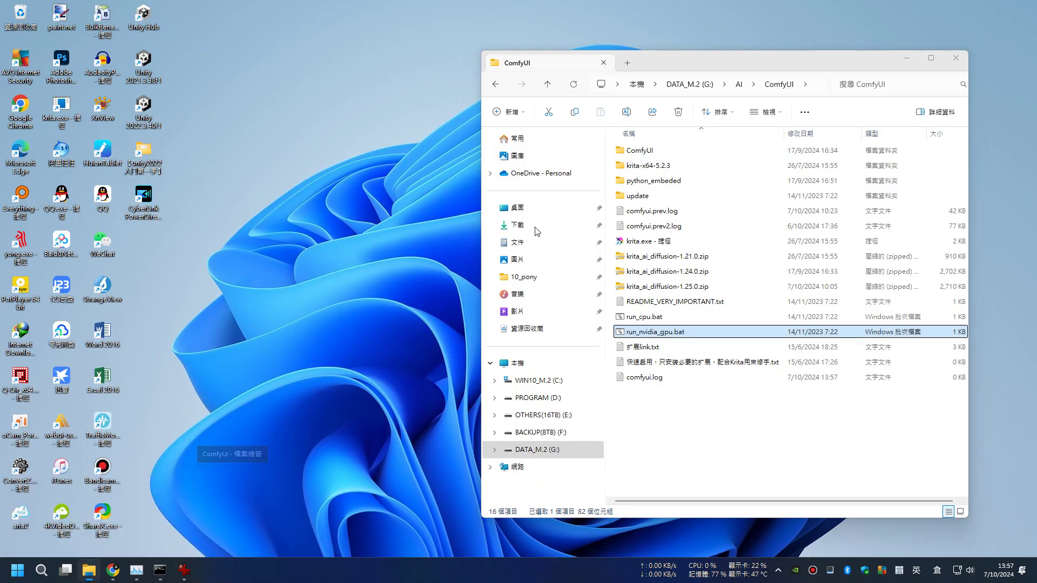
left_click(654, 168)
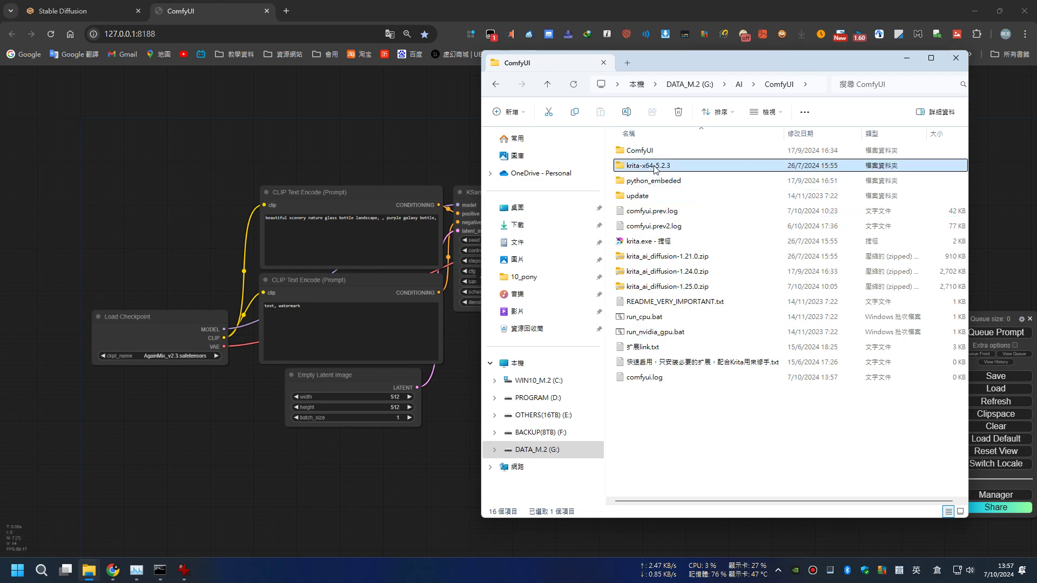
double_click(644, 244)
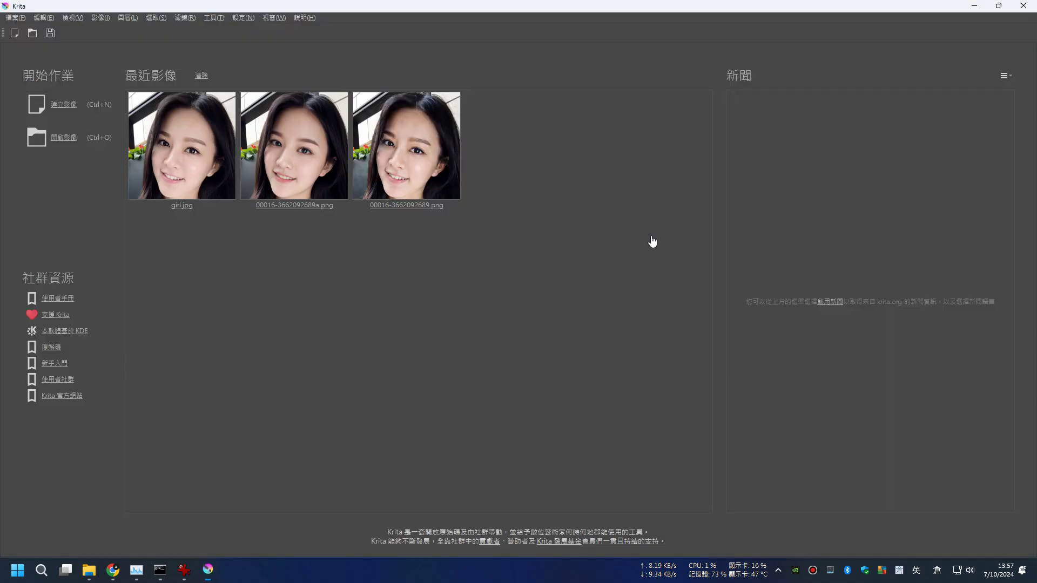
left_click(201, 76)
mouse_move(89, 570)
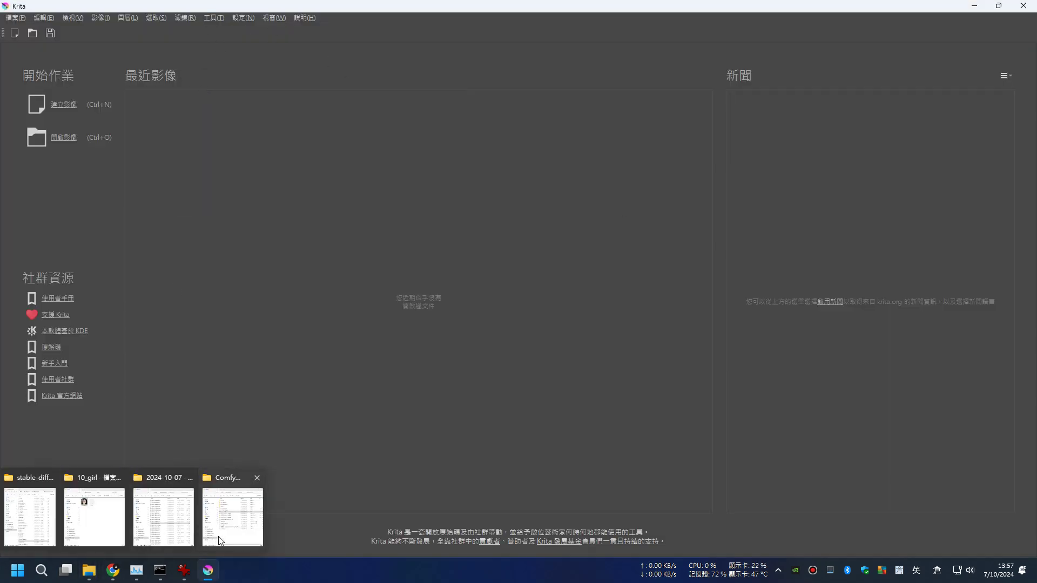
left_click(178, 518)
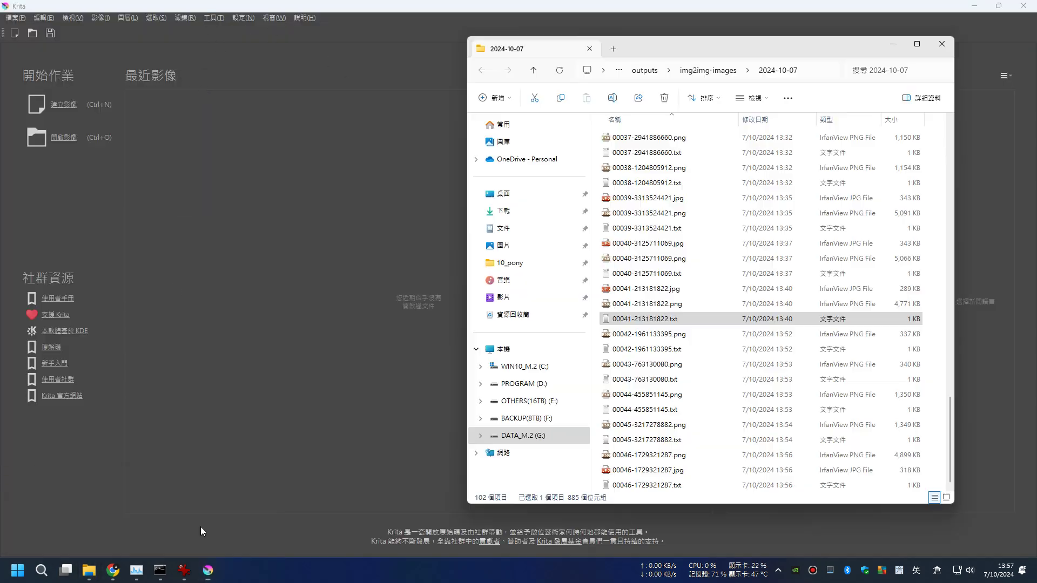
Preview 00045-3217278882.png against the 2048px 00046 upscale, then load the 00045 PNG into Krita.
left_click(630, 456)
left_click(648, 428)
double_click(651, 429)
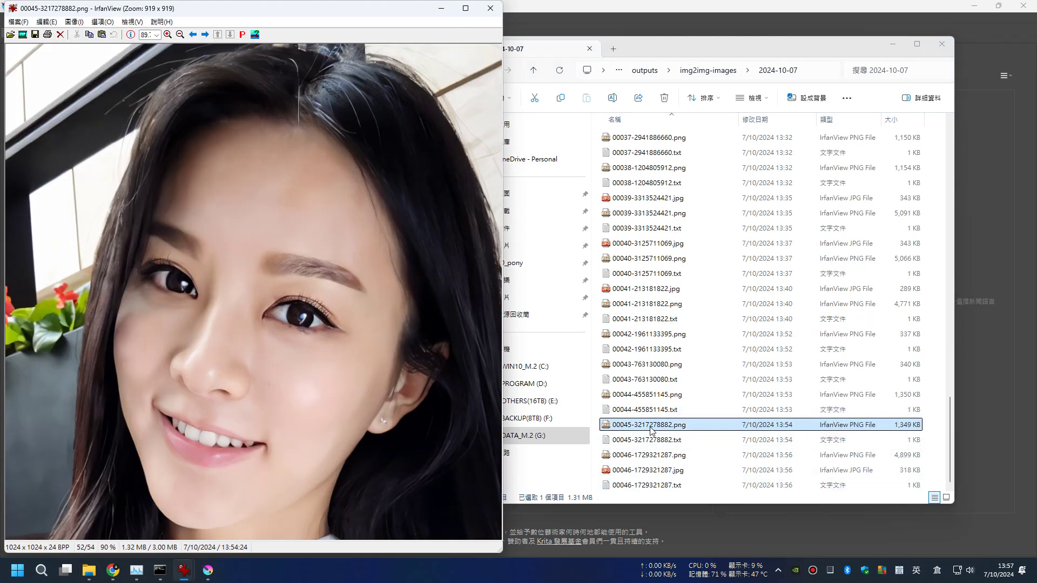
key("Right")
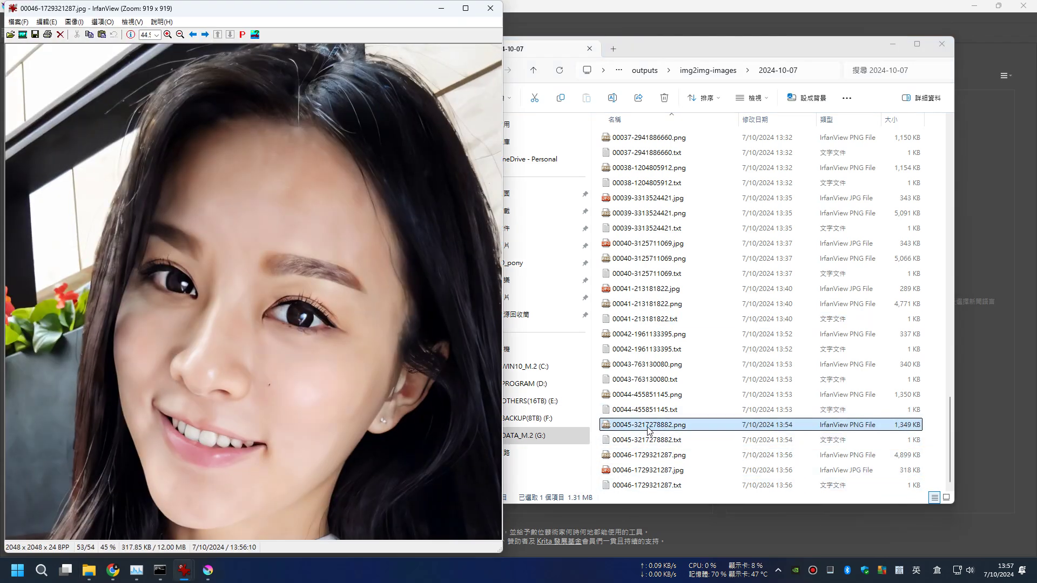
key("Left")
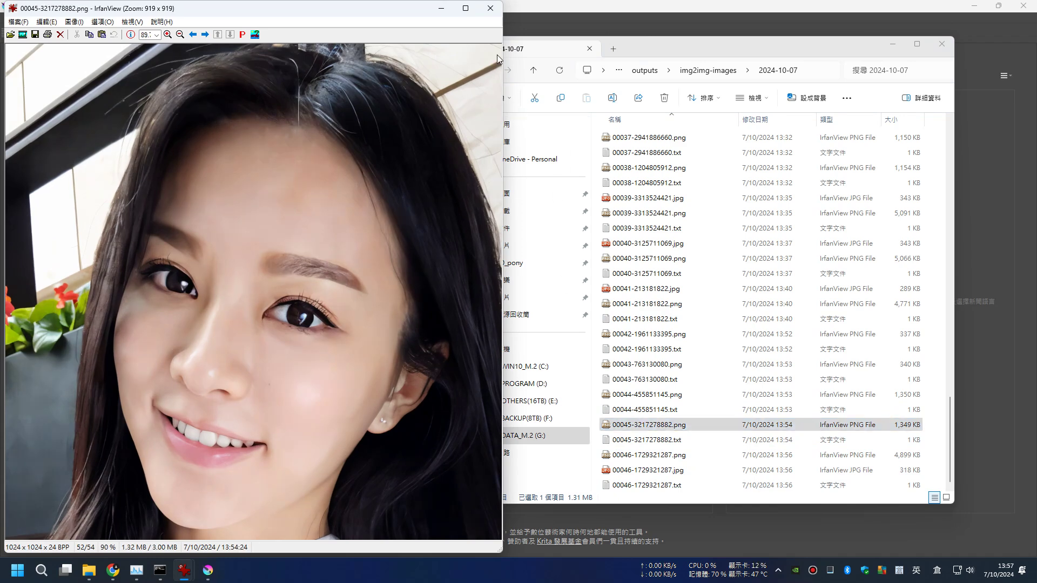
left_click(490, 8)
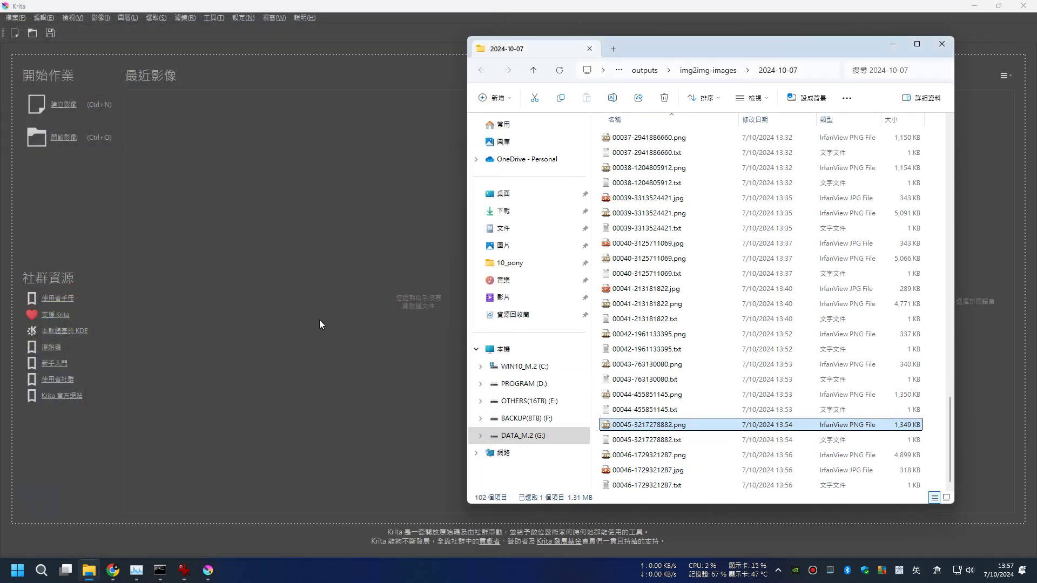
left_click_drag(320, 322, 320, 322)
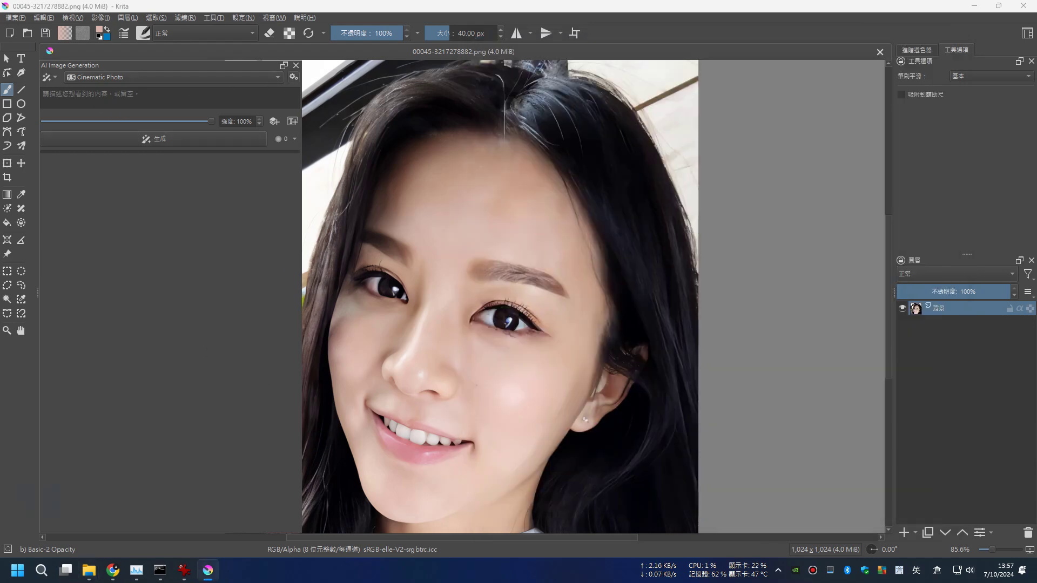
Add the AgainSharpnessSlider_v1 LoRA at strength 80 to the Cinematic Photo style and confirm.
left_click(294, 78)
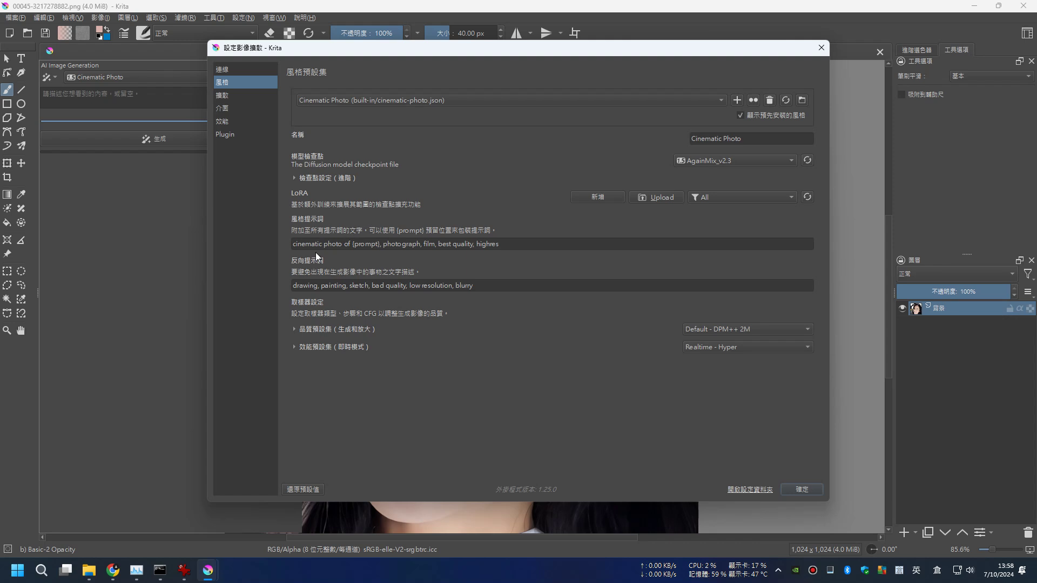
left_click(295, 177)
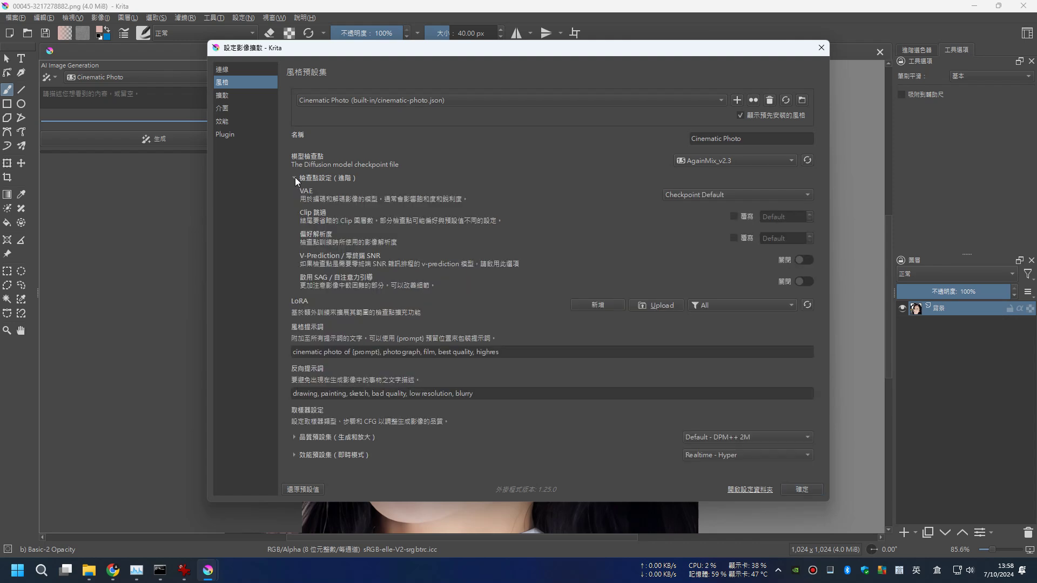
left_click(295, 177)
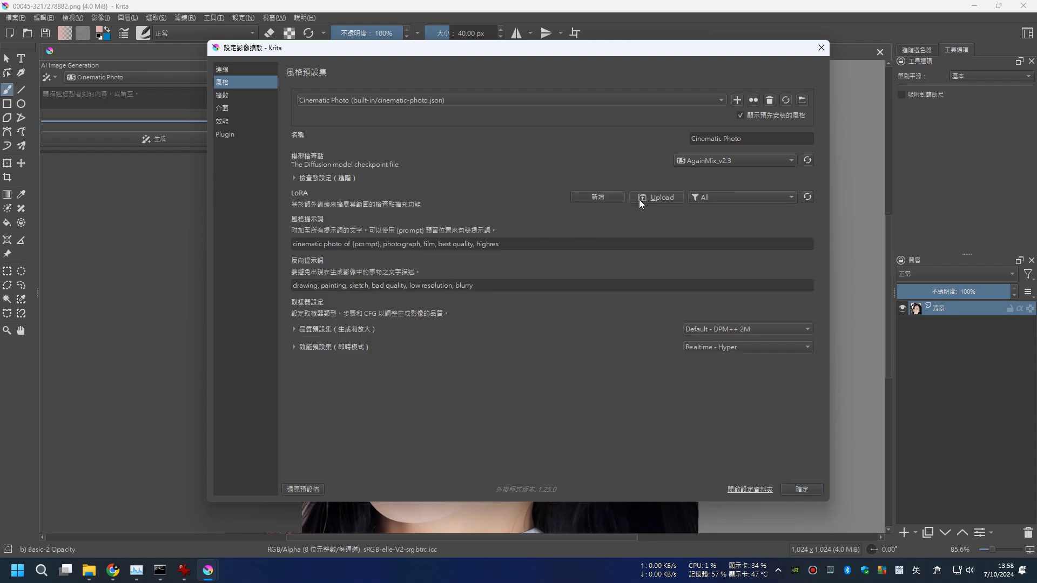
left_click(606, 201)
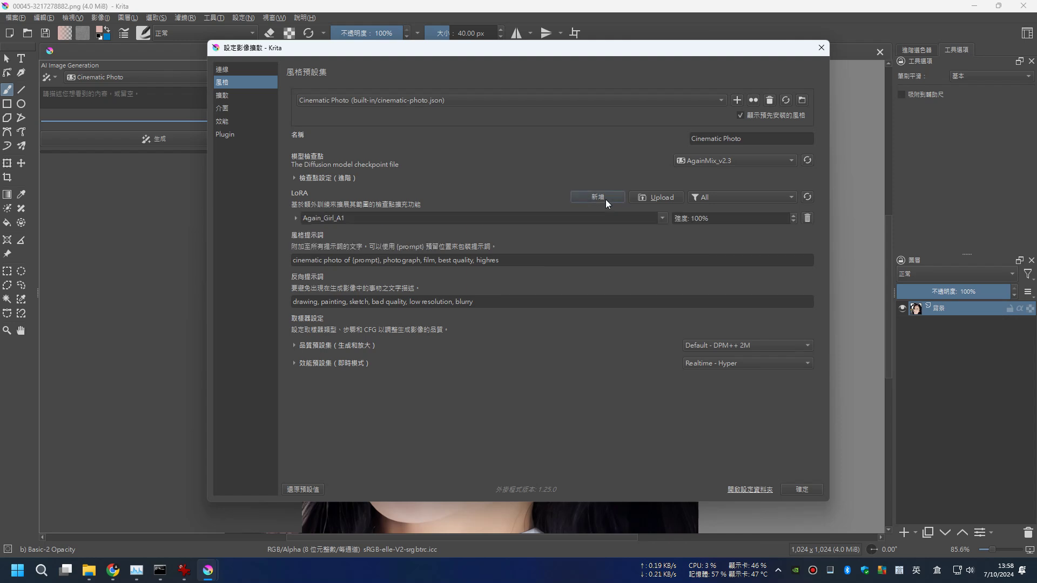
left_click(395, 221)
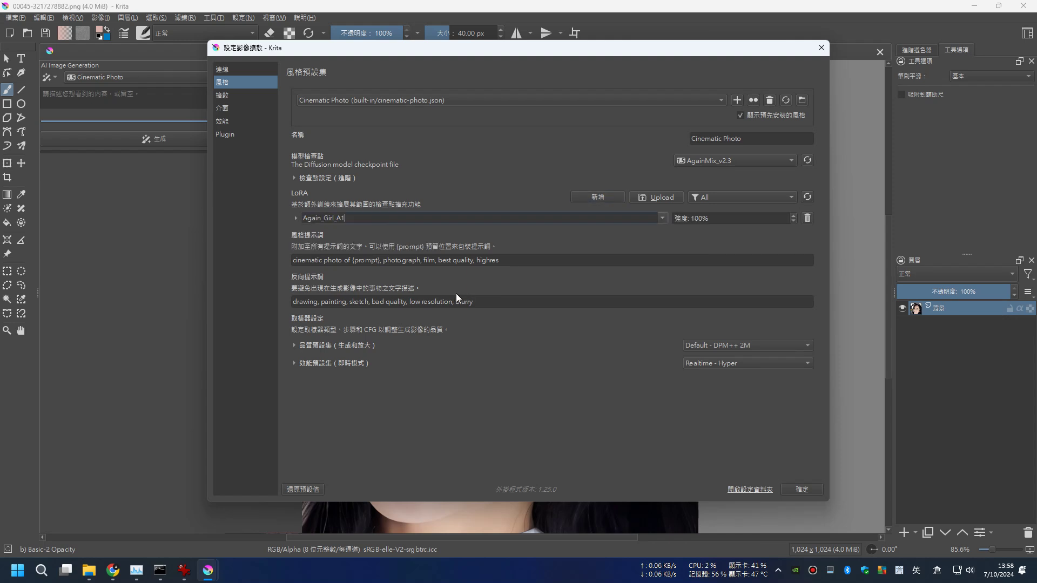
left_click(662, 217)
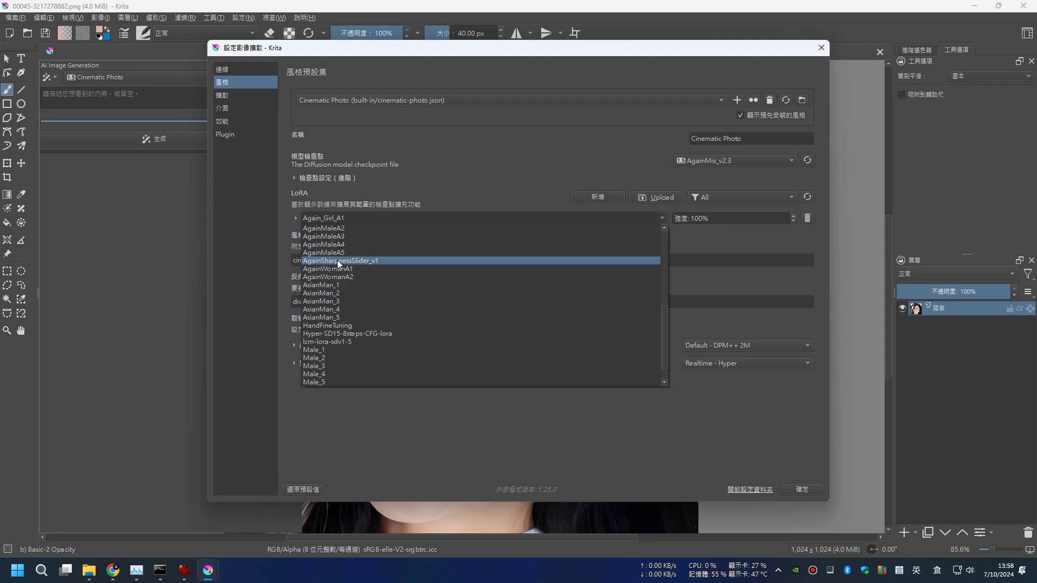
left_click(324, 264)
left_click(692, 218)
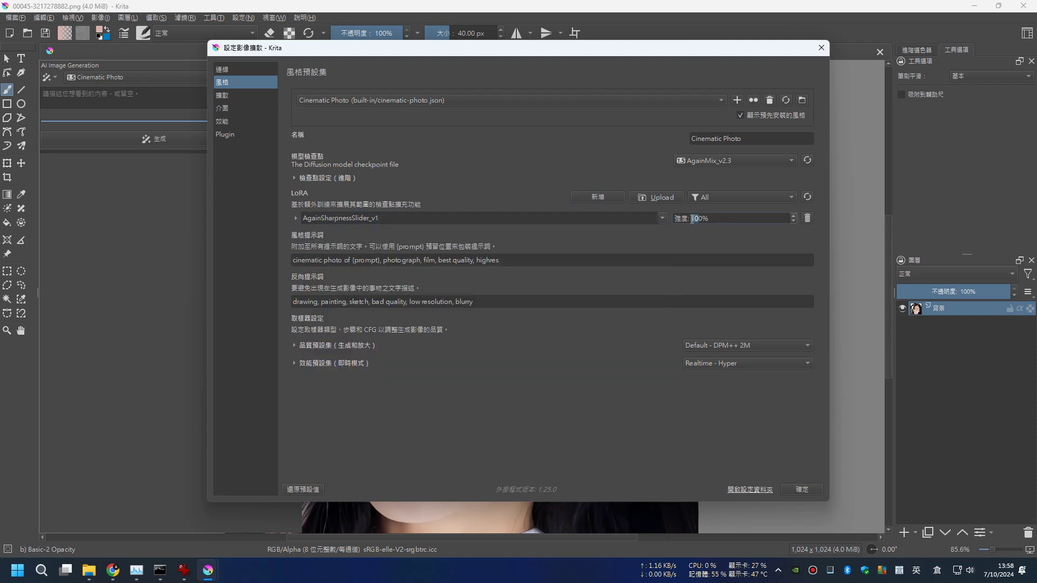
type("8")
left_click(800, 489)
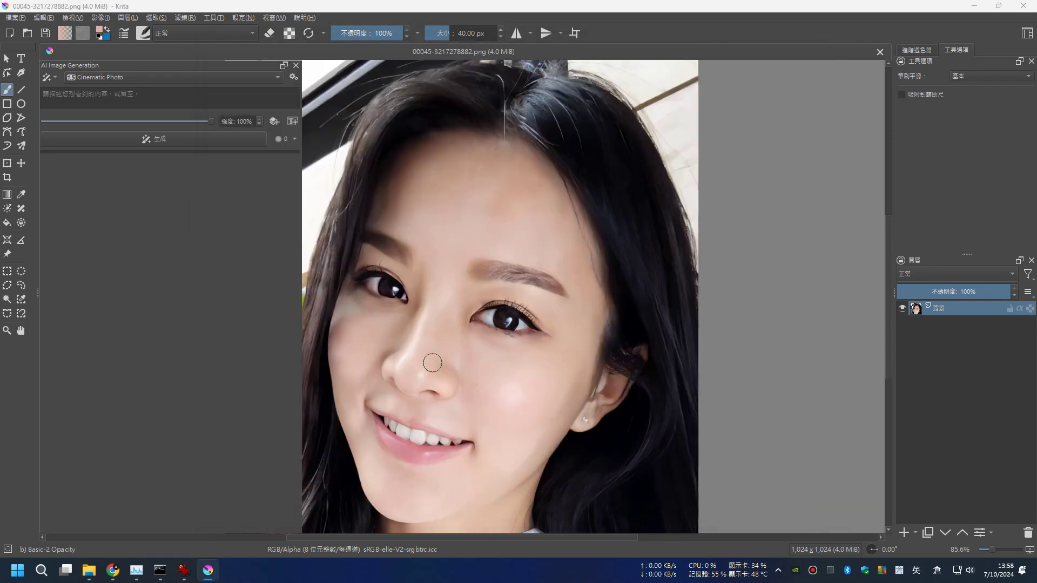
Switch the AI docker to live (即時) mode and run it on the portrait at 30% strength.
left_click(50, 77)
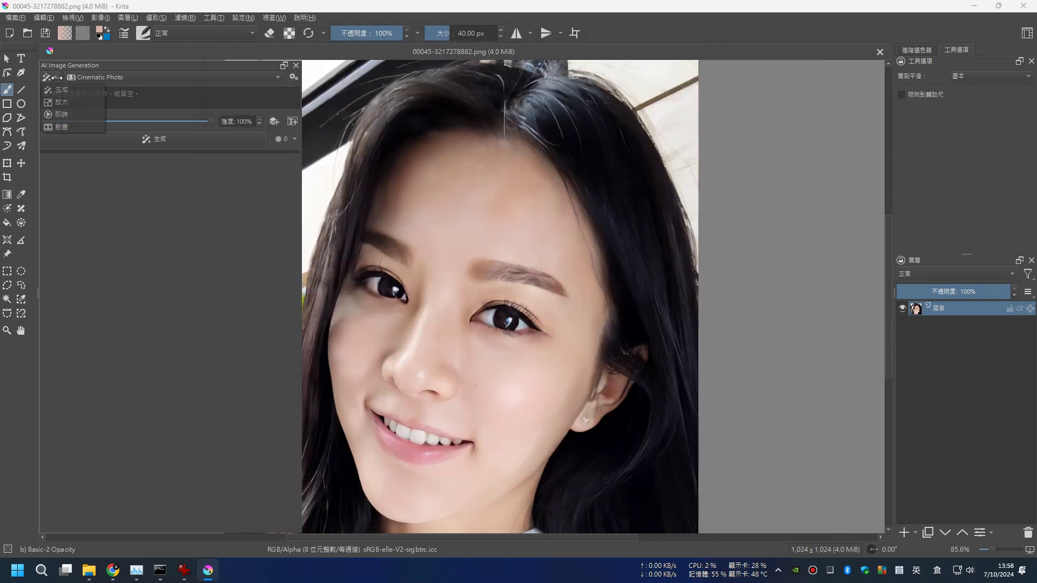
left_click(60, 115)
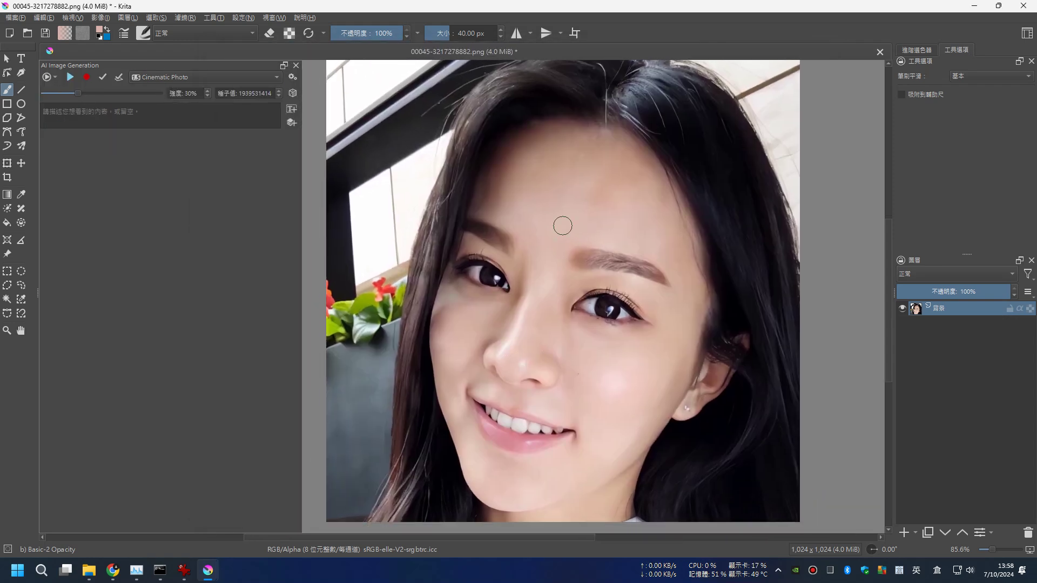
scroll(562, 229, "down", 1)
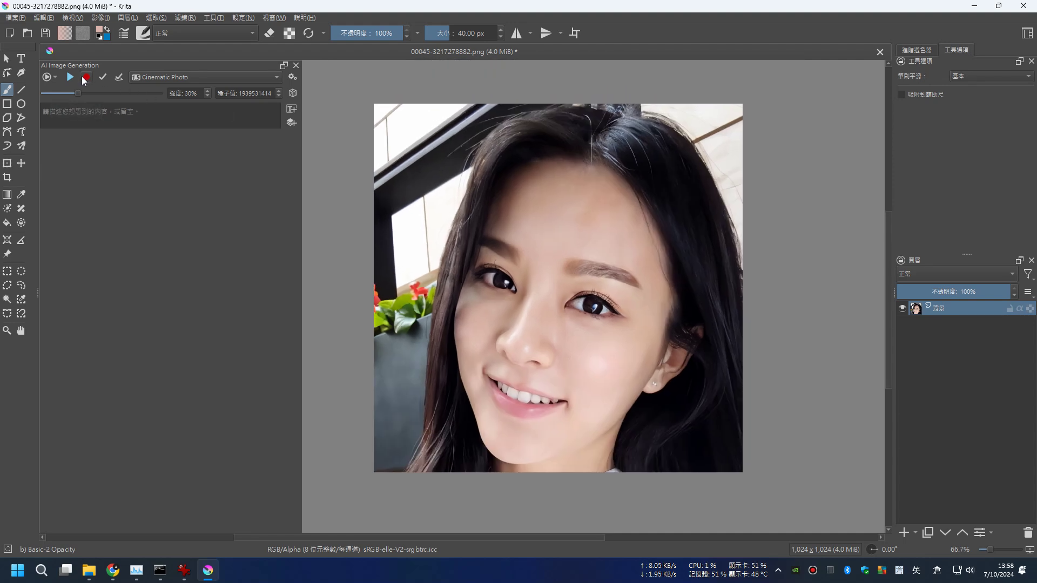
left_click(73, 76)
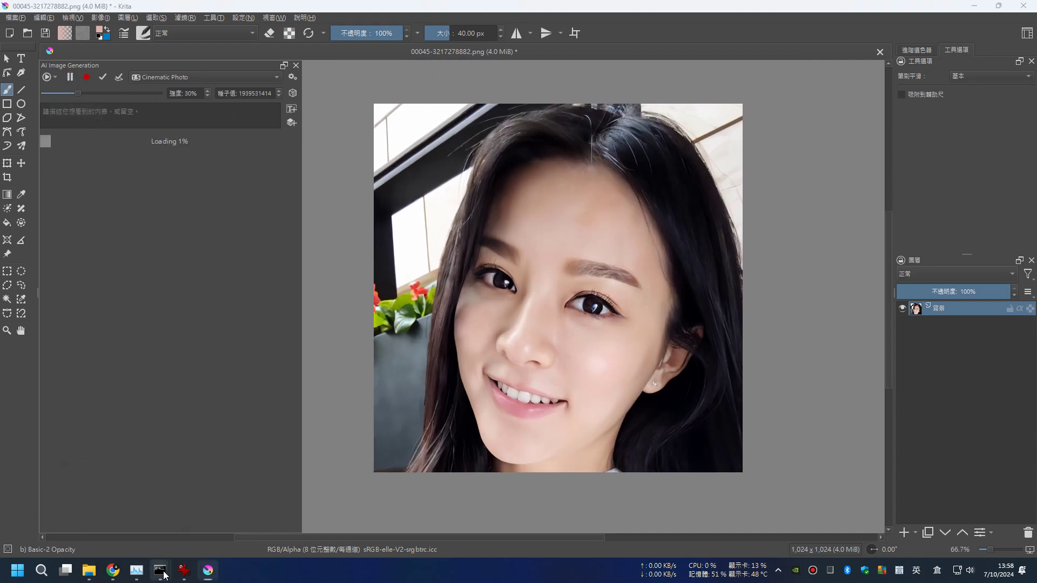
mouse_move(160, 570)
left_click(207, 474)
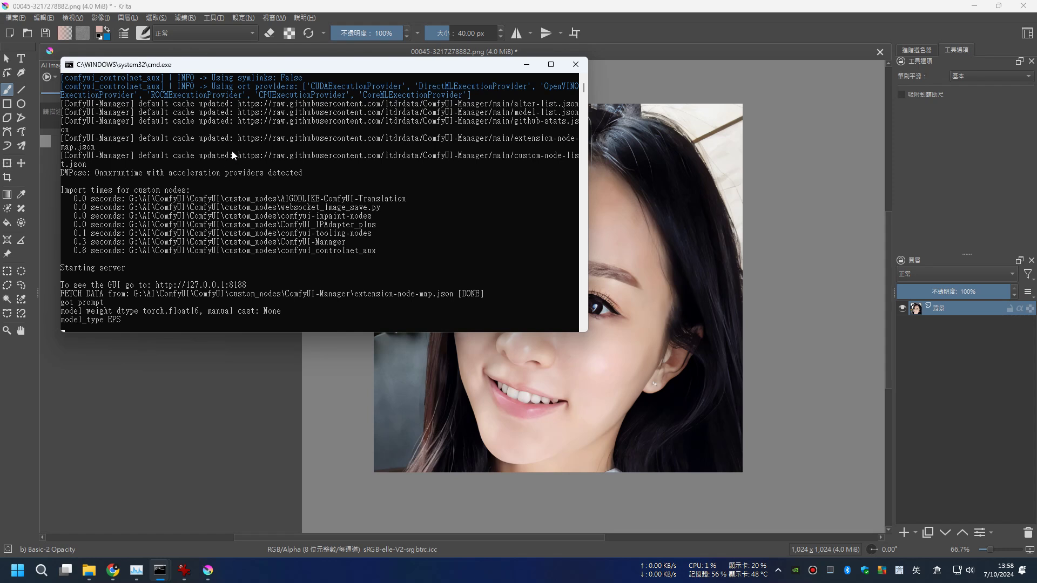
mouse_move(269, 66)
left_mouse_down()
mouse_move(717, 265)
mouse_move(715, 255)
left_mouse_up()
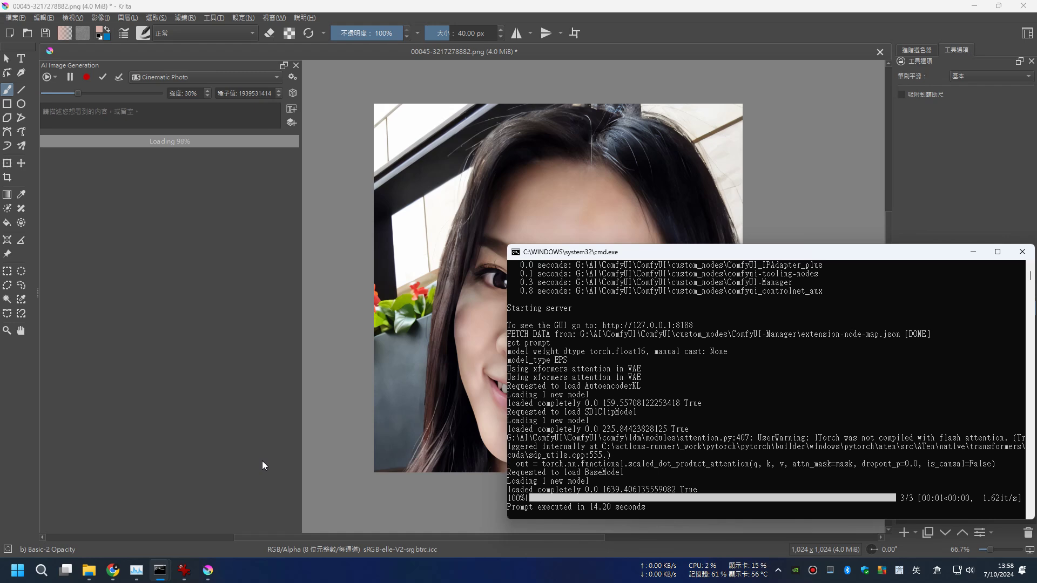
left_click(195, 459)
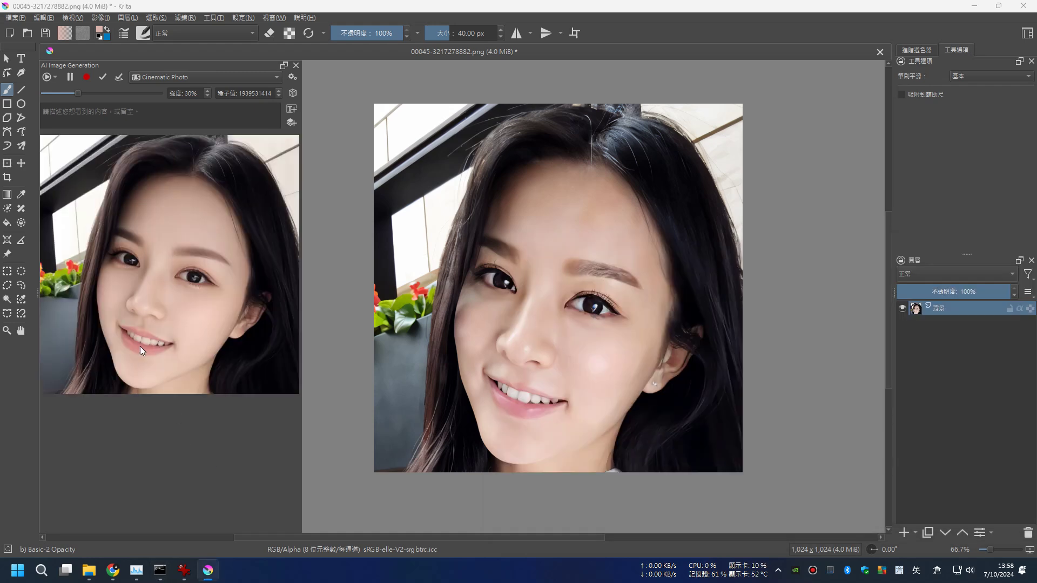
Lower live strength from 30% to 10% and add the result as a new layer.
left_click(186, 94)
key("BackSpace")
type("1")
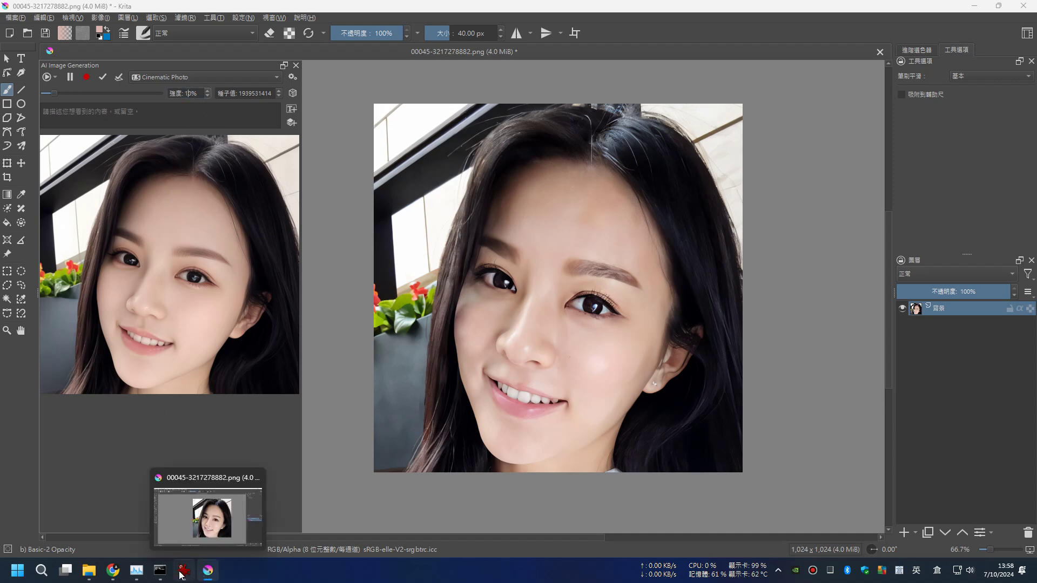
mouse_move(159, 570)
left_click(209, 479)
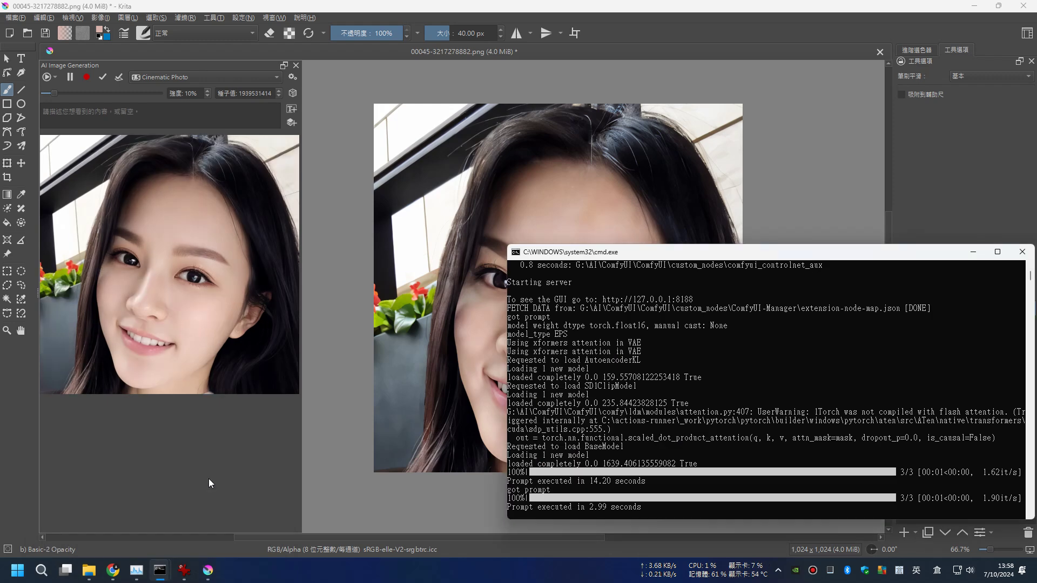
left_click(209, 477)
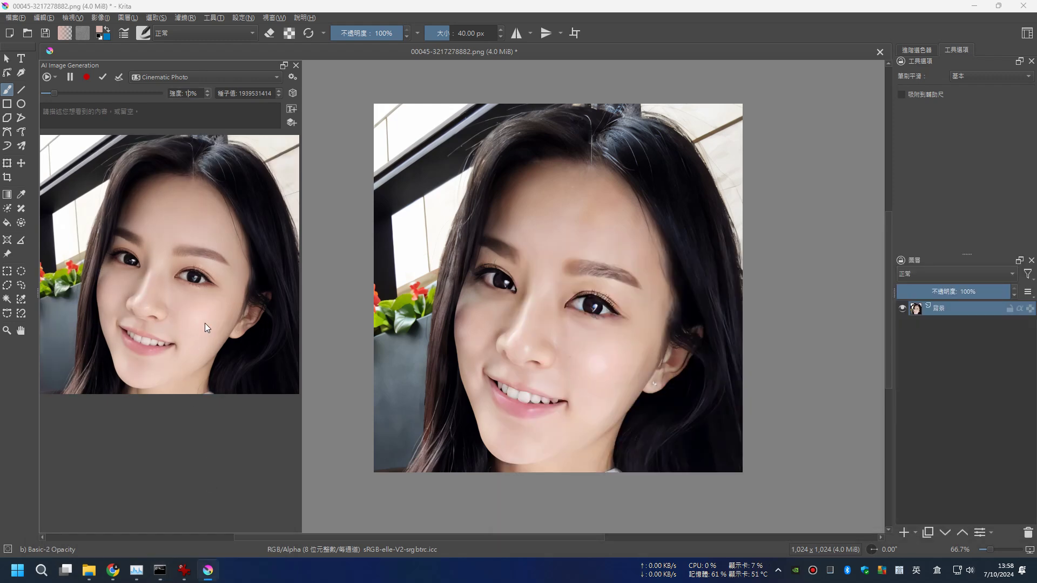
left_click(118, 79)
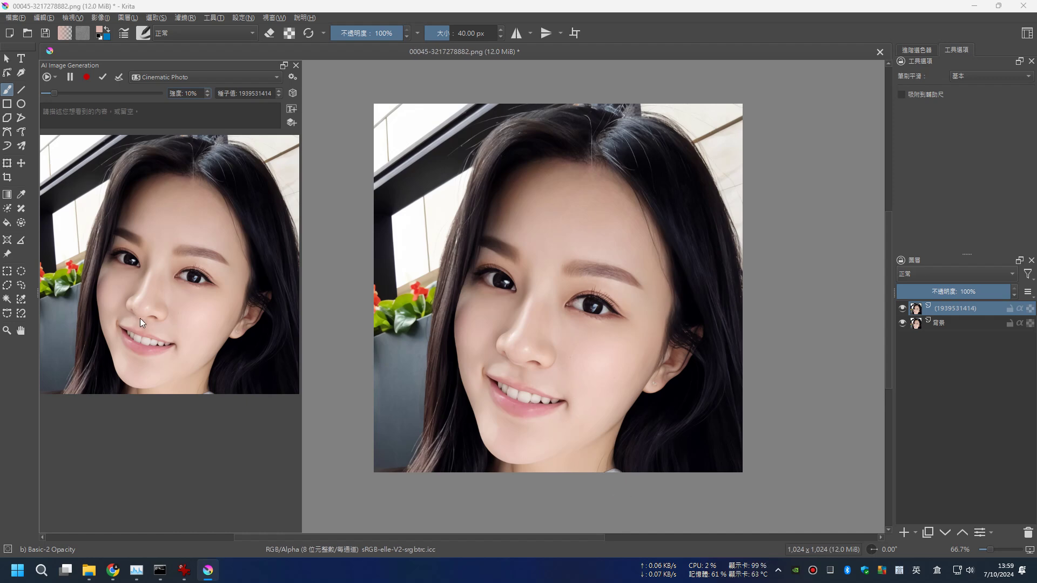
left_click(292, 93)
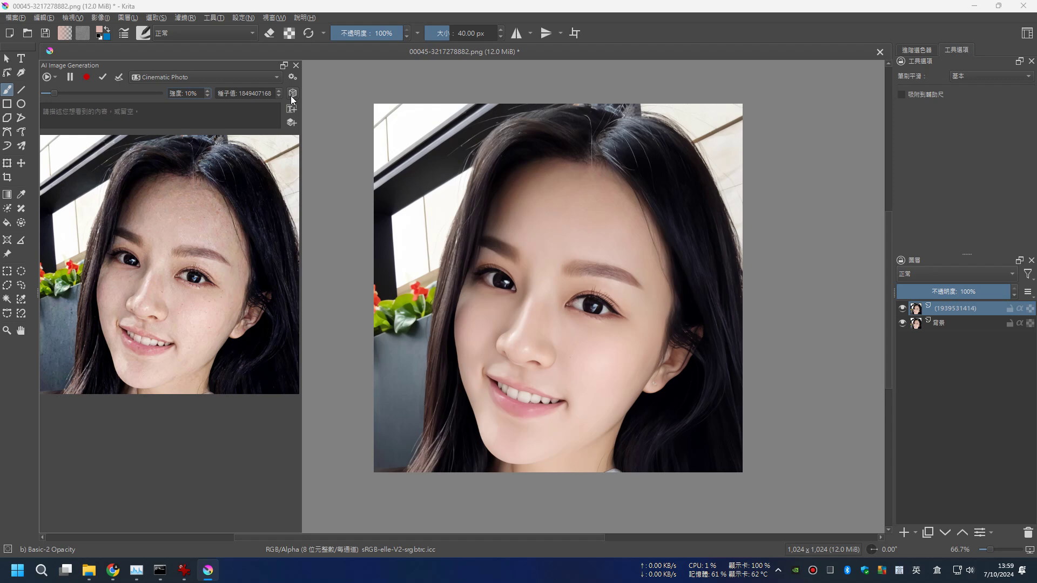
left_click(292, 94)
left_click(293, 93)
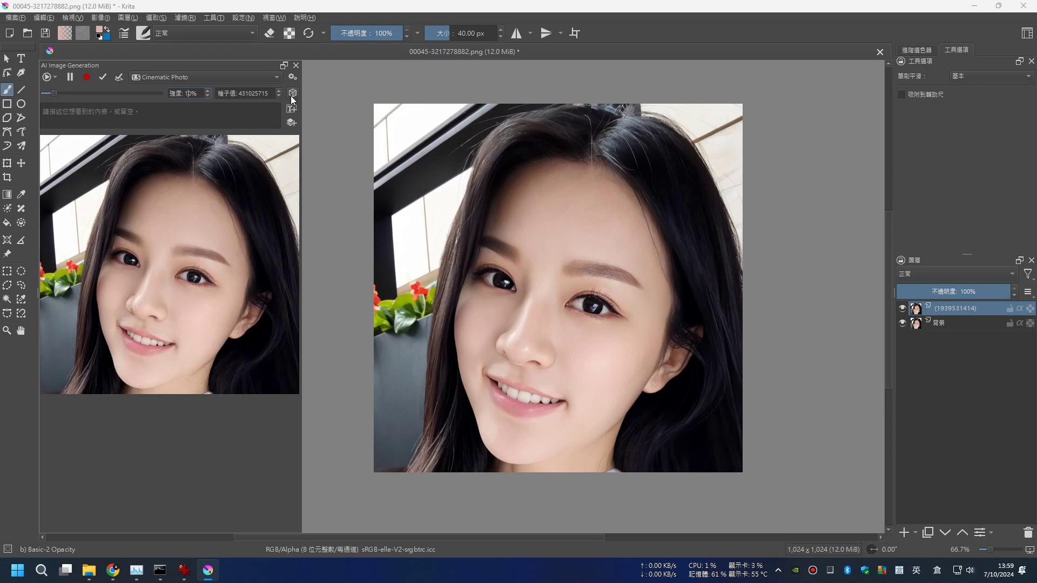
left_click(292, 97)
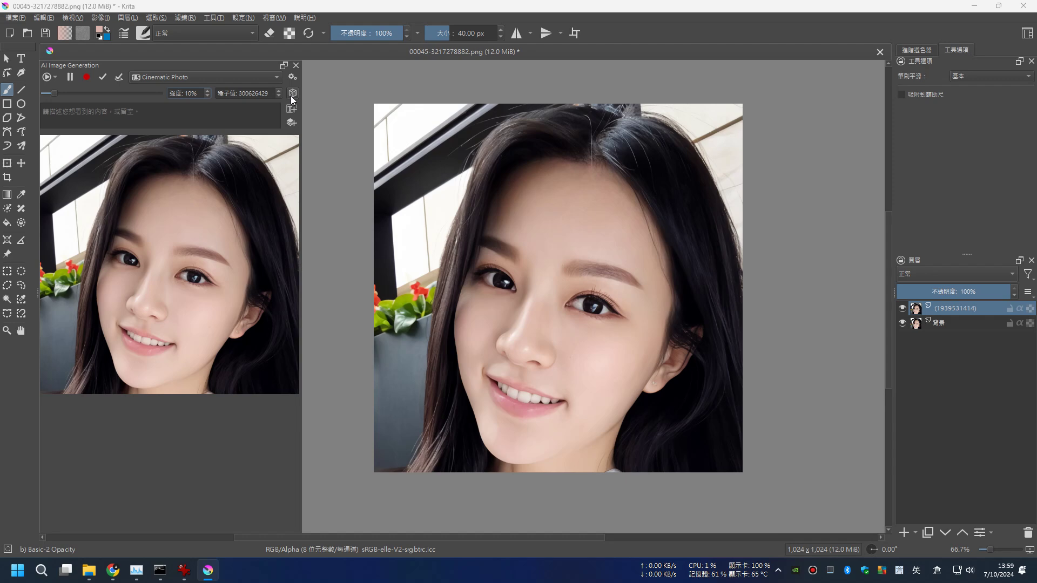
left_click(291, 98)
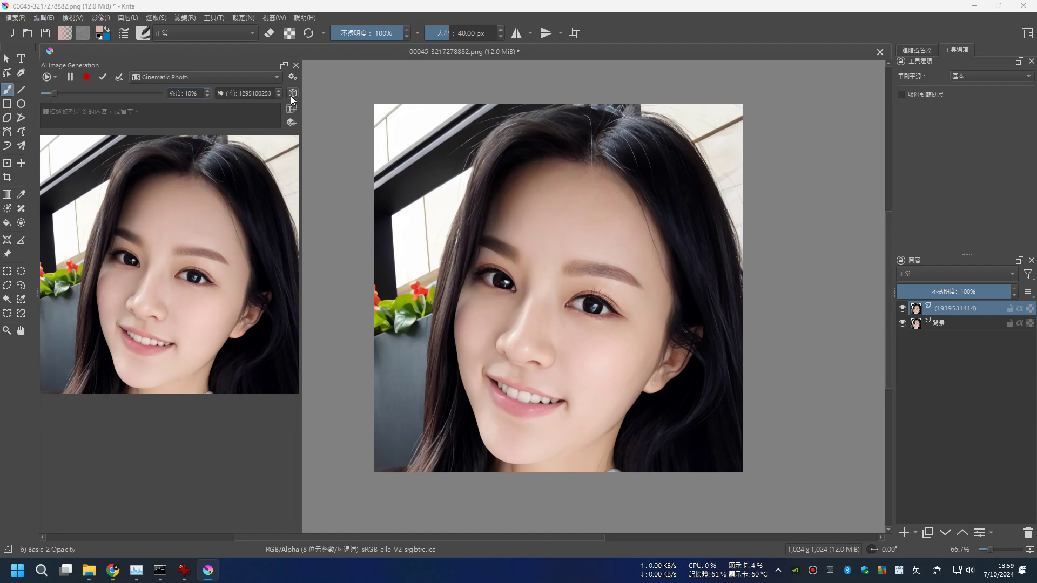
left_click(291, 98)
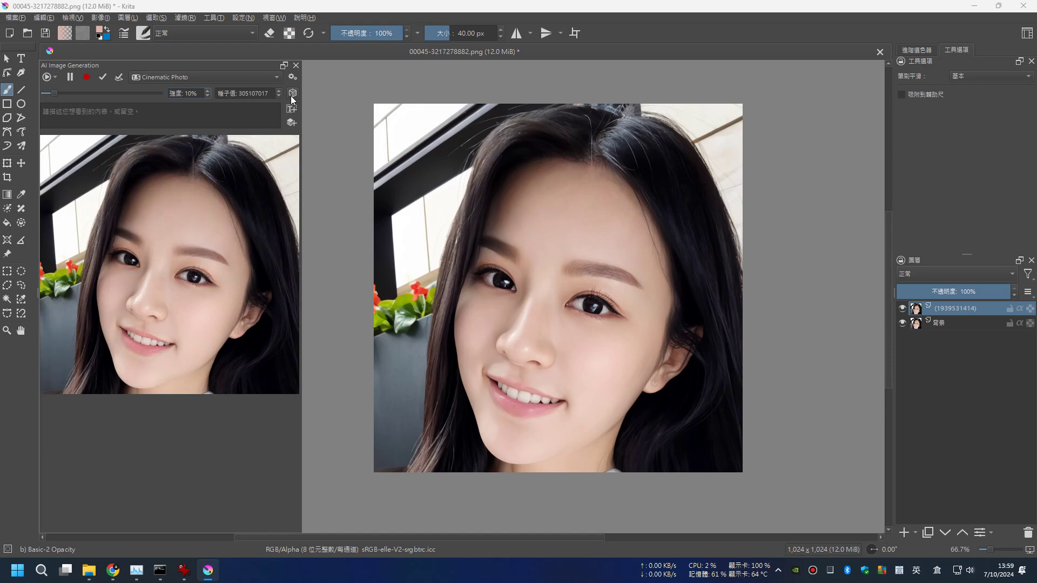
left_click(292, 98)
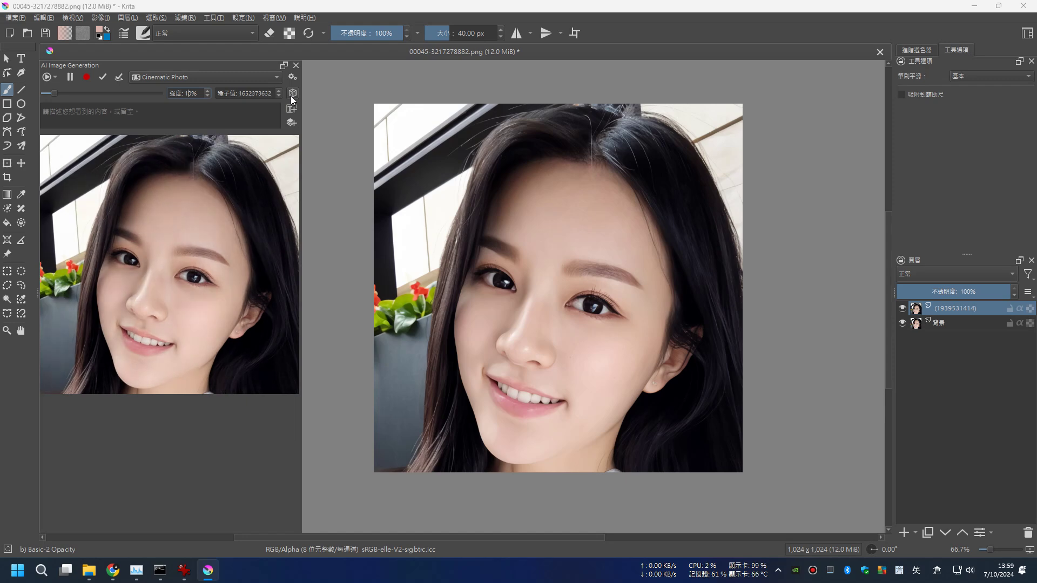
Keep the live result as a new layer and toggle layer visibility to compare versions.
left_click(119, 78)
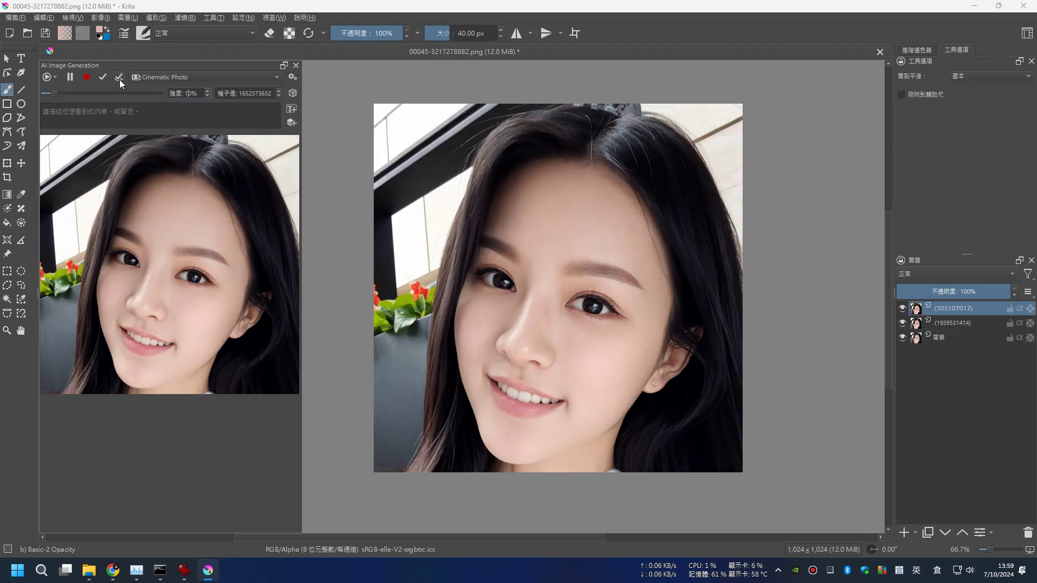
left_click(903, 323)
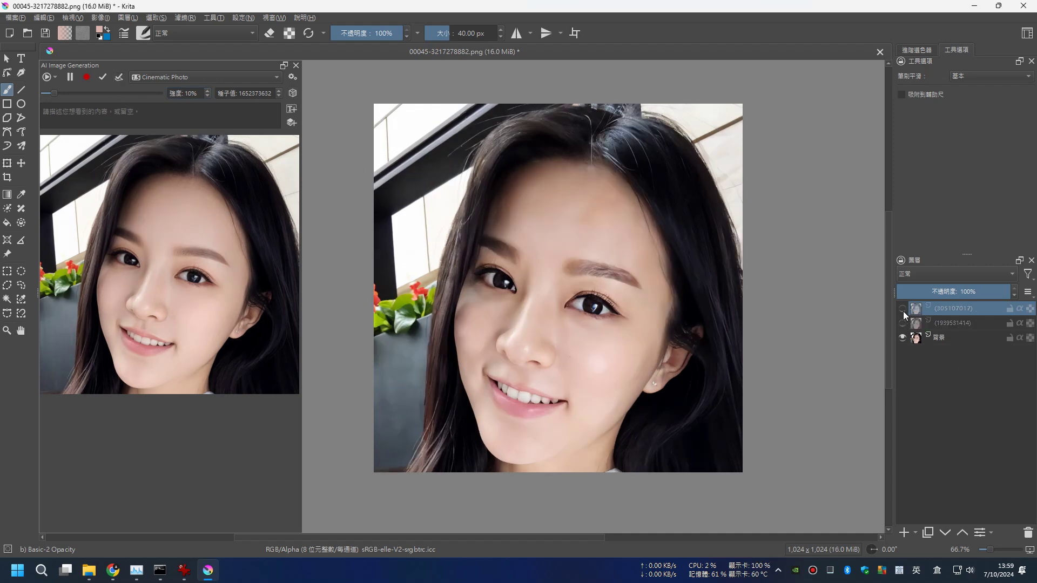
left_click(902, 308)
left_click(902, 308)
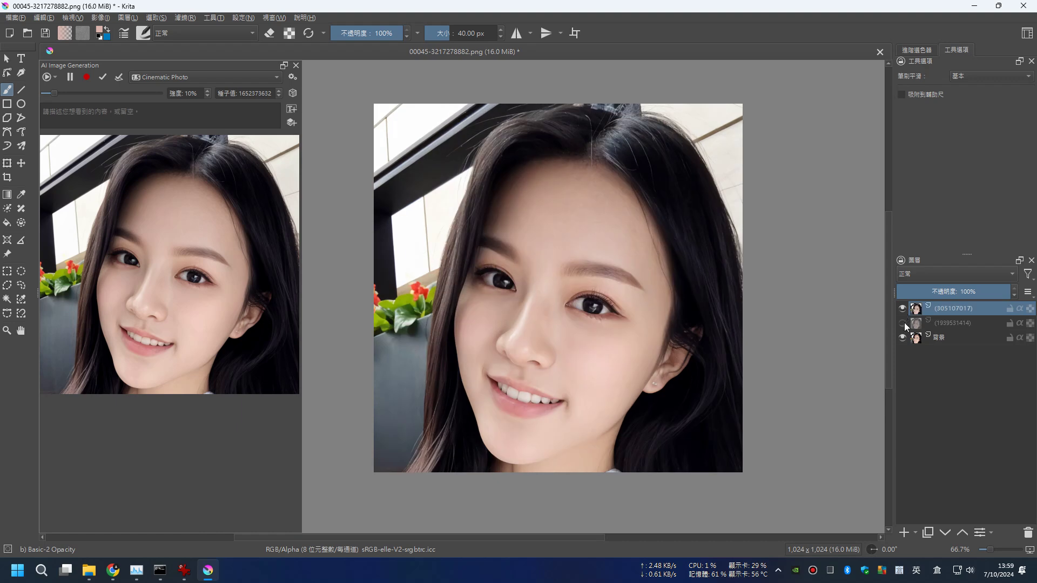
left_click(902, 323)
left_click(902, 322)
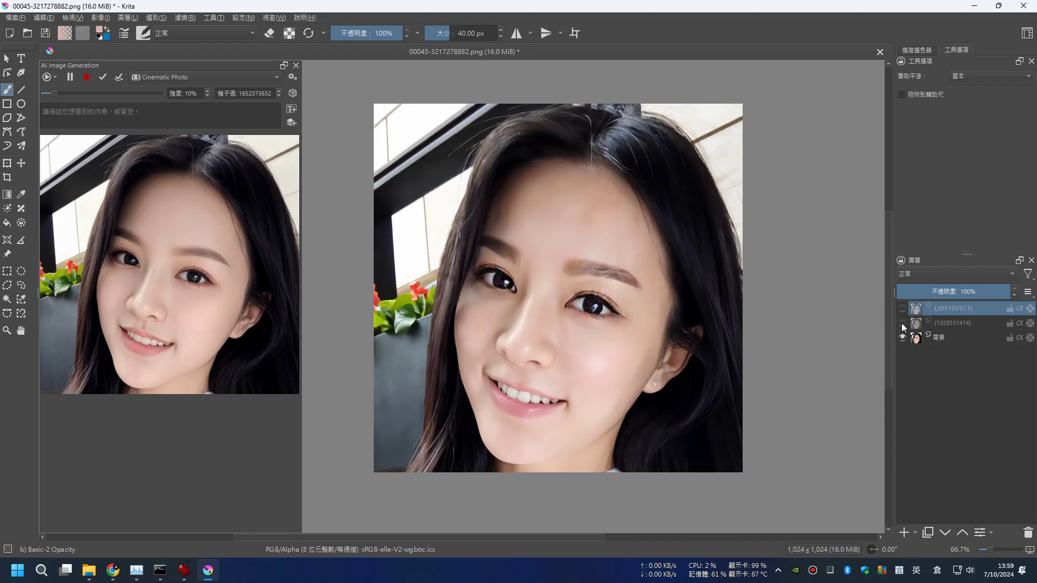
left_click(902, 324)
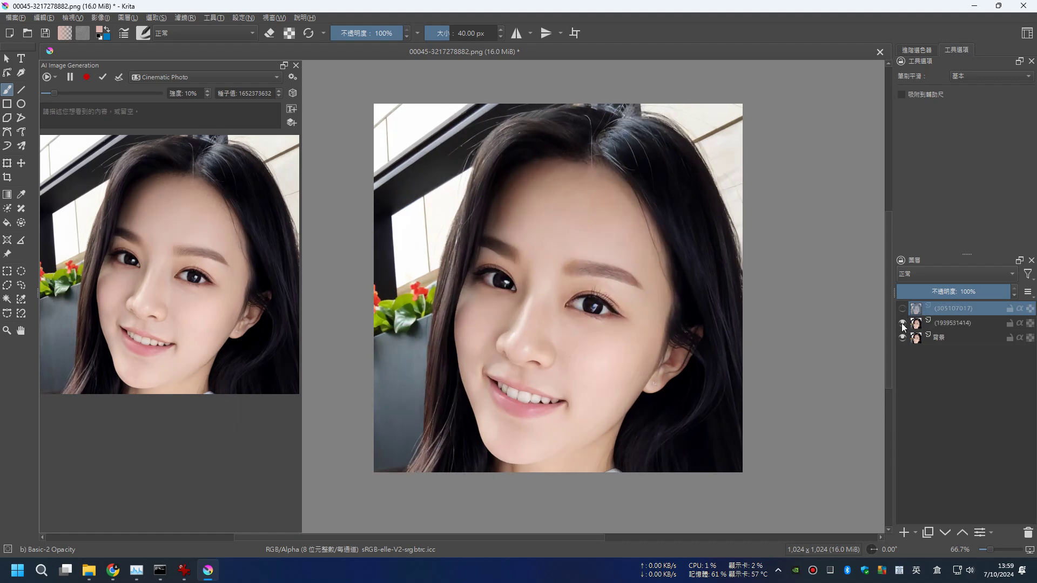
Set live strength to 5% and hide the middle layer to view the original.
double_click(189, 94)
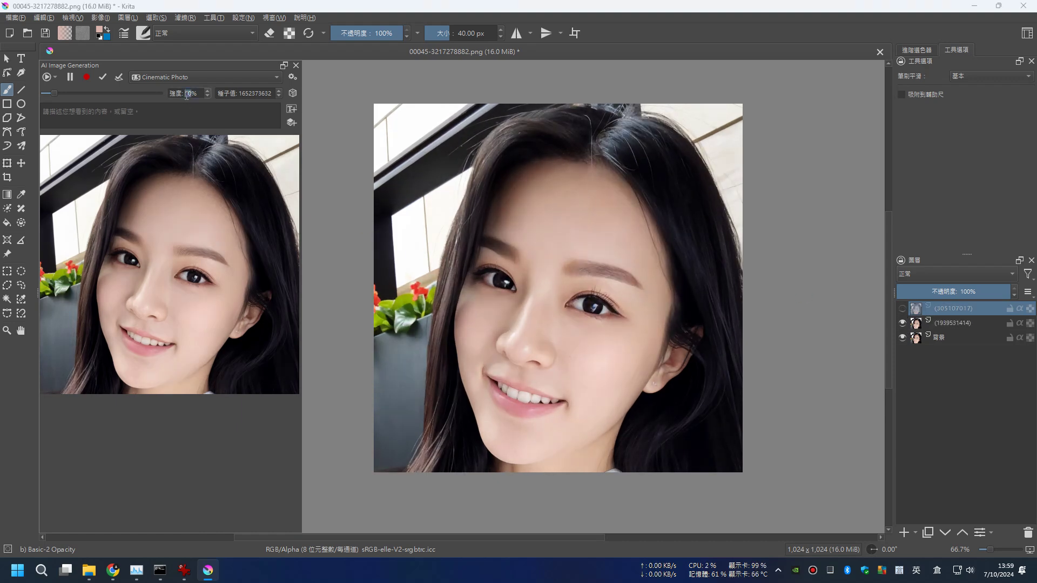
type("5")
left_click(902, 323)
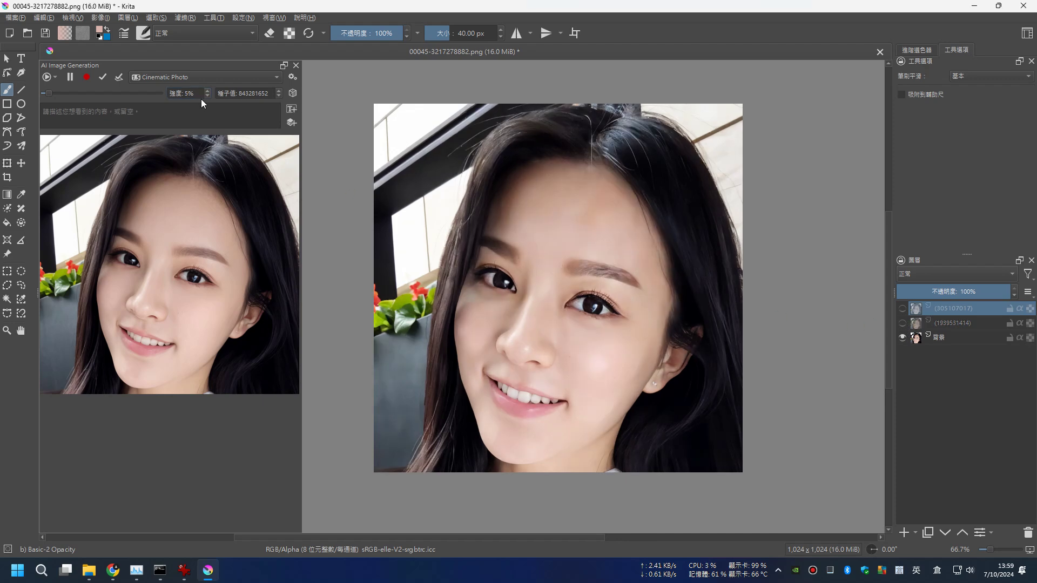
Reroll the seed to 753133842 and keep that 5% result as a third layer.
left_click(293, 93)
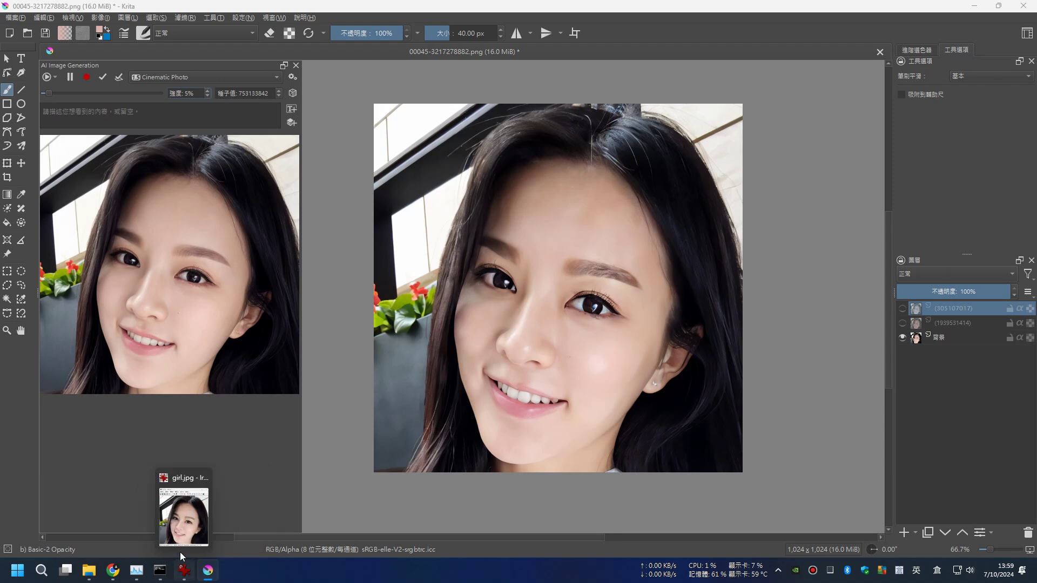
mouse_move(160, 570)
left_click(213, 521)
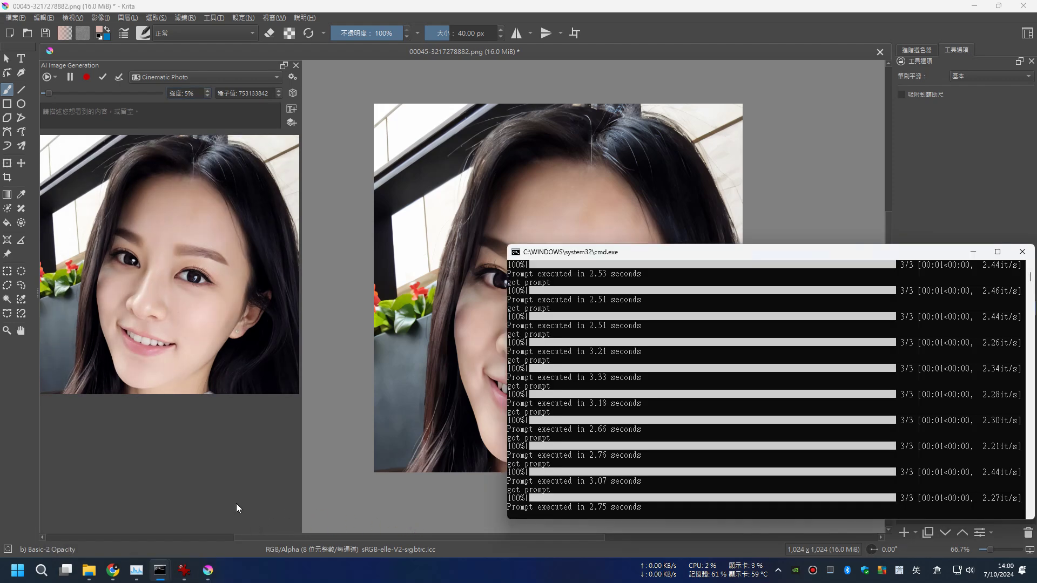
left_click(237, 504)
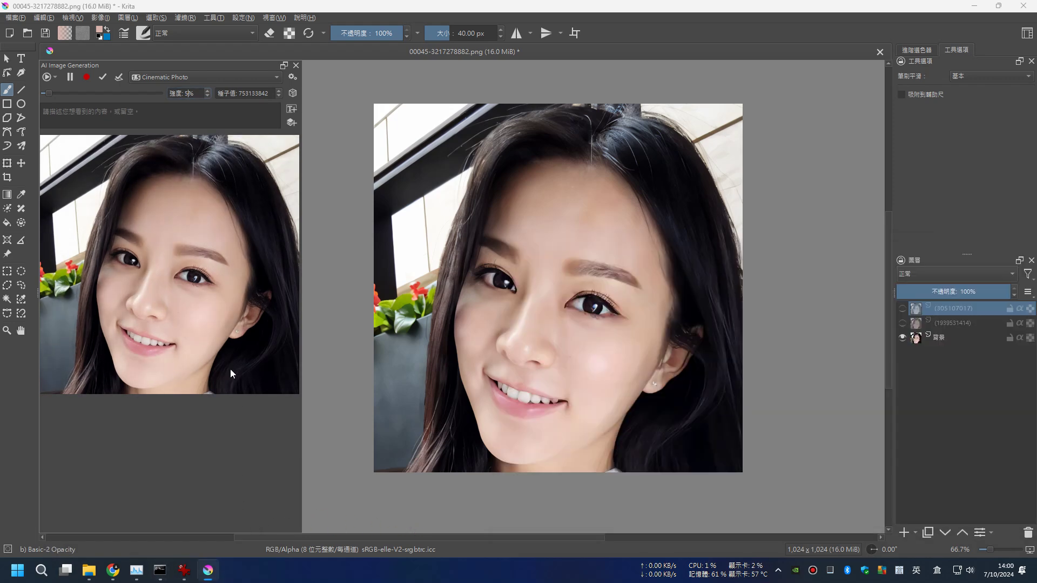
left_click(119, 77)
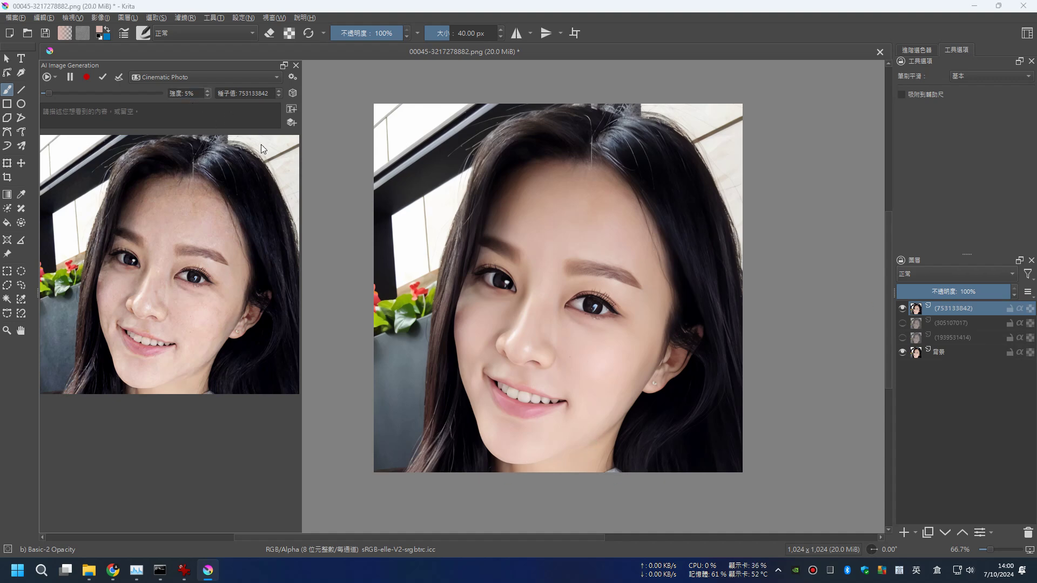
Set live strength back to 10% and reroll the seed to 754262381.
key("Delete")
type("10")
left_click(293, 93)
mouse_move(136, 570)
left_click(238, 497)
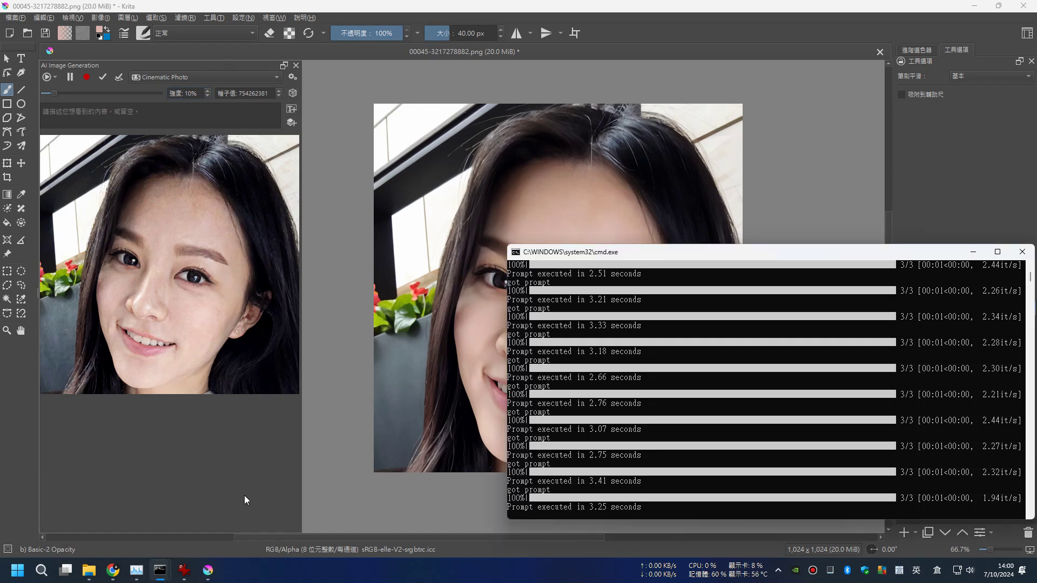
Apply the 10%-strength seed 386586701 result as a new top layer, then reroll the live seed.
left_click(136, 572)
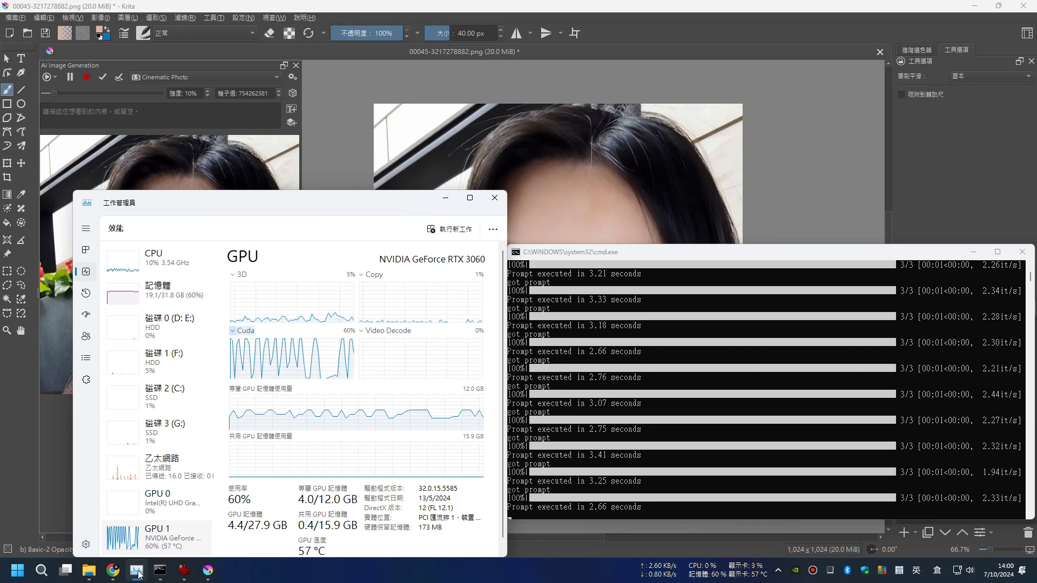
left_click(35, 452)
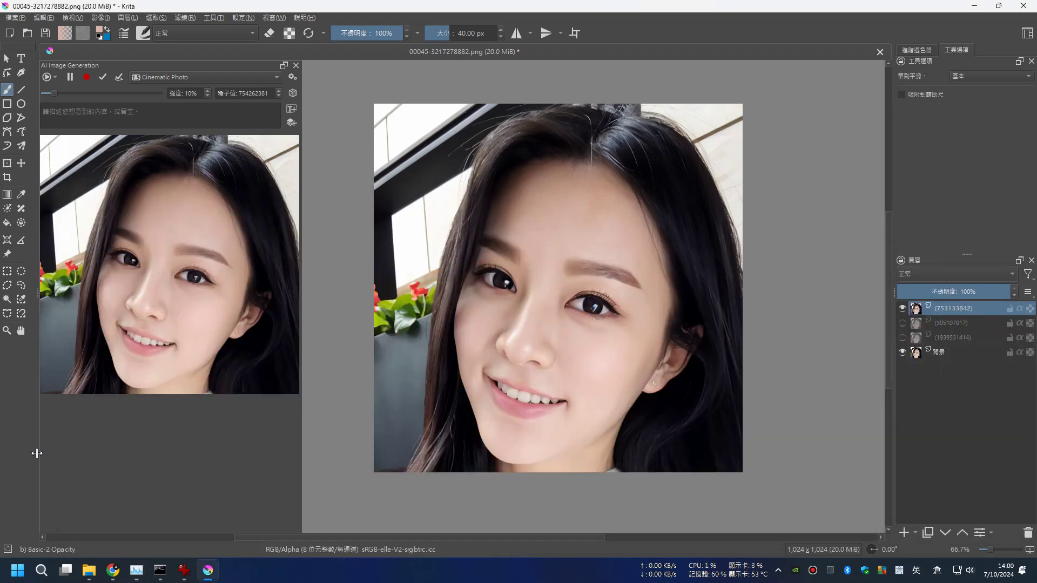
left_click(294, 93)
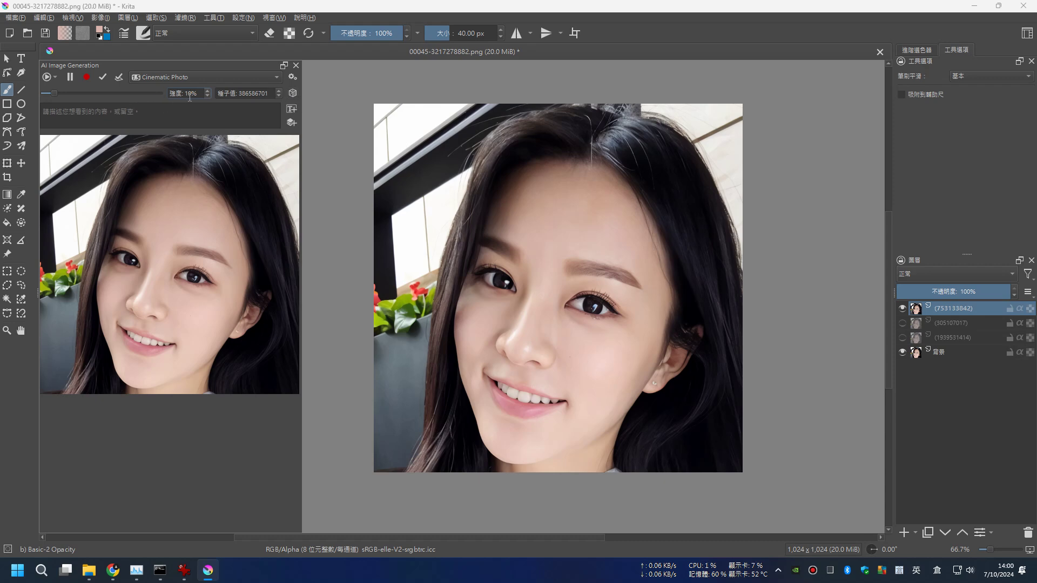
left_click(121, 74)
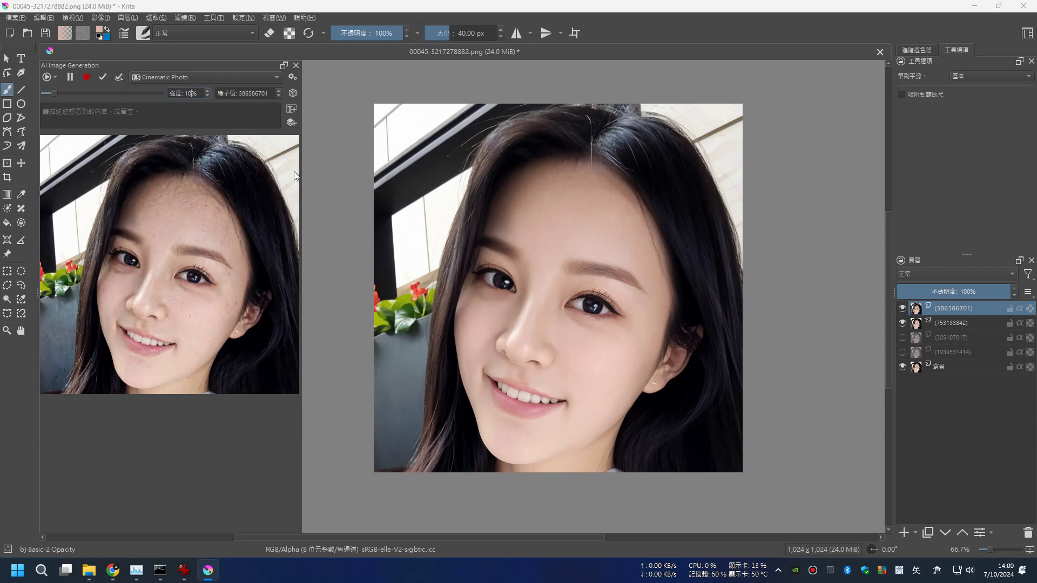
left_click(293, 94)
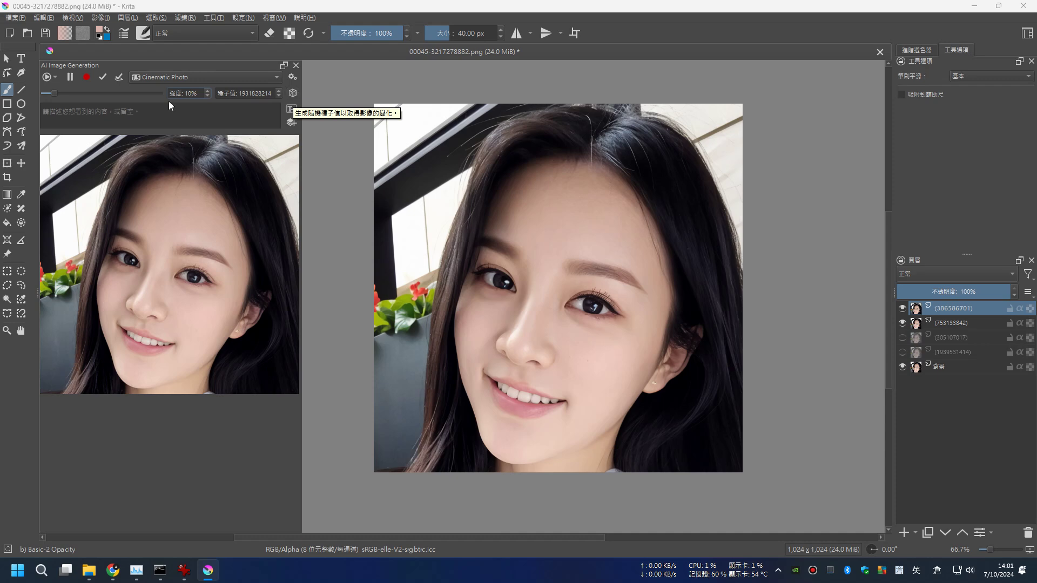
Pause live generation and set the AgainSharpnessSlider_v1 LoRA strength to 100% in the style settings.
left_click(88, 79)
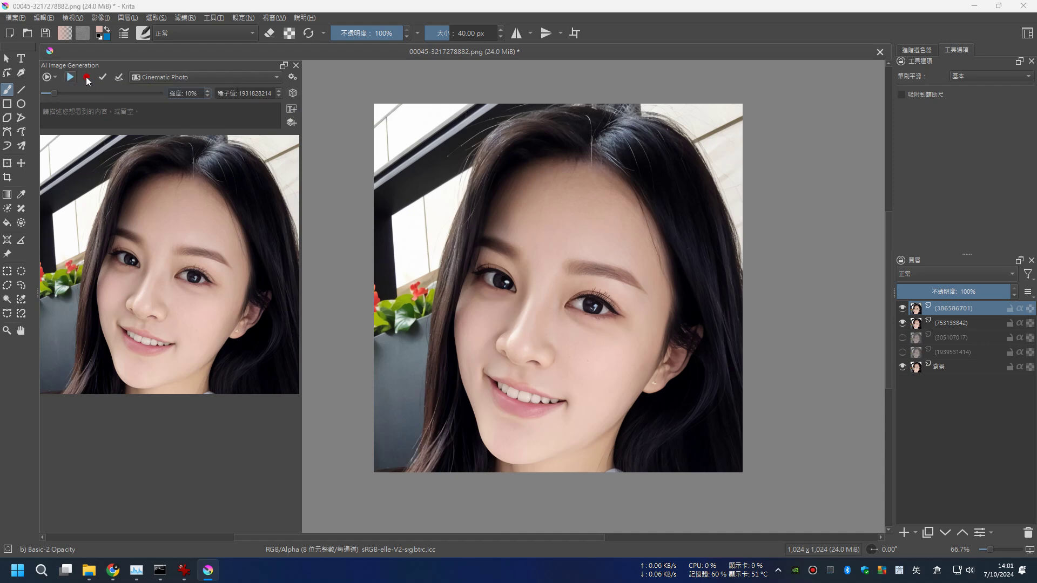
left_click(292, 77)
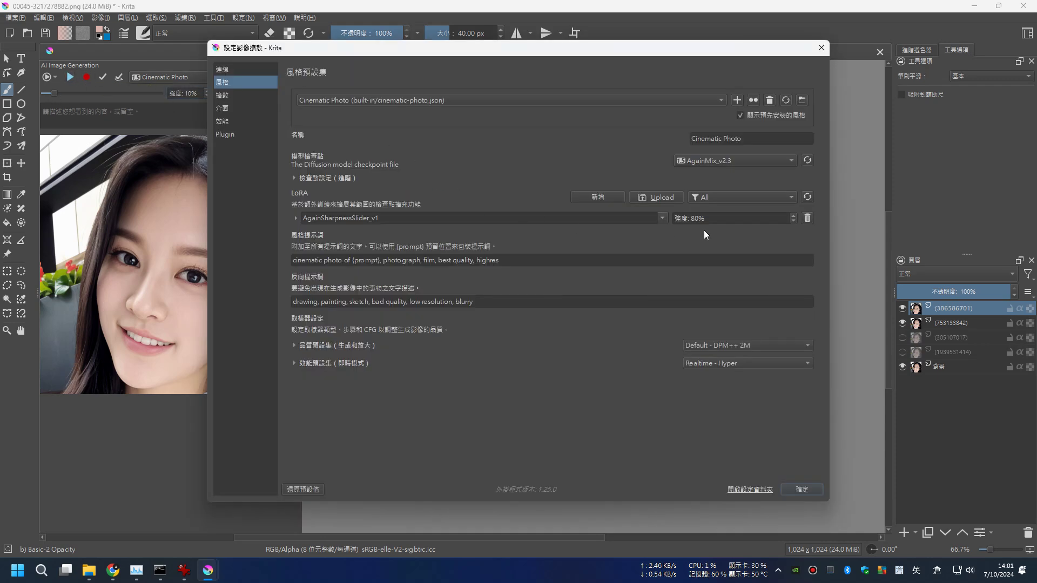
left_click_drag(697, 217, 692, 216)
type("0")
left_click(800, 489)
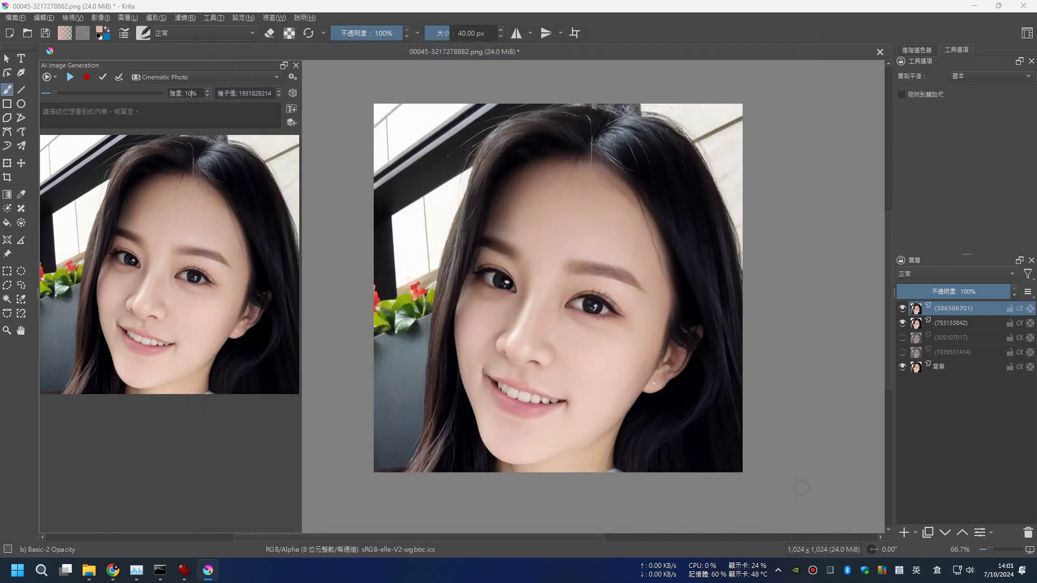
Resume live generation and check its progress in the console.
left_click(71, 78)
left_click(200, 524)
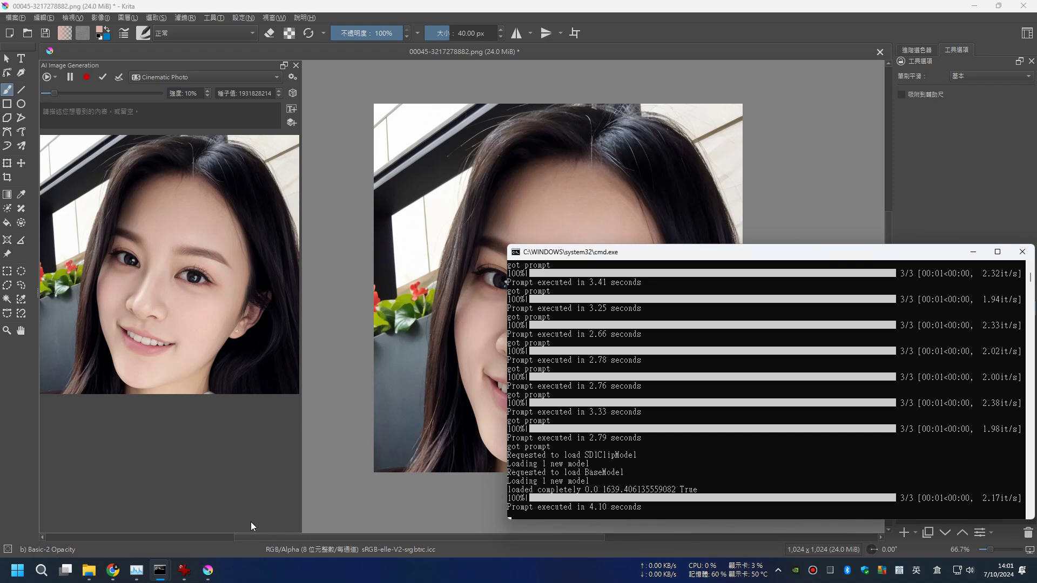
mouse_move(159, 570)
left_click(248, 485)
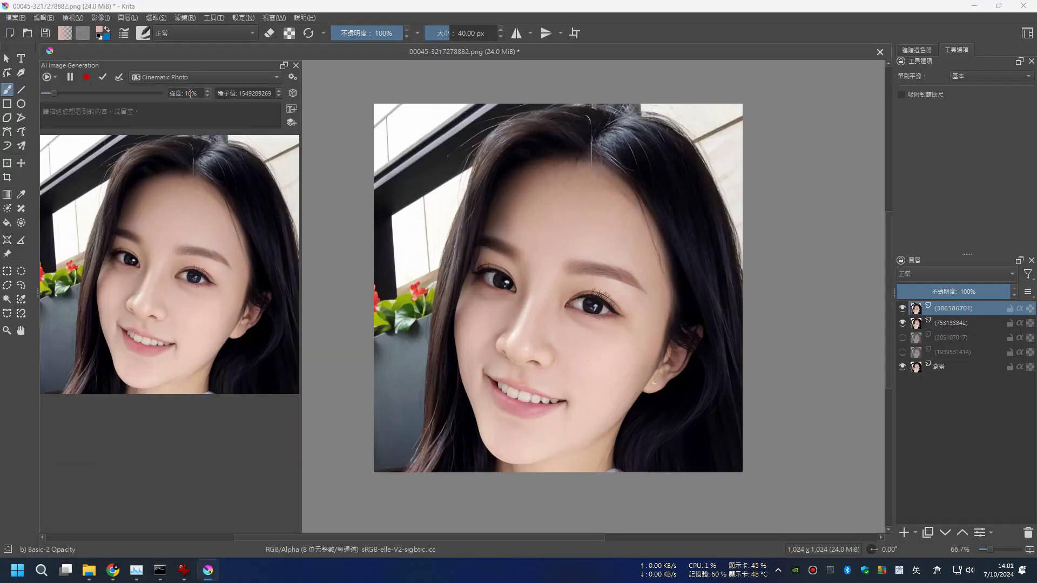
Try strength values 3 and 2 for live generation while watching the console's progress.
key("BackSpace")
type("3")
left_click(202, 484)
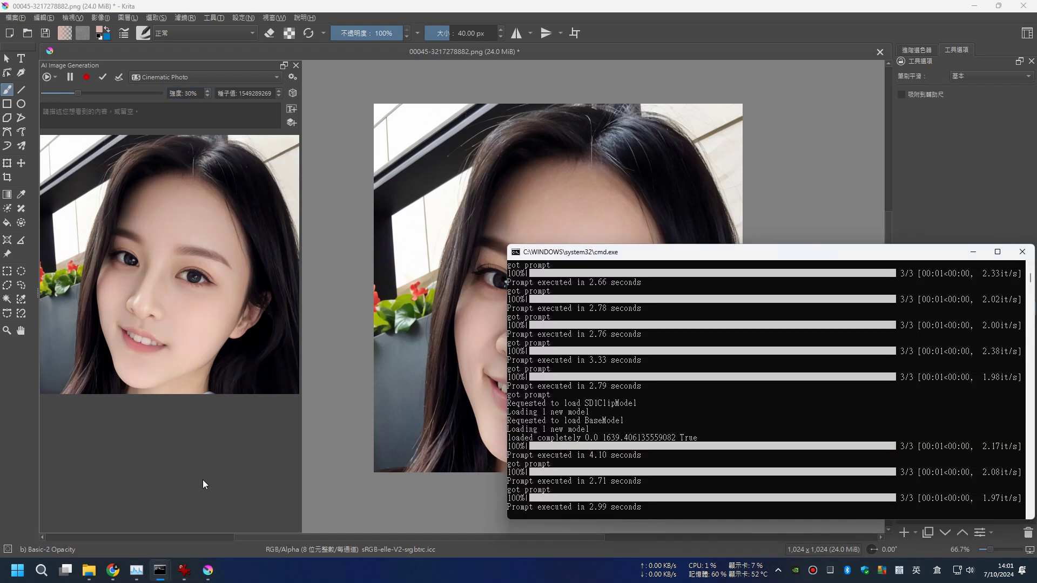
left_click(203, 472)
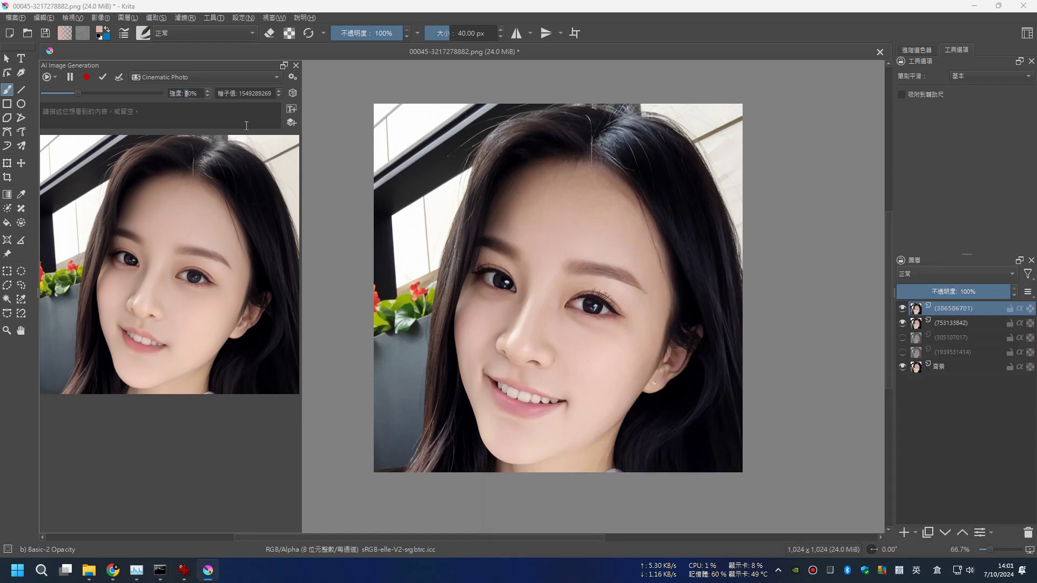
key("BackSpace")
type("2")
Reroll the seed, return strength to 10%, and apply the newest result as a top layer.
left_click(292, 93)
left_click(209, 475)
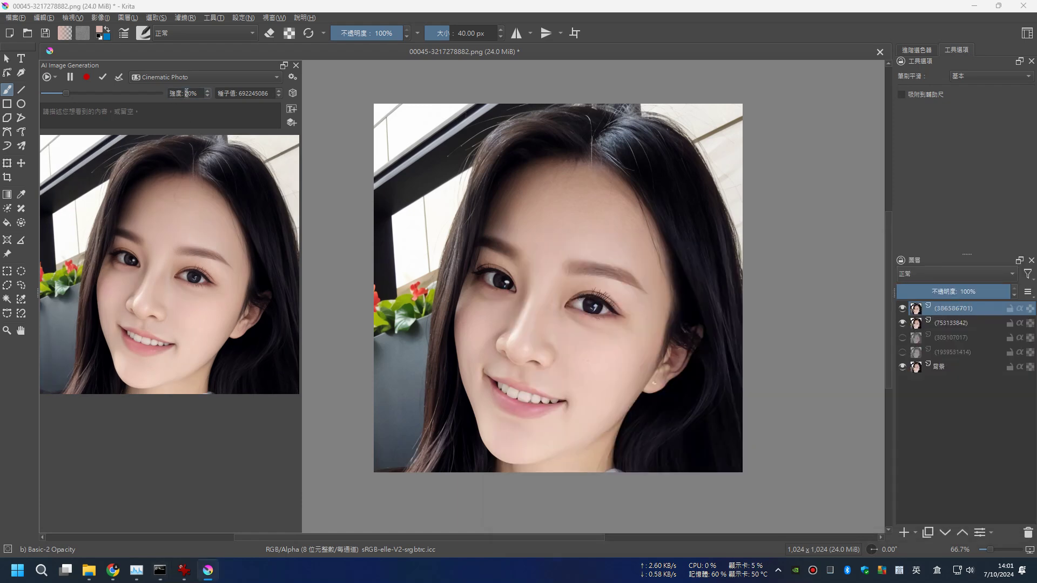
type("1")
mouse_move(160, 570)
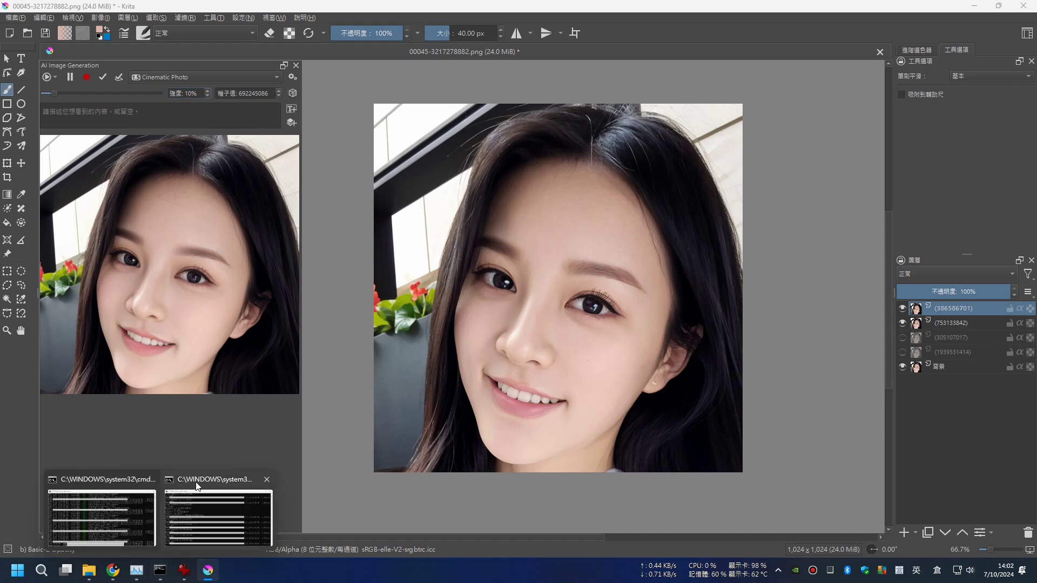
left_click(174, 536)
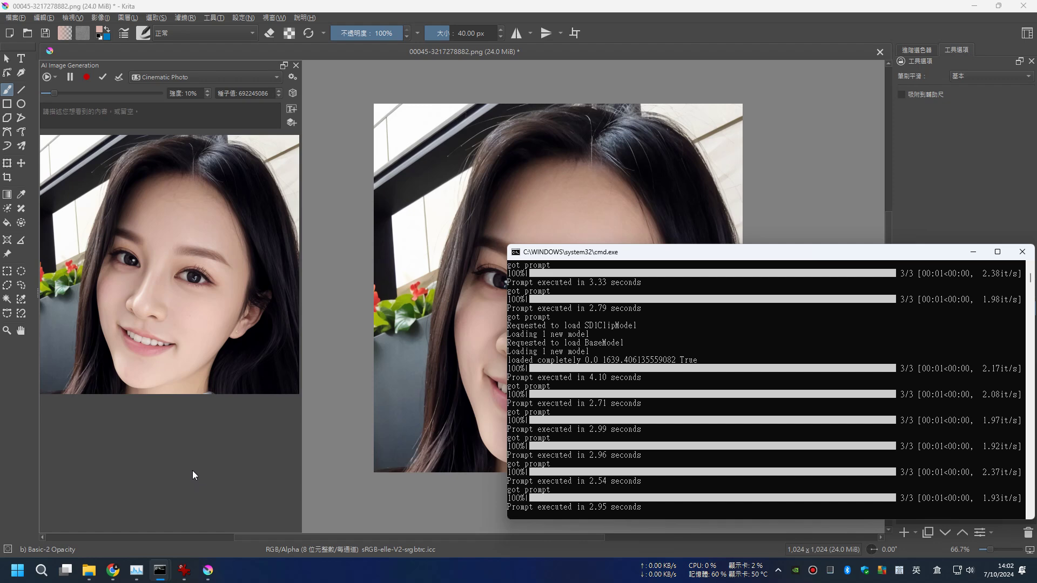
left_click(187, 467)
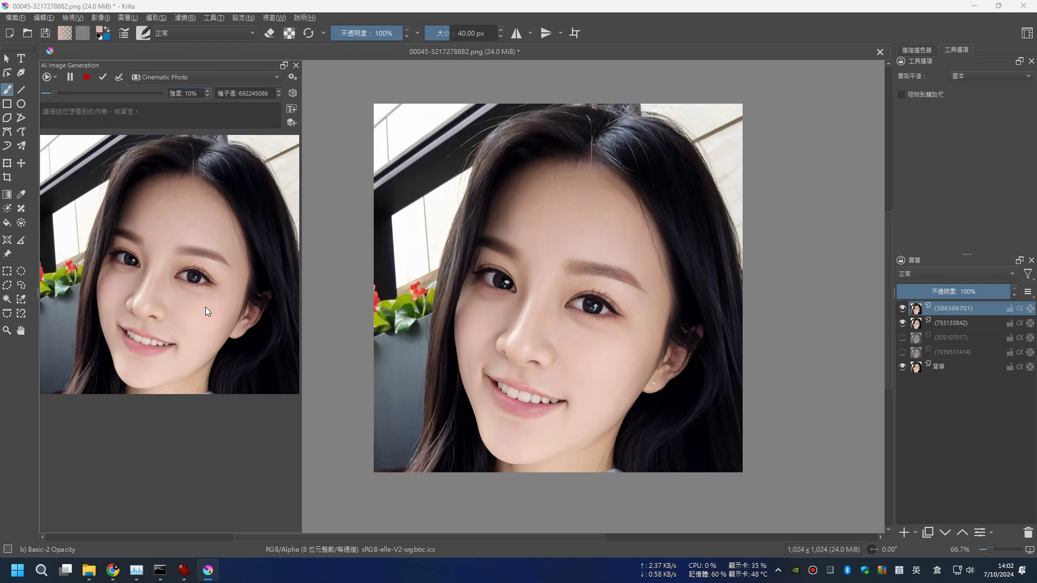
left_click(118, 77)
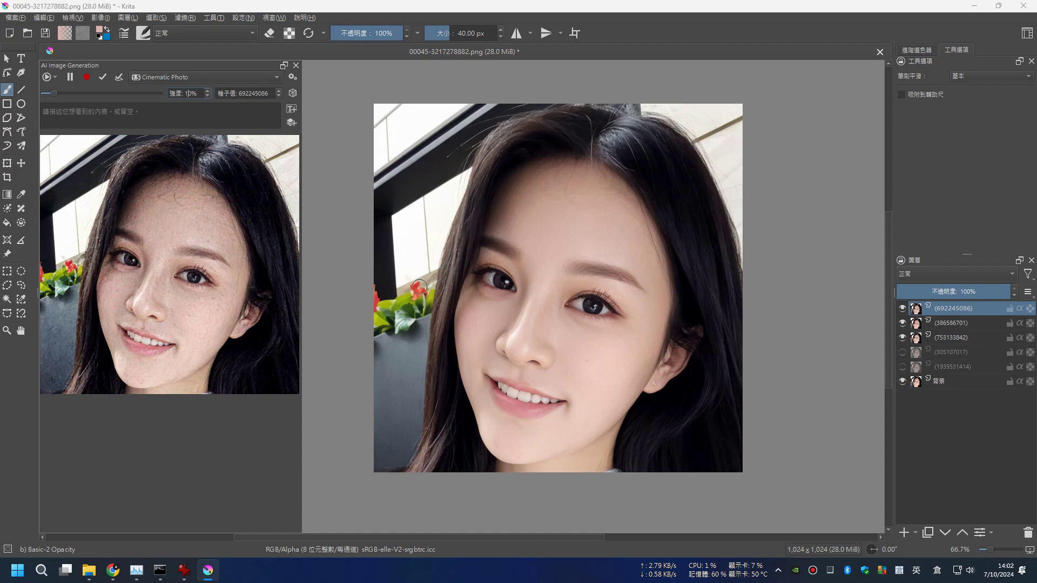
key("ctrl+shift+s")
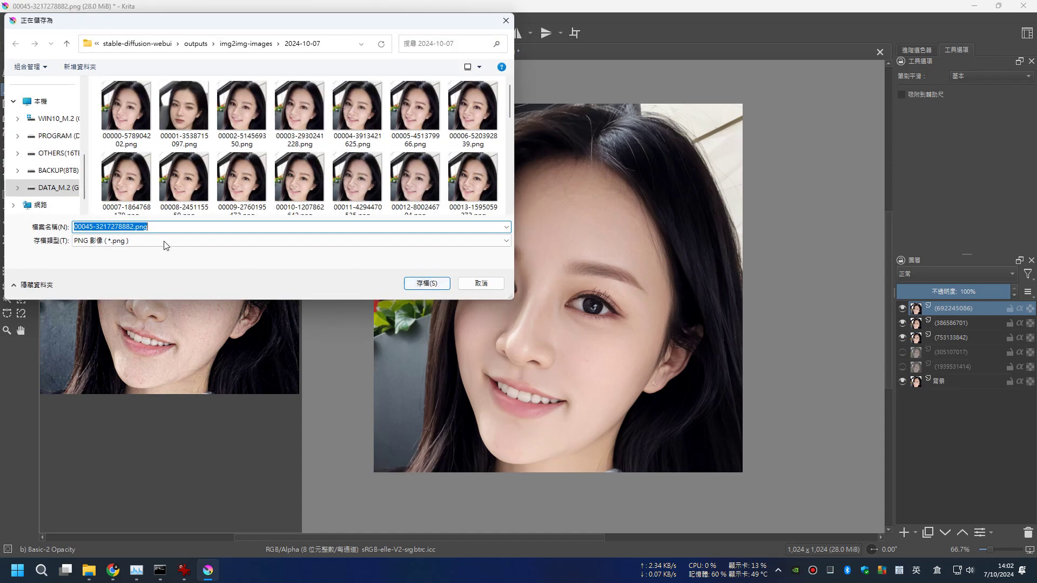
key("Right")
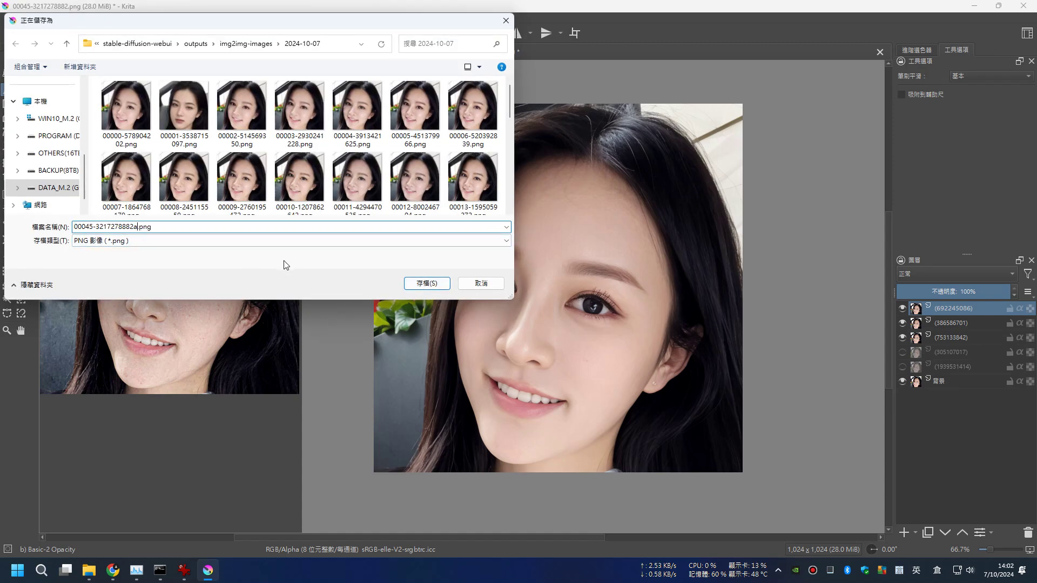
left_click(429, 282)
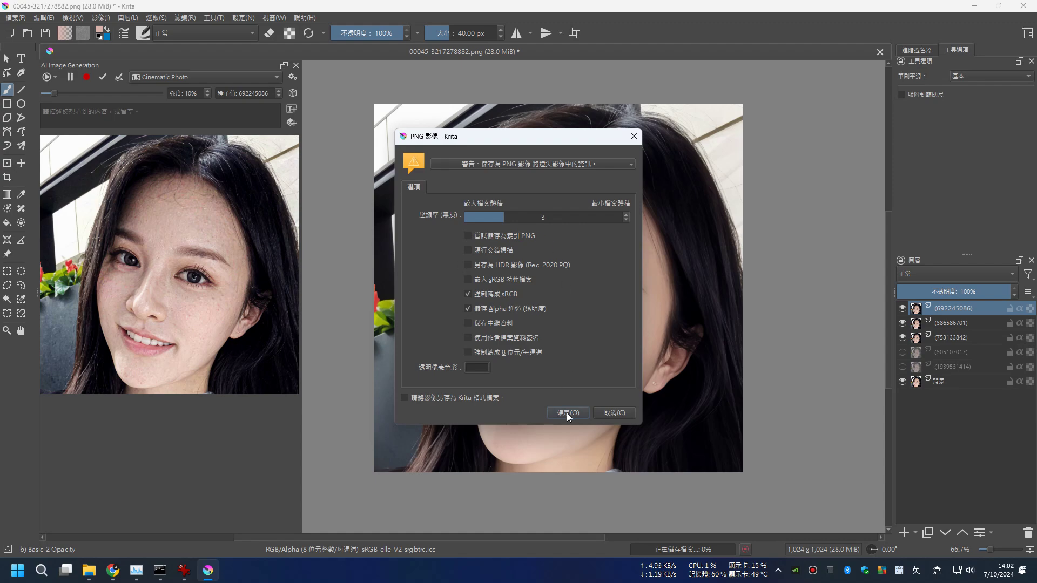
left_click(566, 413)
mouse_move(90, 570)
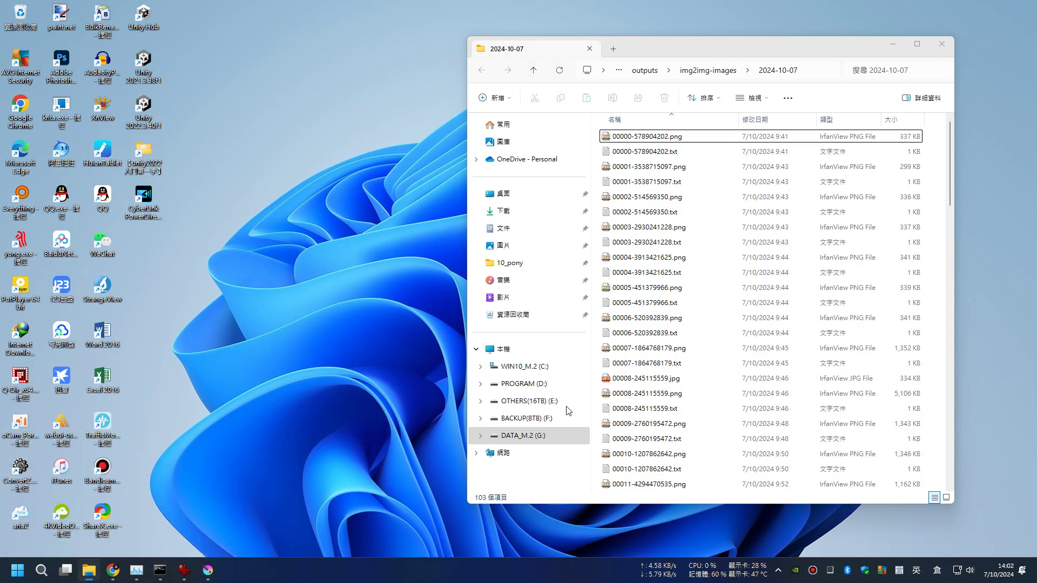
left_click(185, 530)
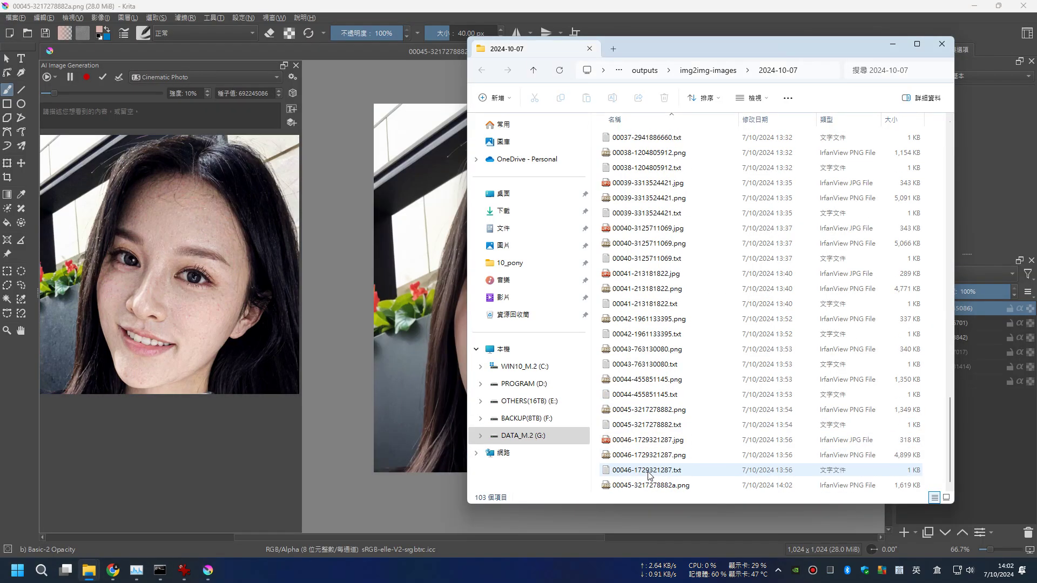
left_click(641, 486)
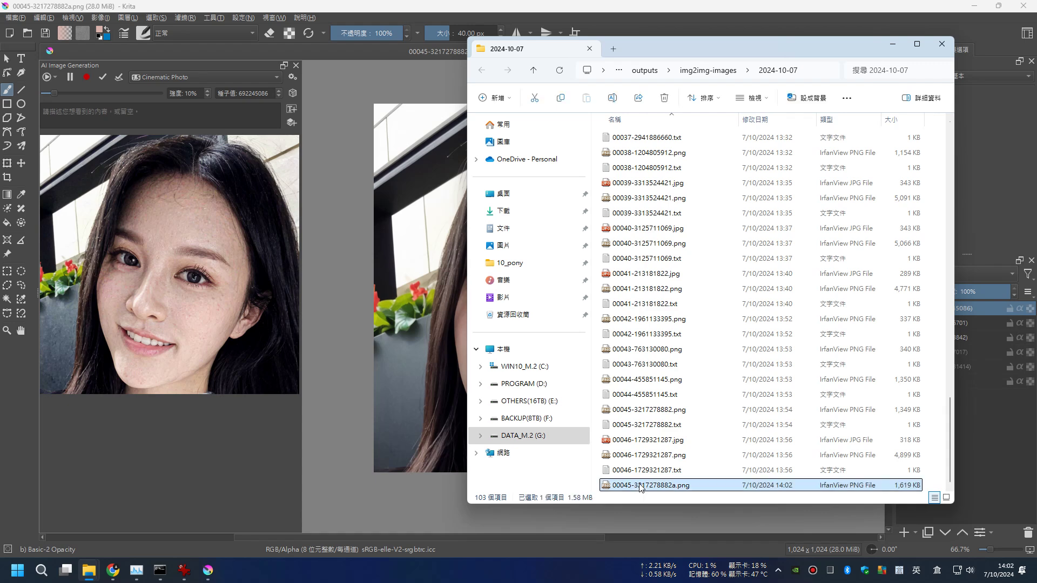
double_click(676, 486)
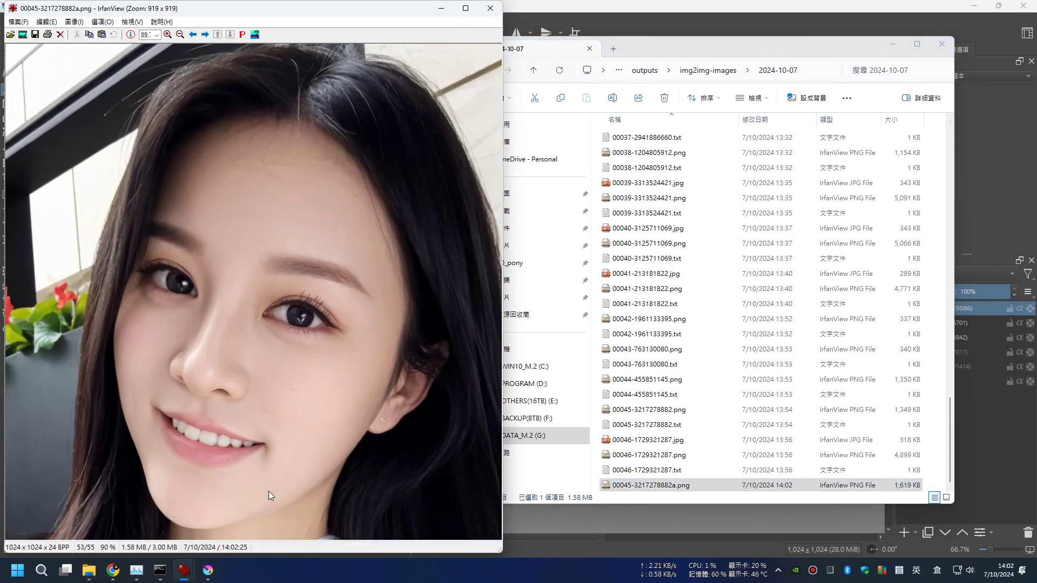
mouse_move(183, 570)
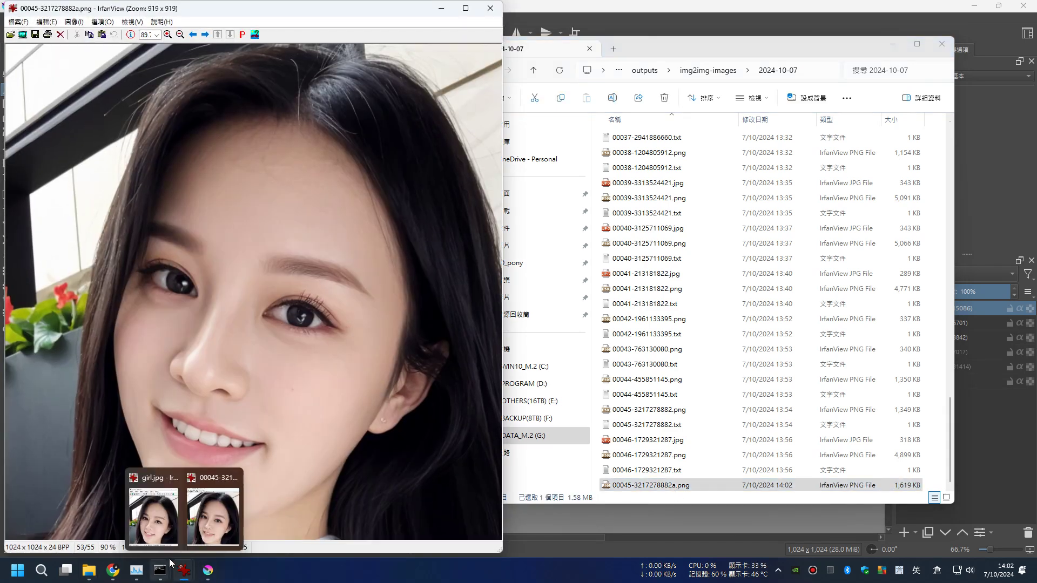
left_click(153, 516)
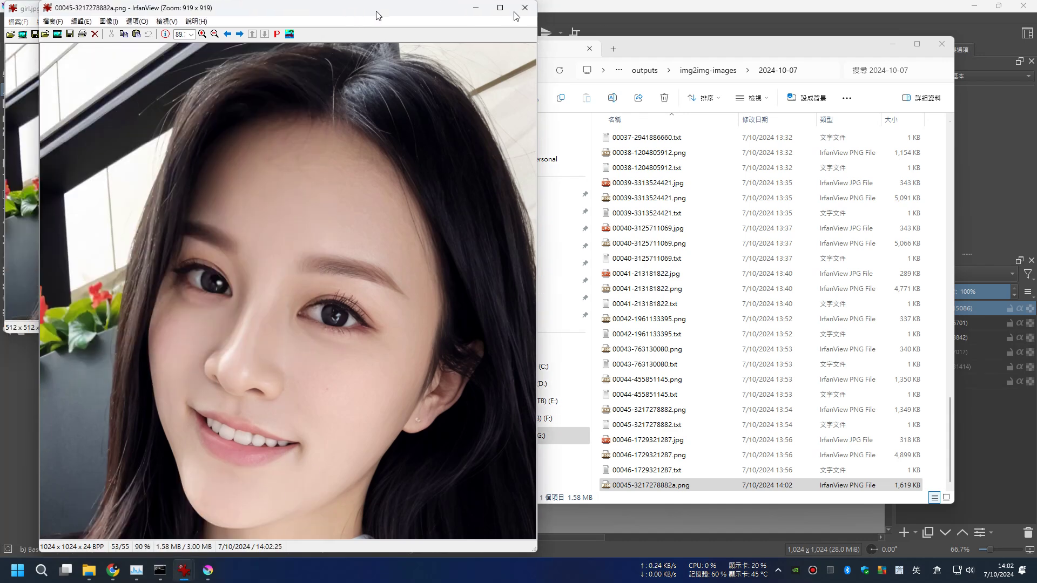
left_click_drag(341, 17, 645, 18)
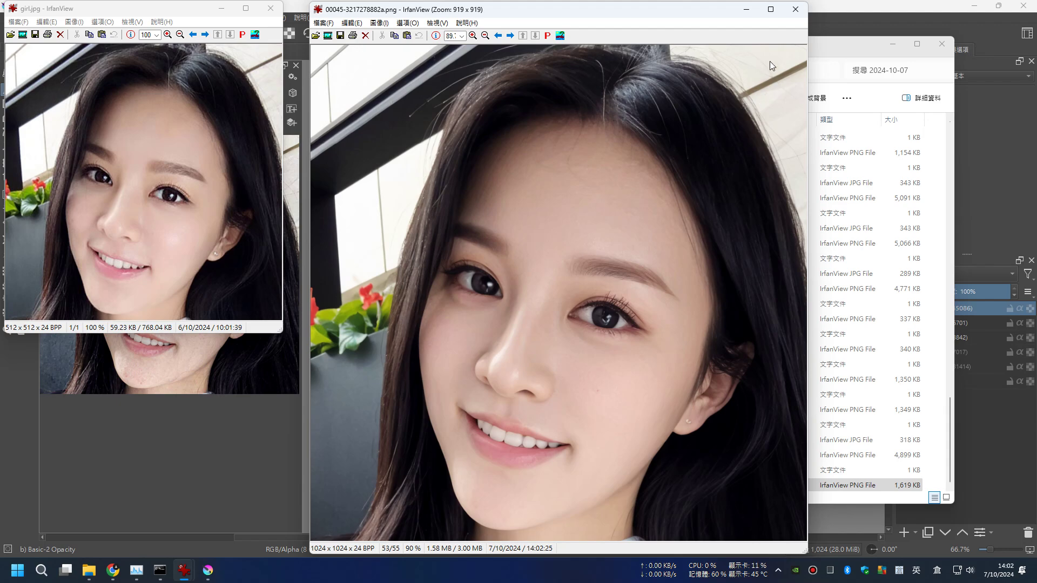
left_click(795, 10)
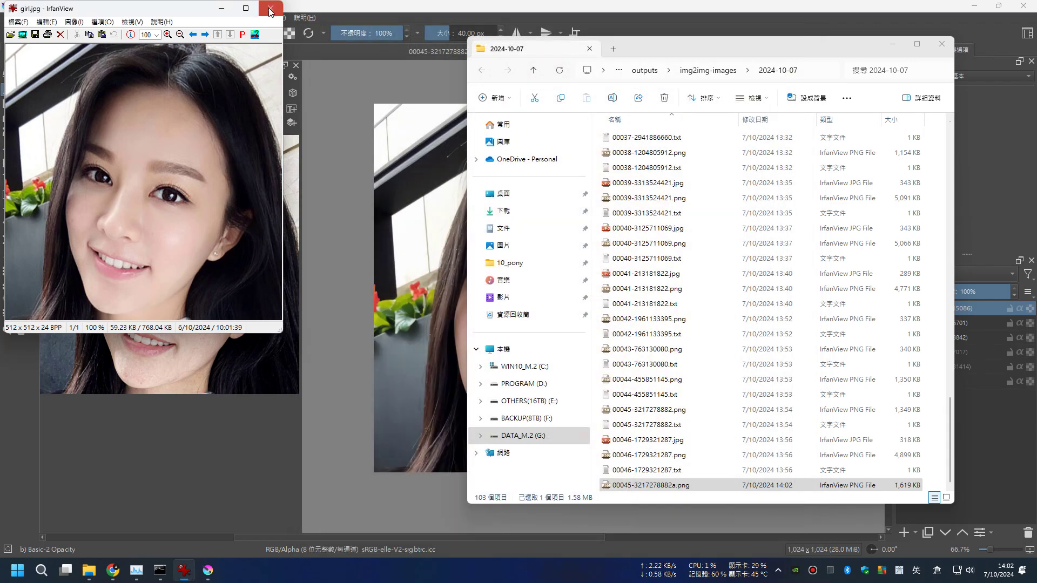
key("Escape")
left_click(162, 459)
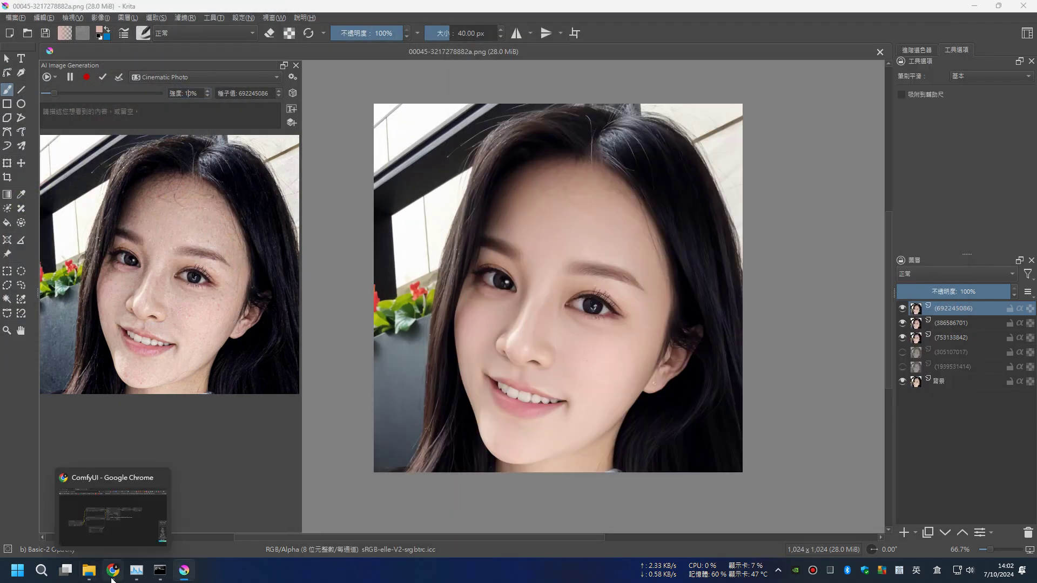
left_click(112, 513)
left_click(86, 16)
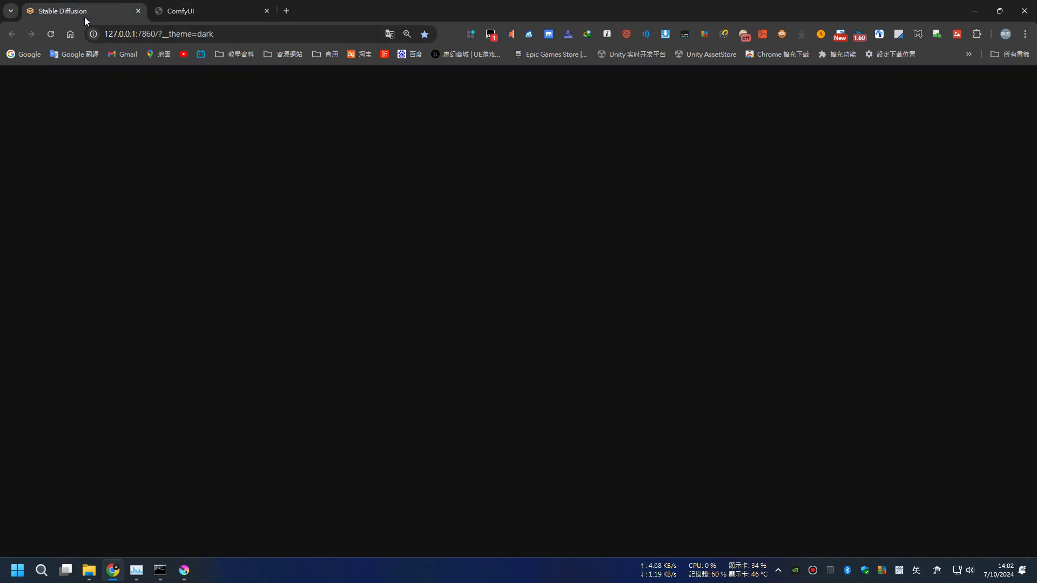
mouse_move(89, 570)
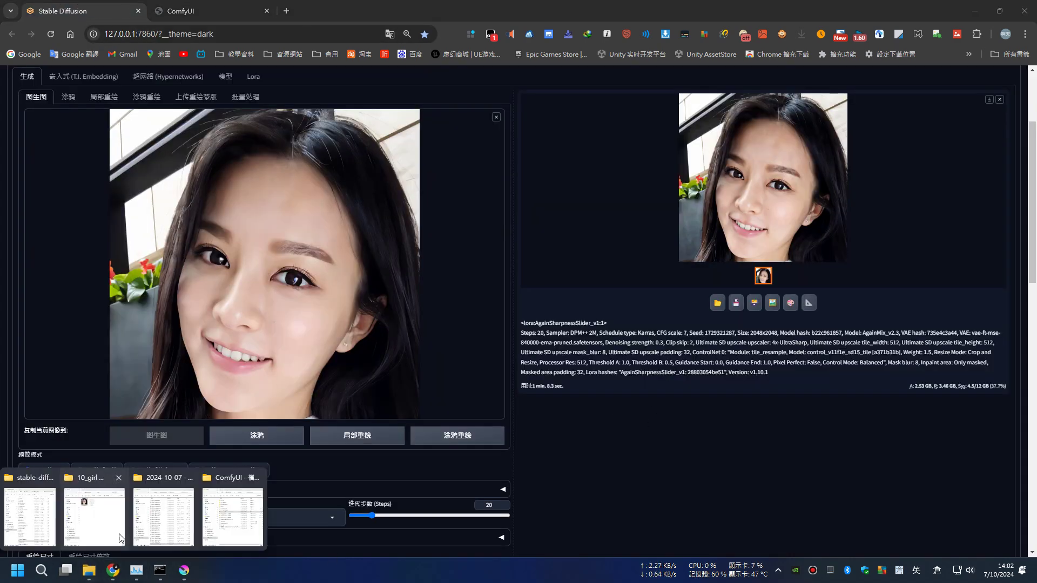
left_click(162, 513)
left_click_drag(652, 484, 330, 331)
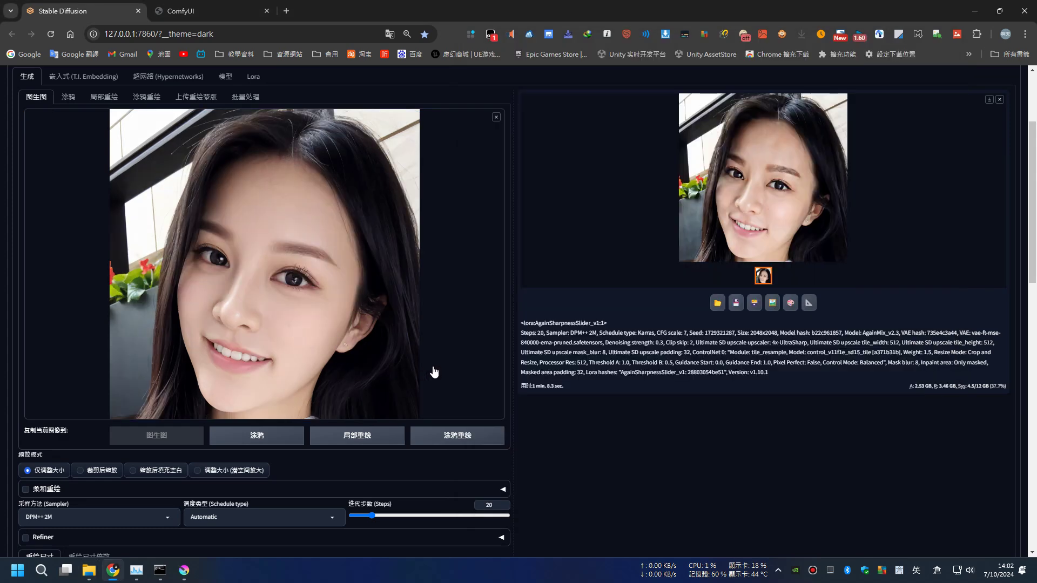
Review the ControlNet Tile and Ultimate SD upscale settings below the image.
scroll(446, 351, "down", 5)
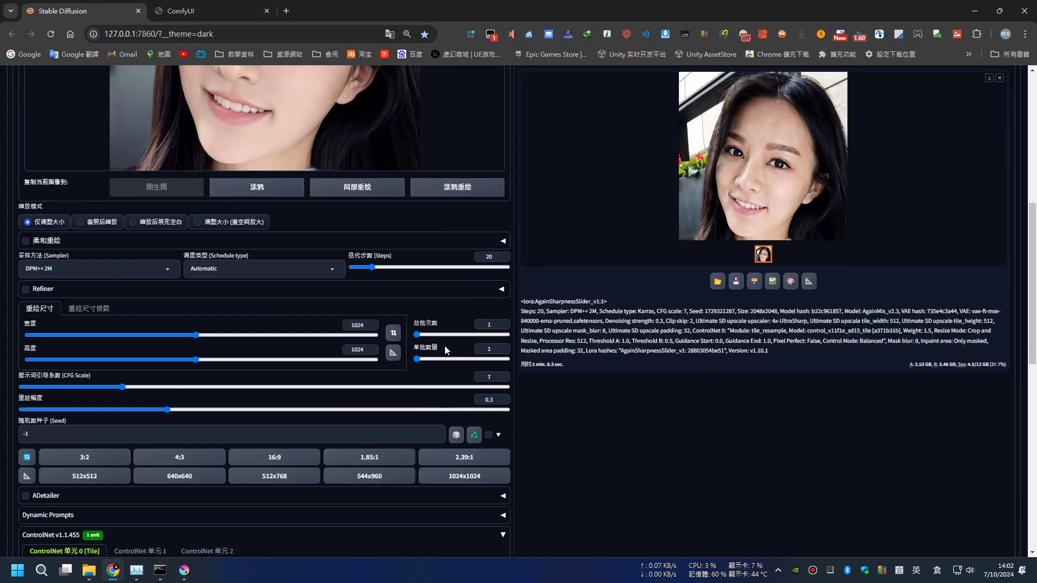
scroll(437, 353, "down", 6)
scroll(436, 355, "down", 2)
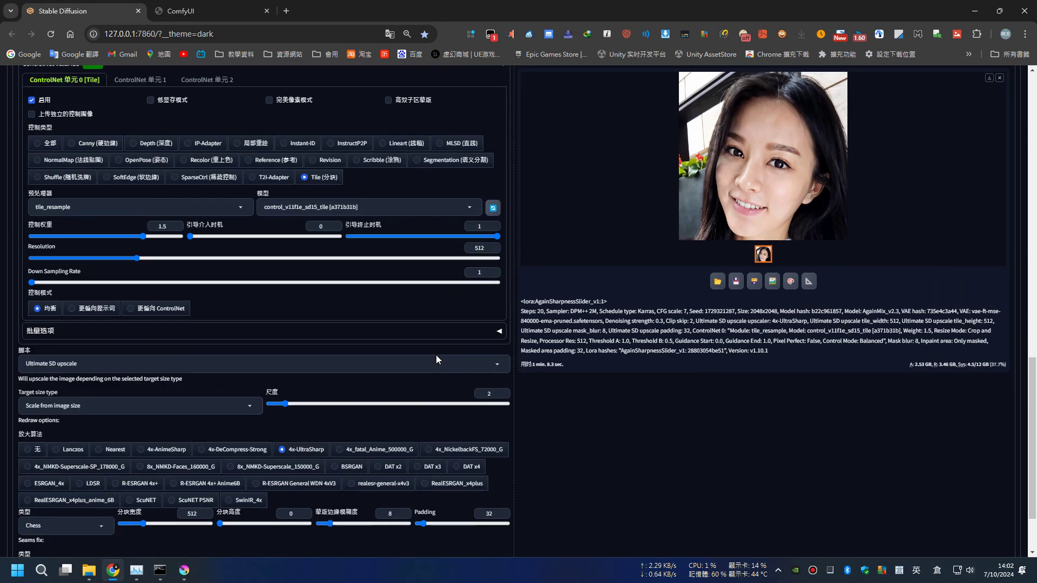
scroll(436, 355, "down", 2)
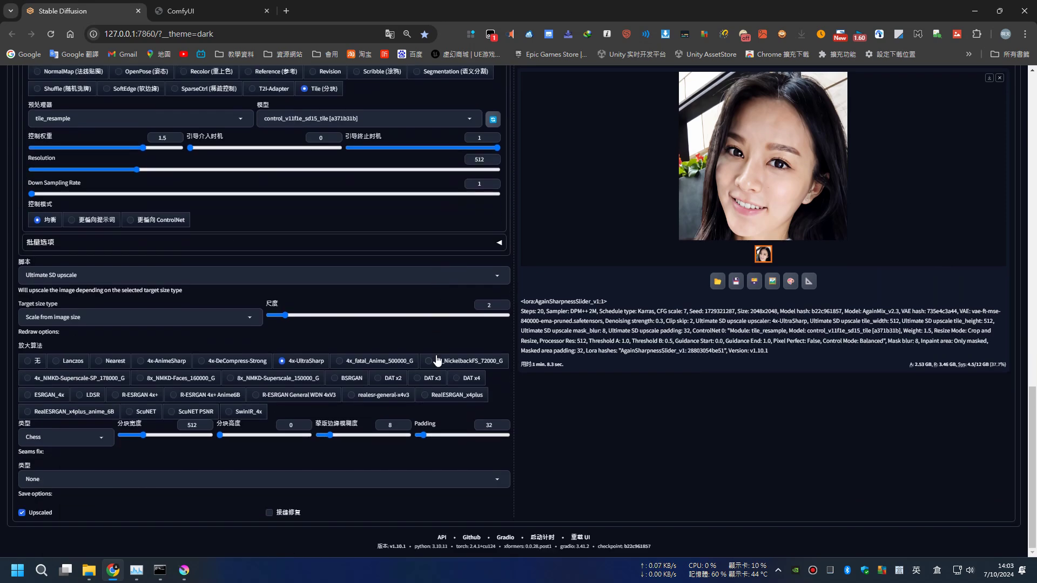
scroll(656, 383, "up", 5)
scroll(656, 384, "up", 10)
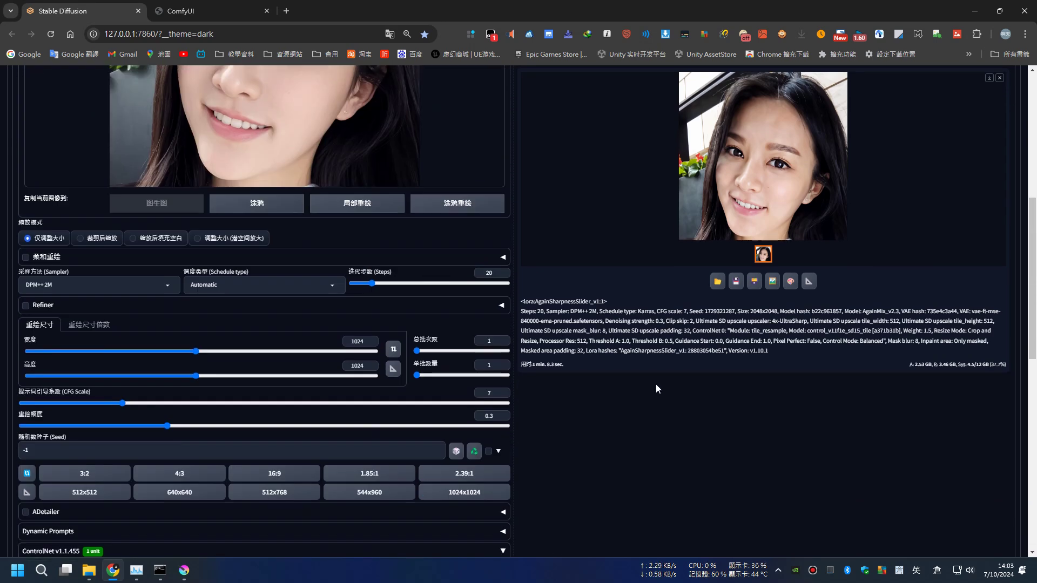
scroll(655, 384, "up", 3)
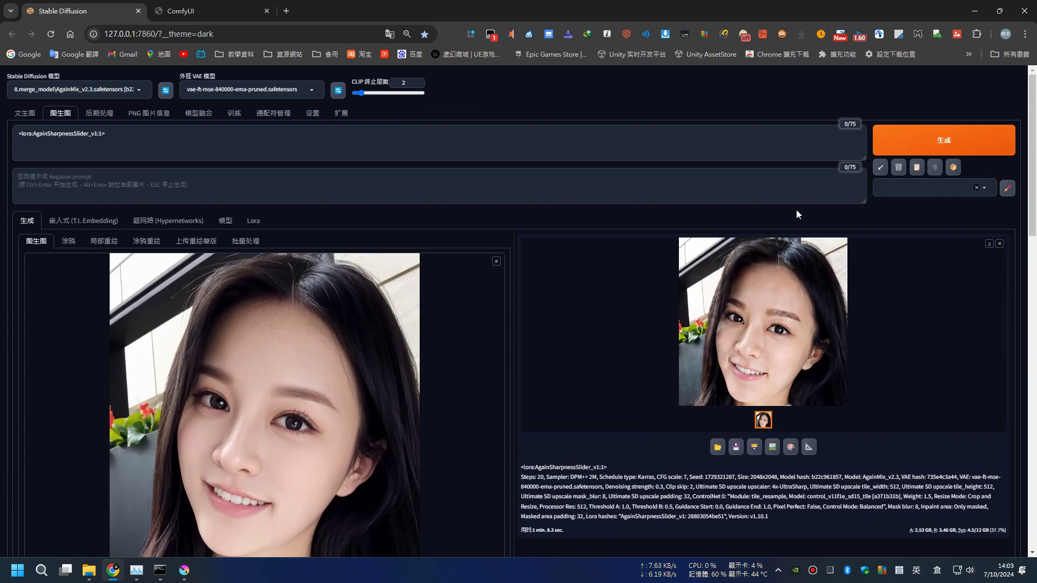
Generate the 2048×2048 Ultimate SD upscale and view the result in the lightbox.
left_click(910, 141)
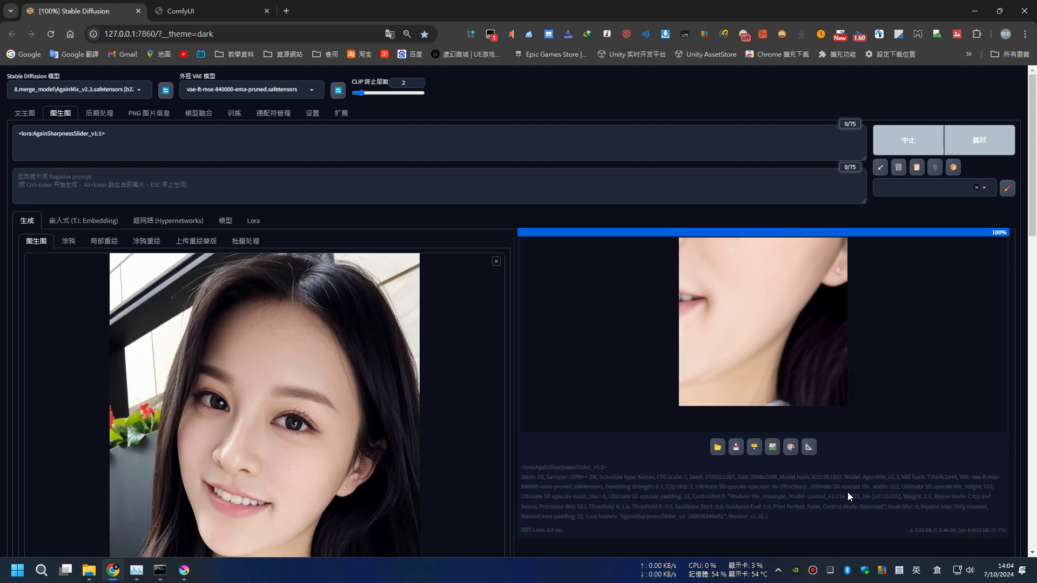
left_click(835, 366)
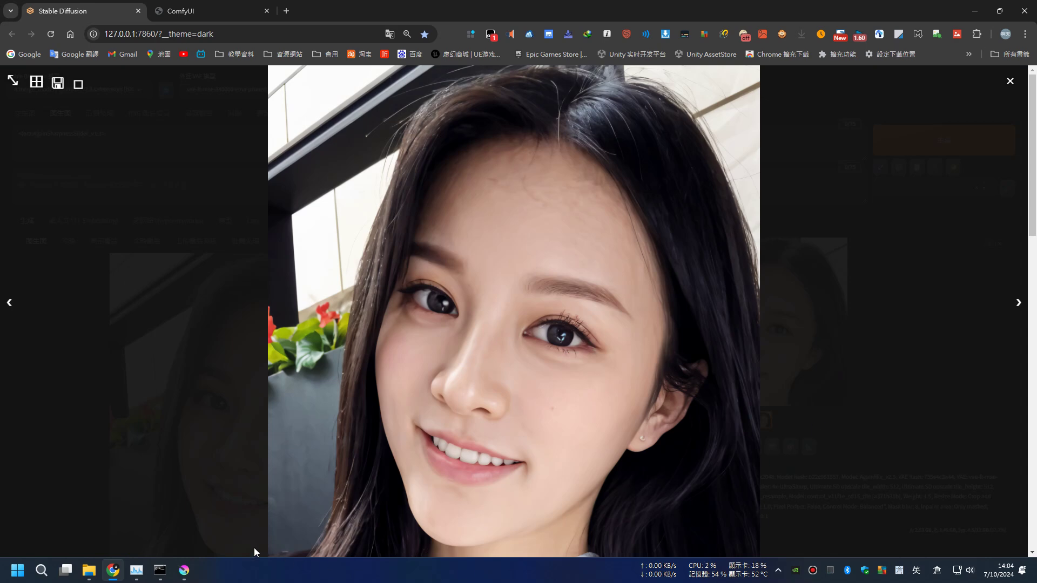
mouse_move(89, 569)
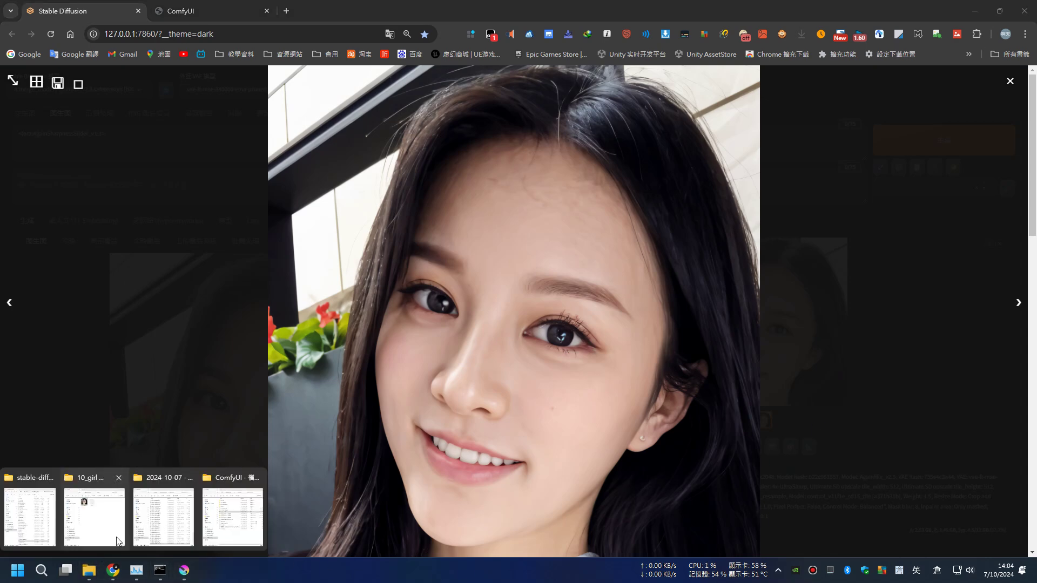
Open girl.jpg and 00047-551852826.png in IrfanView and place the windows side by side.
left_click(101, 527)
double_click(223, 204)
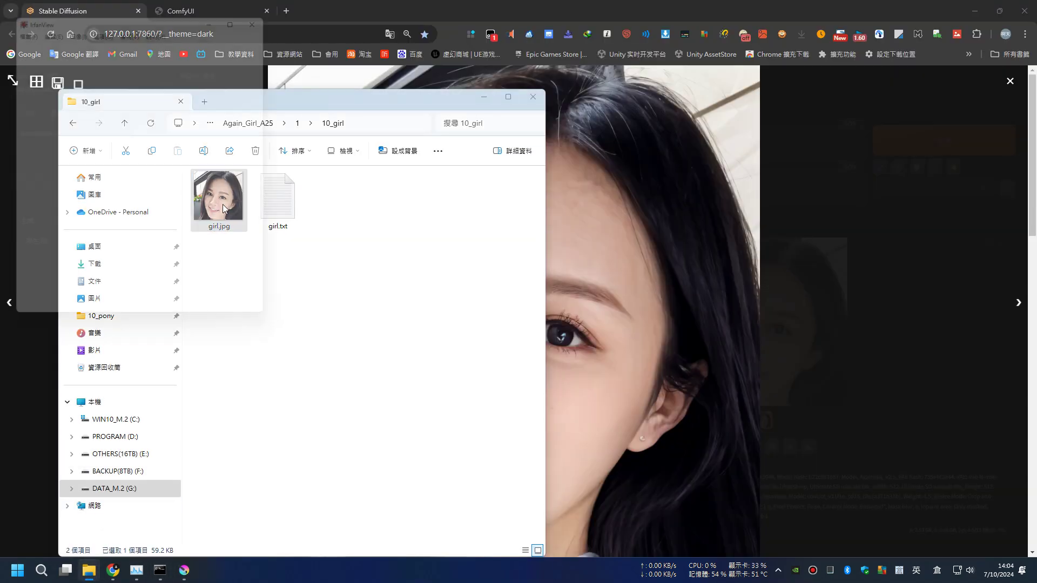
left_click(484, 98)
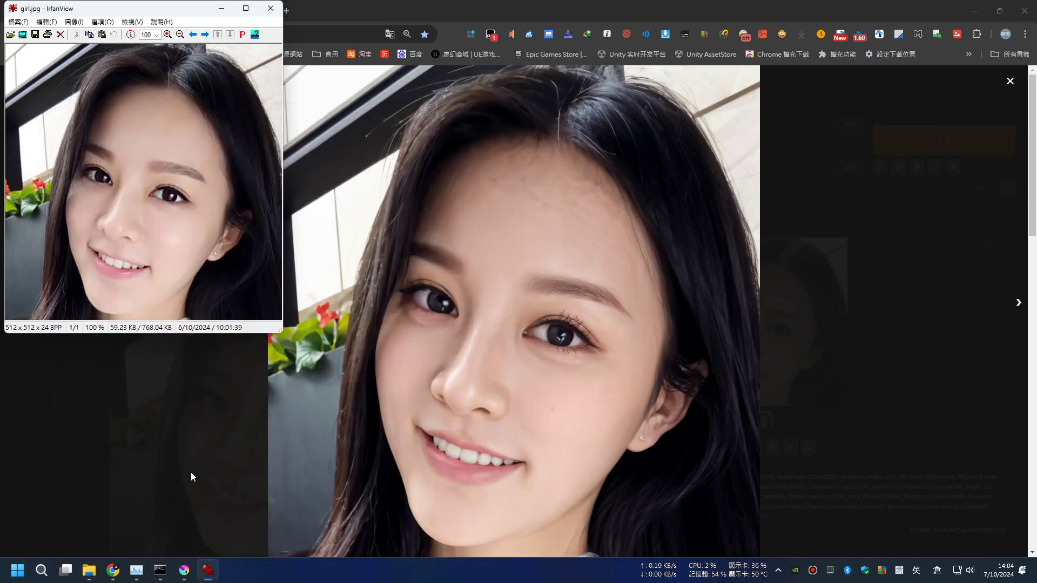
mouse_move(89, 570)
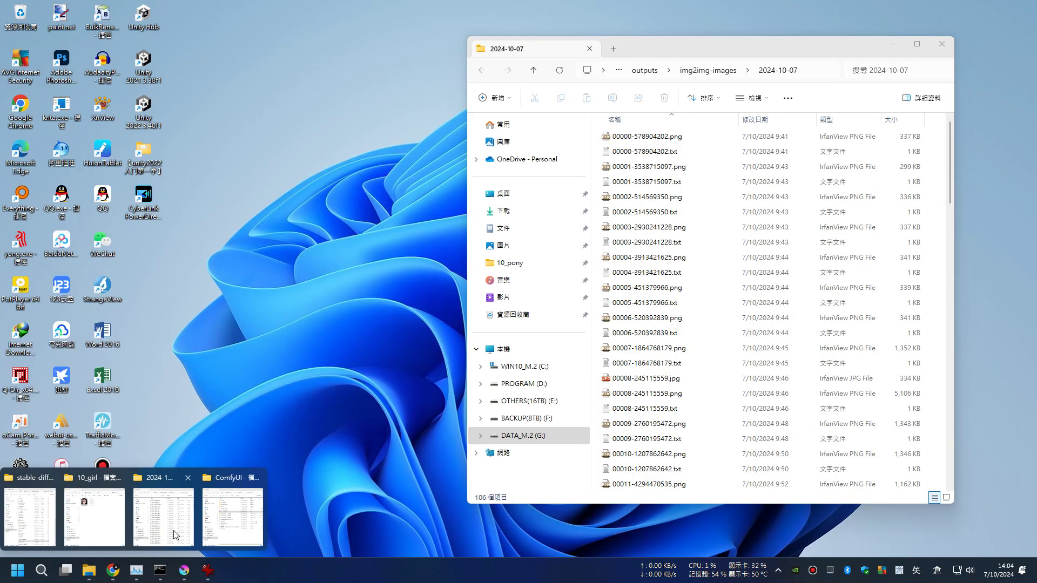
left_click(163, 513)
scroll(649, 473, "down", 10)
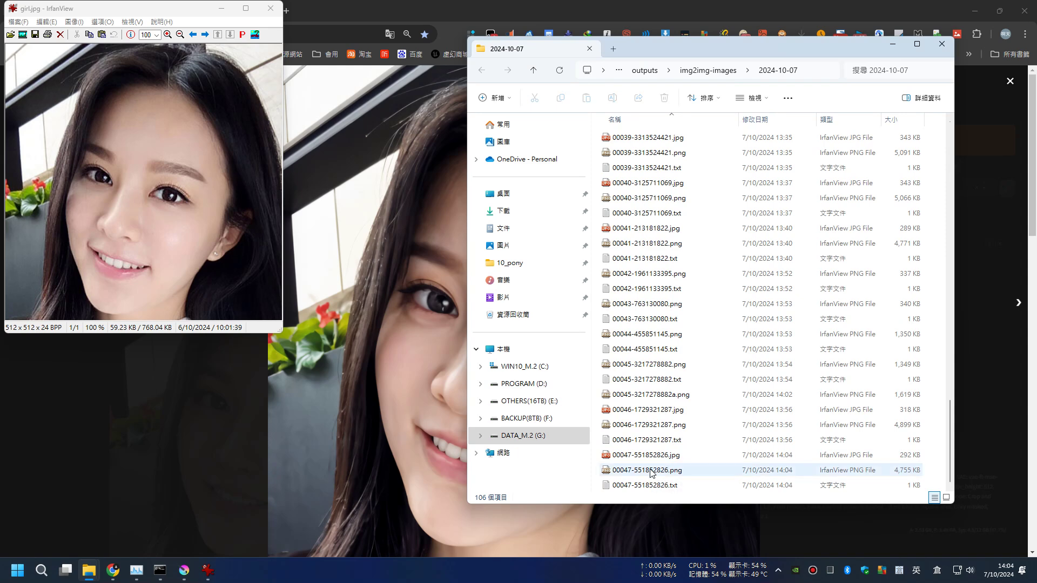
double_click(646, 469)
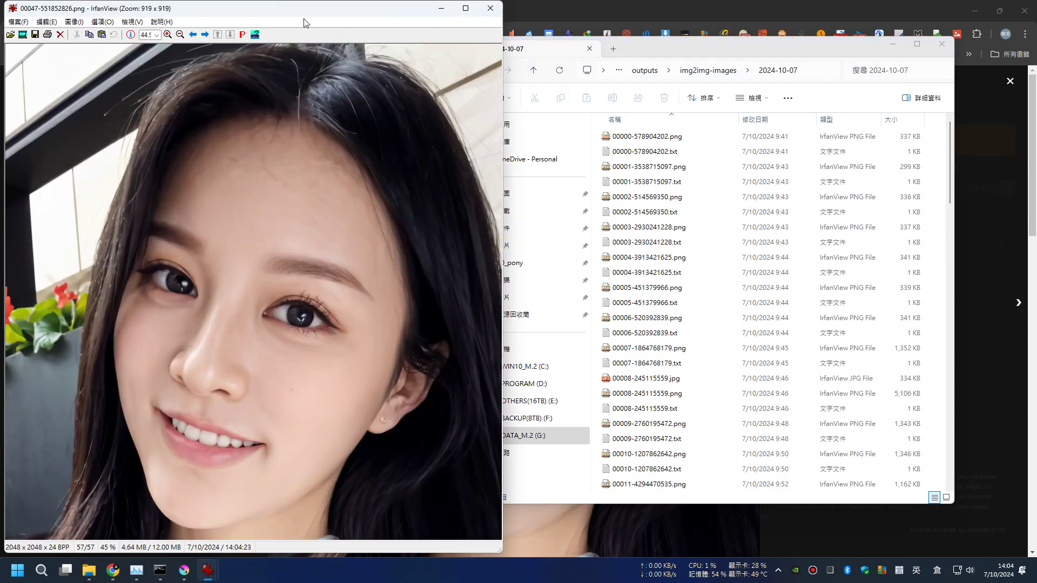
left_click_drag(259, 13, 538, 16)
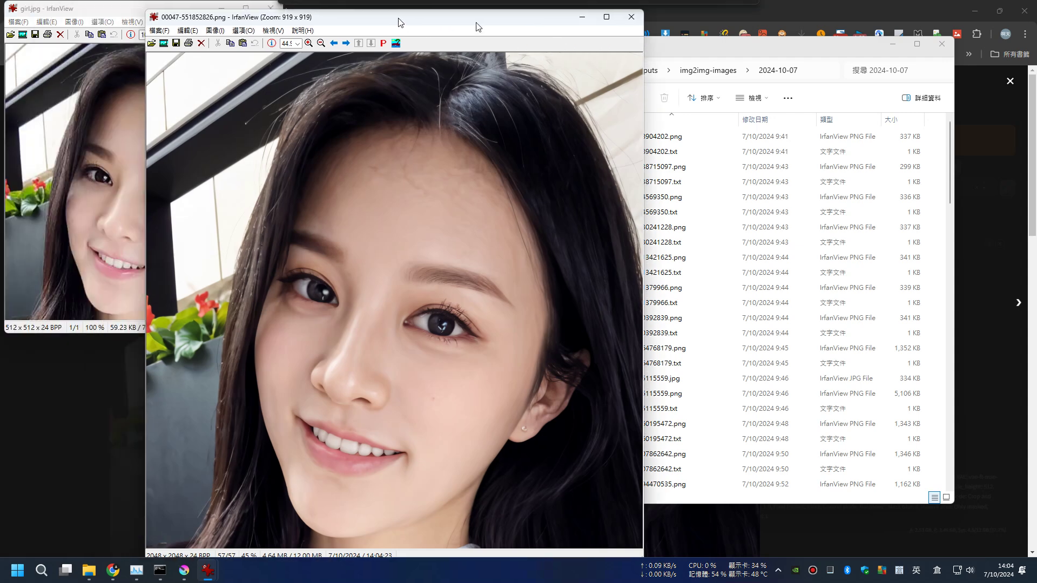